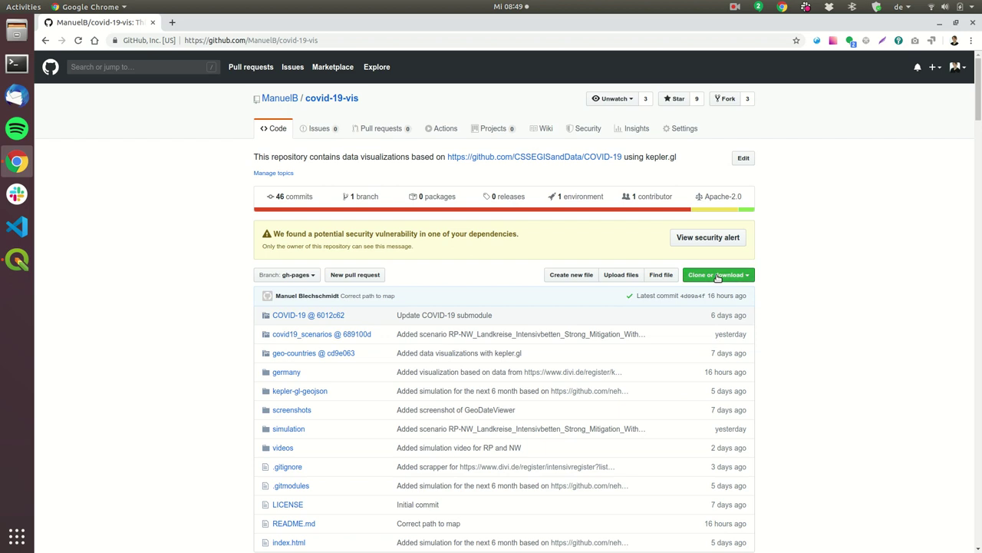
Step: Copy the covid-19-vis repository's HTTPS clone URL from GitHub and open a new terminal
left_click(718, 276)
left_click(637, 327)
right_click(640, 326)
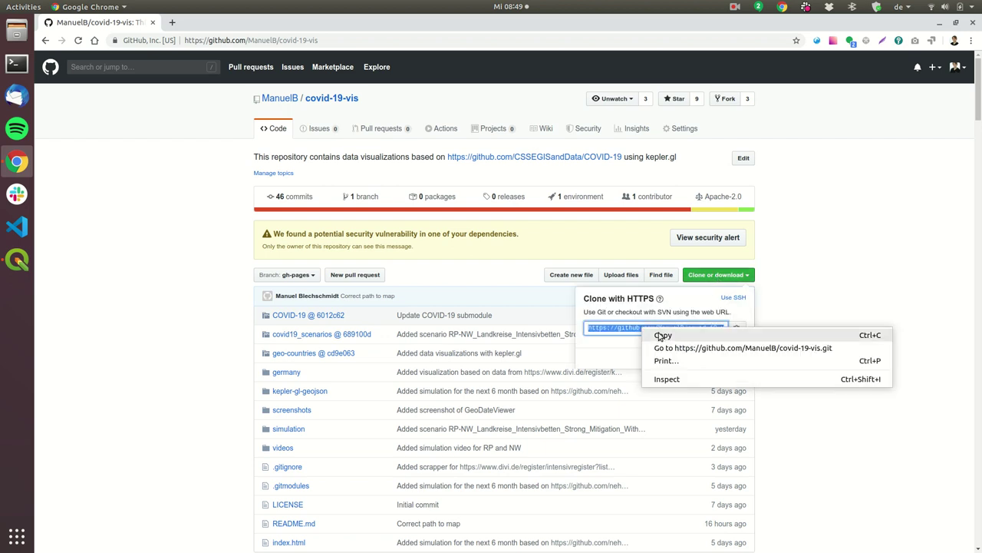
left_click(662, 336)
left_click(186, 160)
left_click(17, 63)
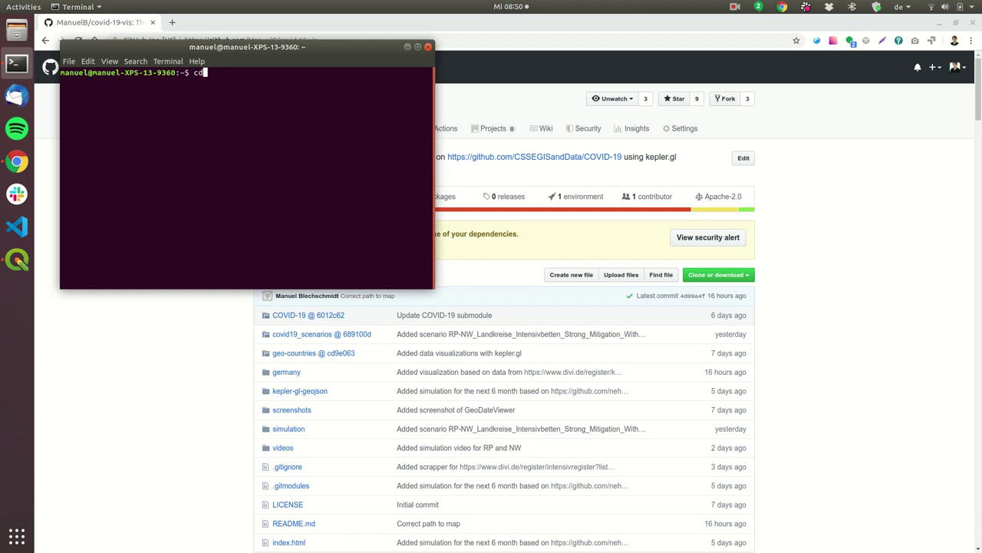
Step: Change into the git directory and enter 'git clone' followed by the pasted covid-19-vis URL
type("cd git")
key("Return")
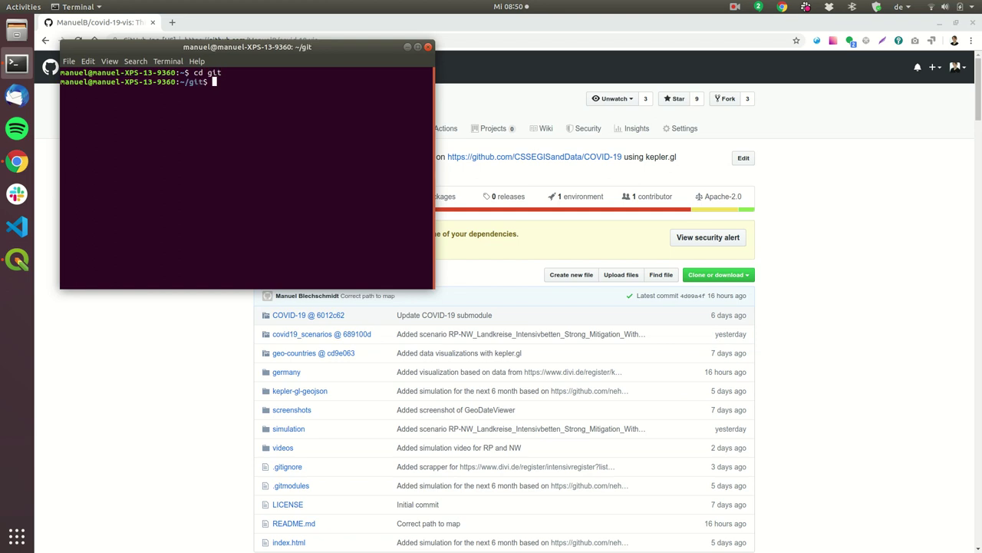
type("git")
right_click(176, 131)
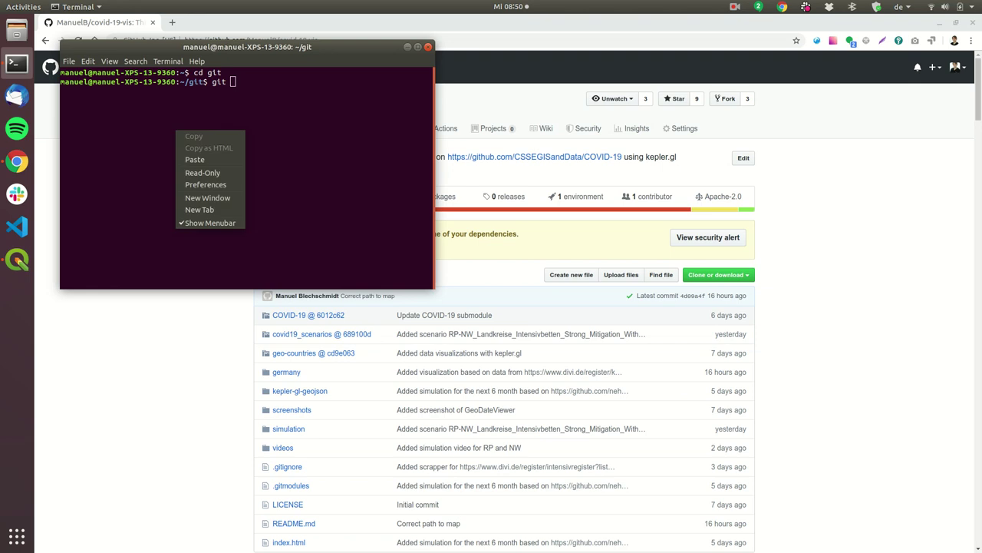
key("Escape")
type("clone")
right_click(246, 139)
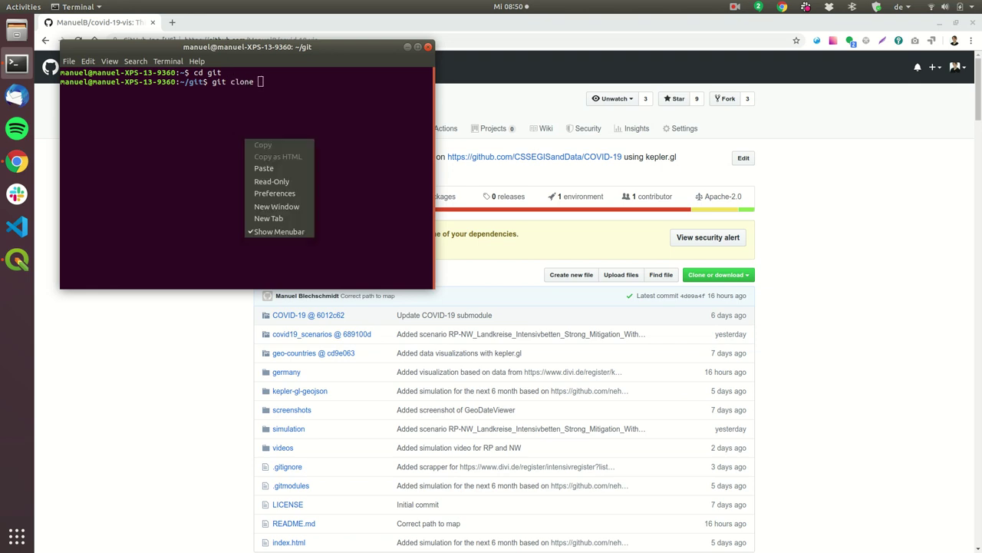
left_click(263, 168)
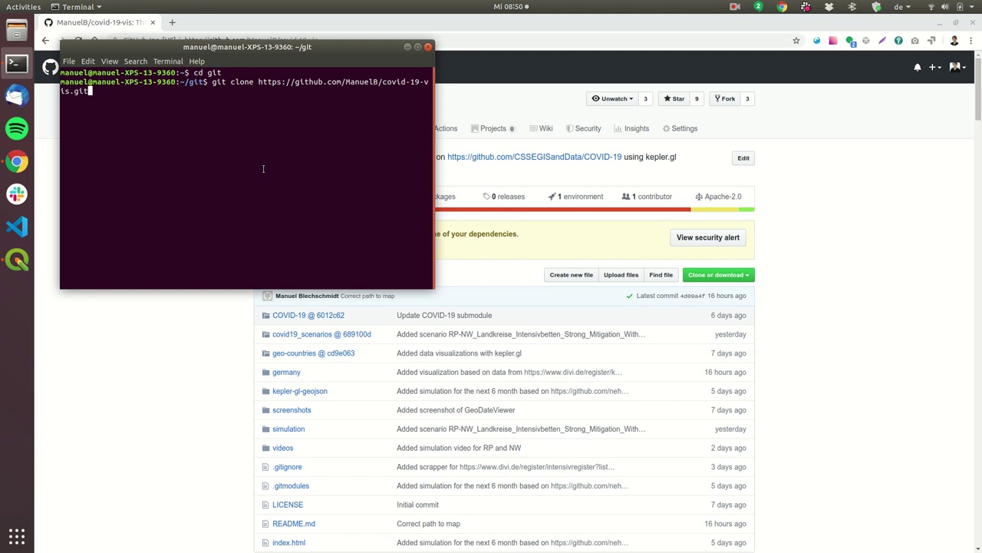
Step: Discard the clone command, move into the covid-19-vis folder, and switch to QGIS
key("BackSpace")
key("BackSpace")
key("BackSpace")
key("BackSpace")
key("BackSpace")
key("BackSpace")
key("BackSpace")
key("BackSpace")
key("BackSpace")
key("BackSpace")
key("BackSpace")
key("BackSpace")
key("BackSpace")
key("BackSpace")
key("BackSpace")
key("BackSpace")
key("BackSpace")
key("BackSpace")
key("BackSpace")
key("BackSpace")
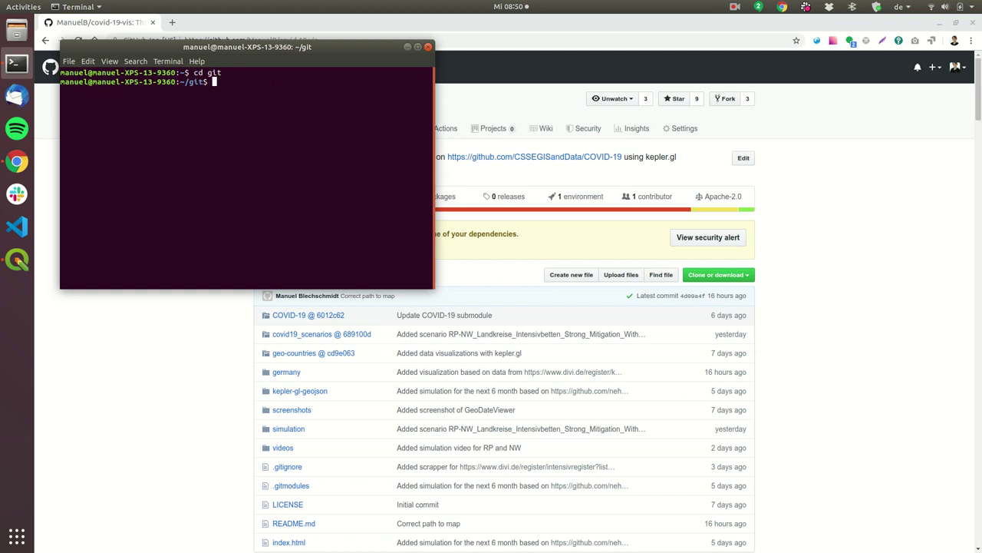
type("covid-19-vis/")
key("Return")
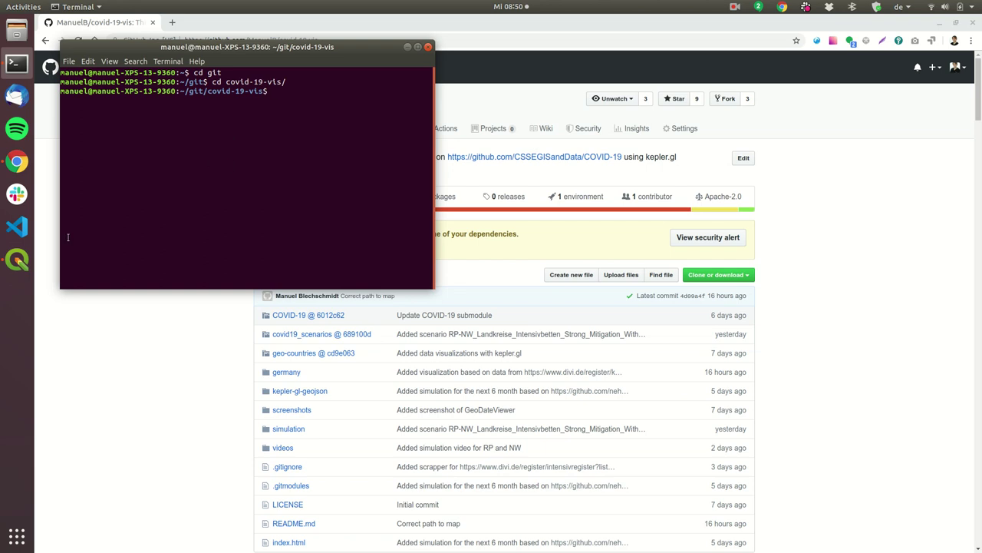
left_click(17, 260)
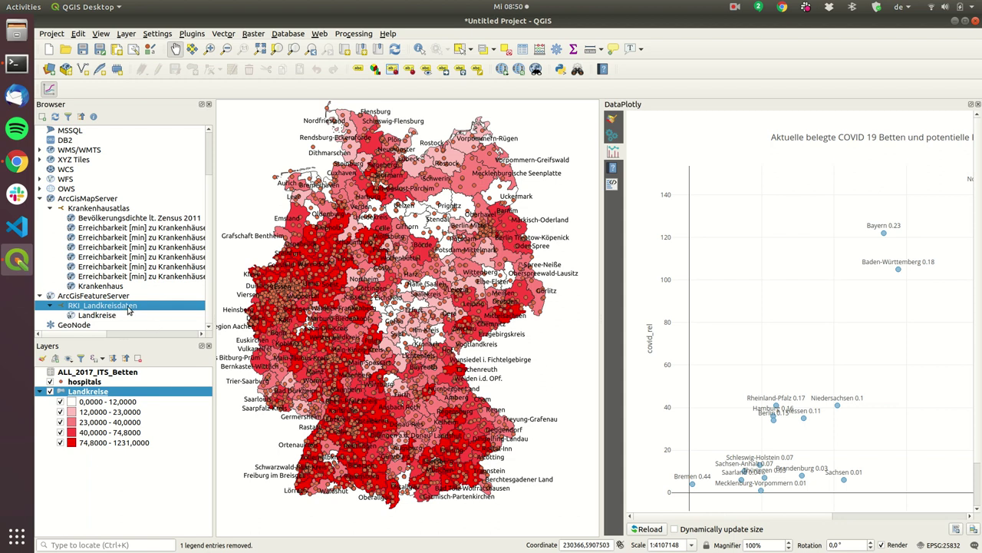
Step: Switch from the QGIS district map back to Google Chrome
left_click(17, 161)
Step: Search 'arcgis experience' in a new tab, open the RKI COVID-19 Germany dashboard, and show Landkreise
left_click(172, 25)
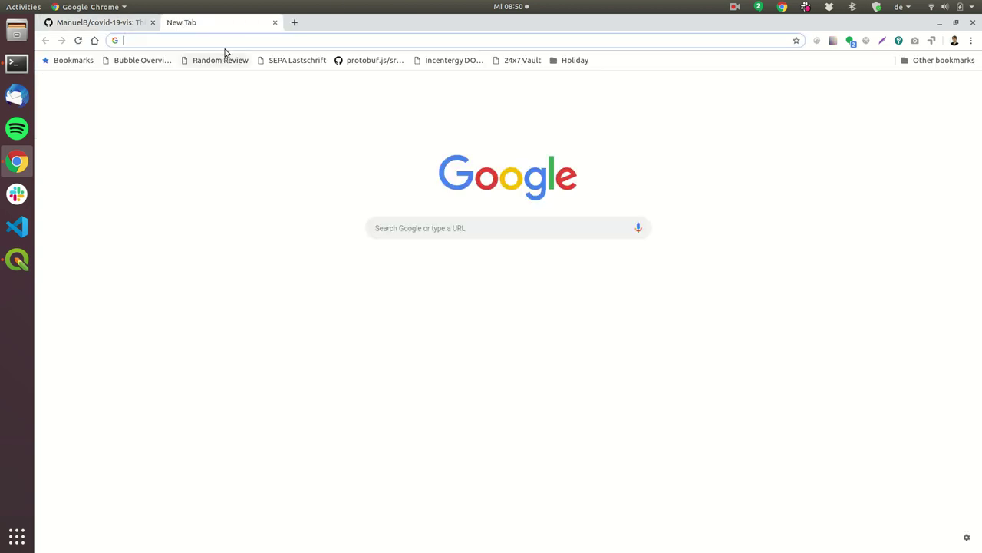
type("acr")
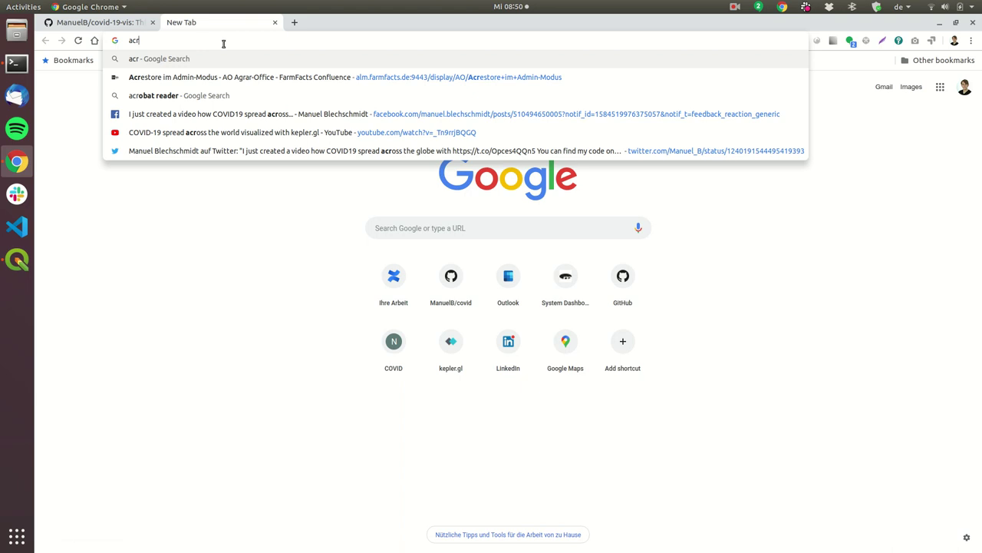
key("BackSpace")
key("BackSpace")
key("BackSpace")
type("arcgf")
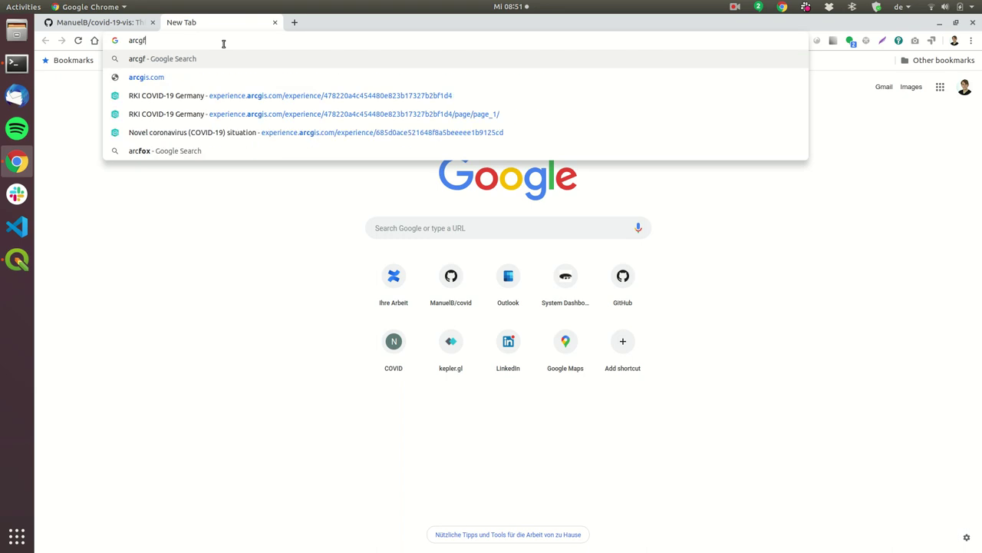
key("BackSpace")
type("is experience")
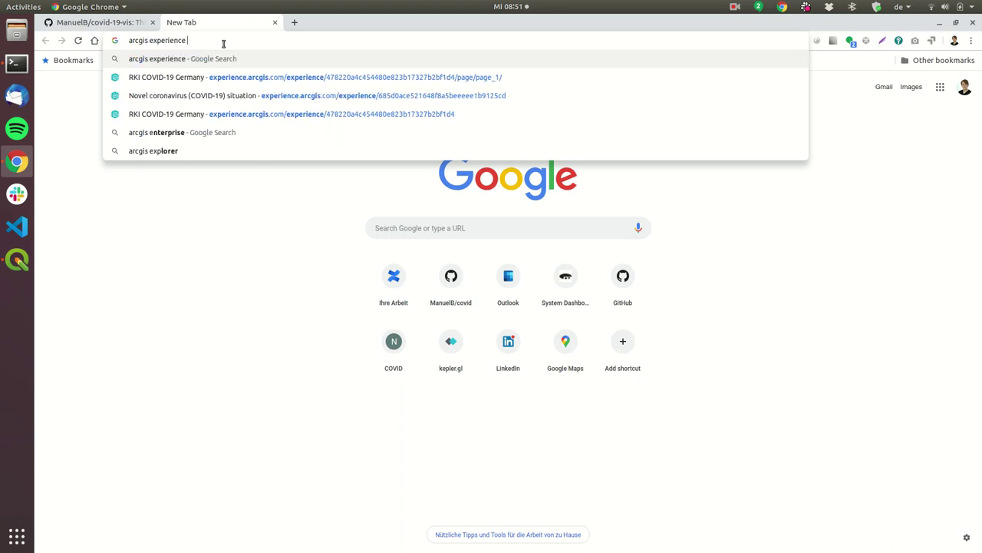
key("Down")
key("Down")
key("Down")
key("Return")
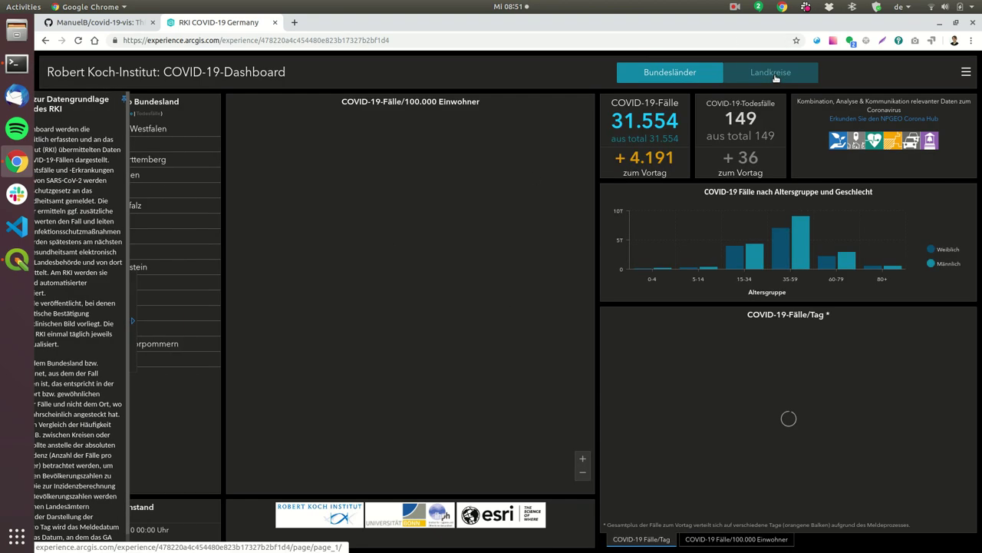
left_click(772, 74)
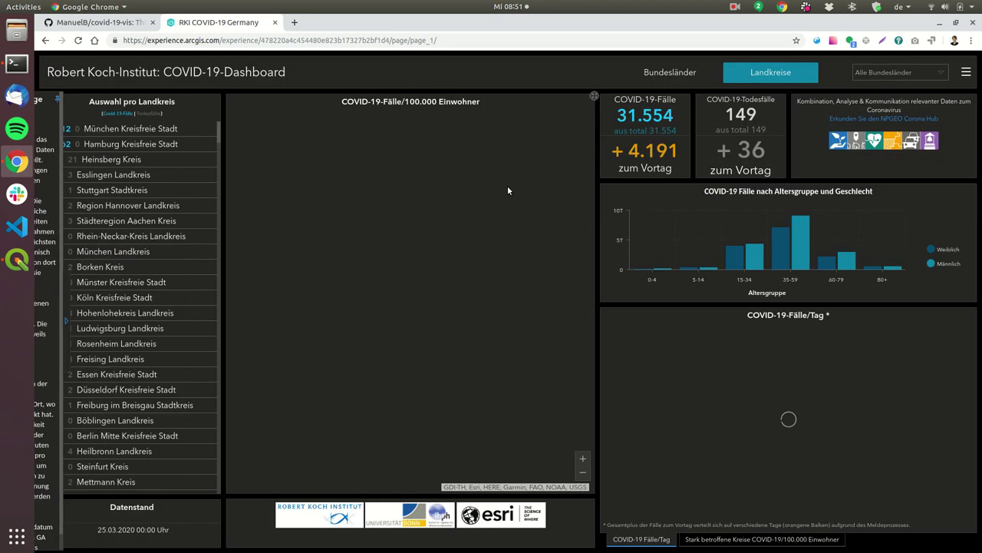
Step: In QGIS, copy the RKI_Landkreisdaten connection's service URL and cancel its settings unchanged
left_click(19, 261)
right_click(80, 307)
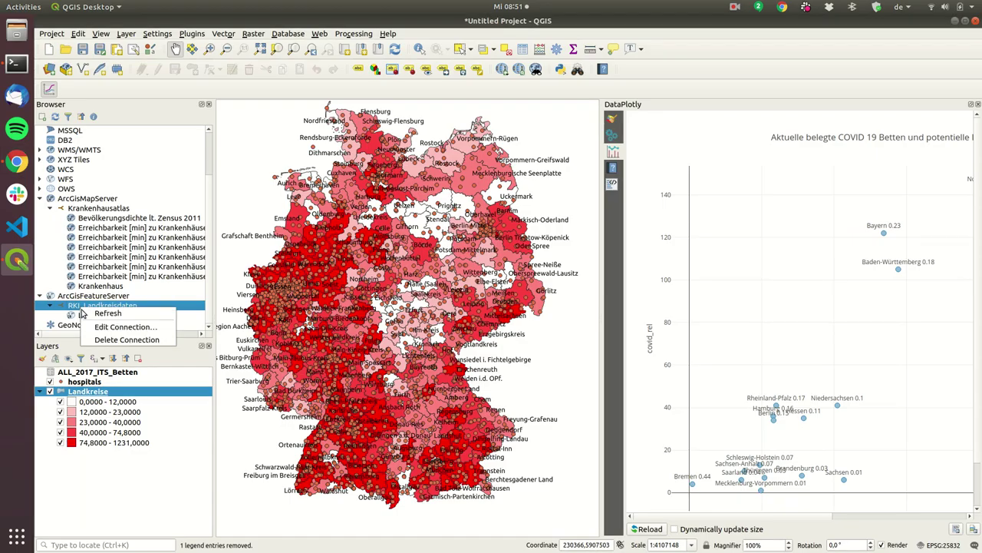
left_click(100, 332)
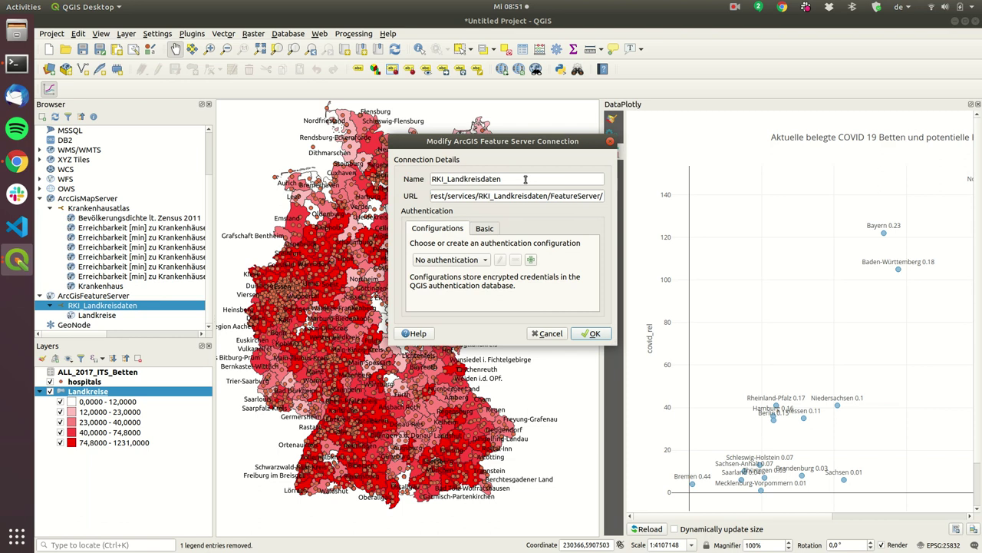
triple_click(491, 196)
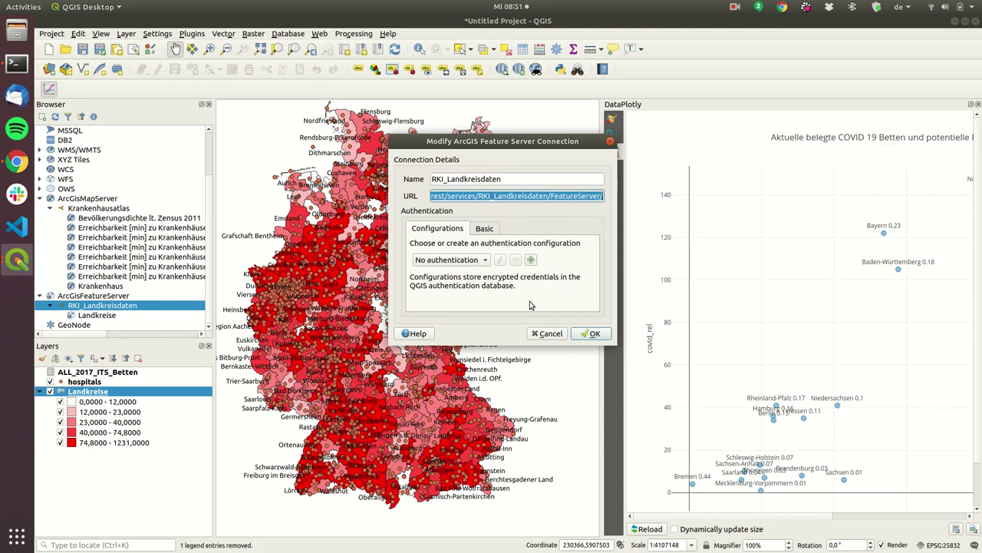
left_click(546, 333)
Step: Draft a new ArcGisFeatureServer connection 'RKI' with the pasted URL, discard it, and select Landkreise
left_click(115, 297)
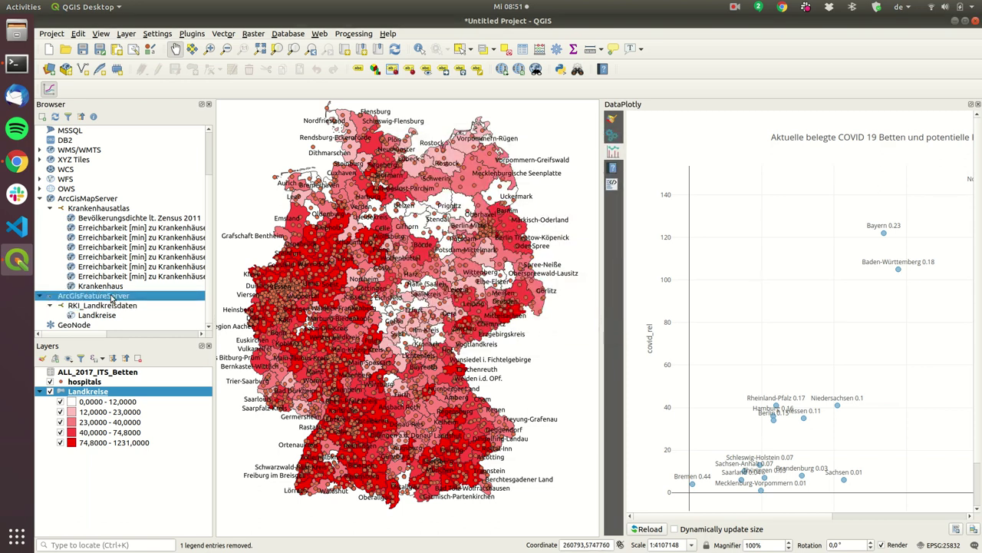
right_click(125, 297)
left_click(158, 301)
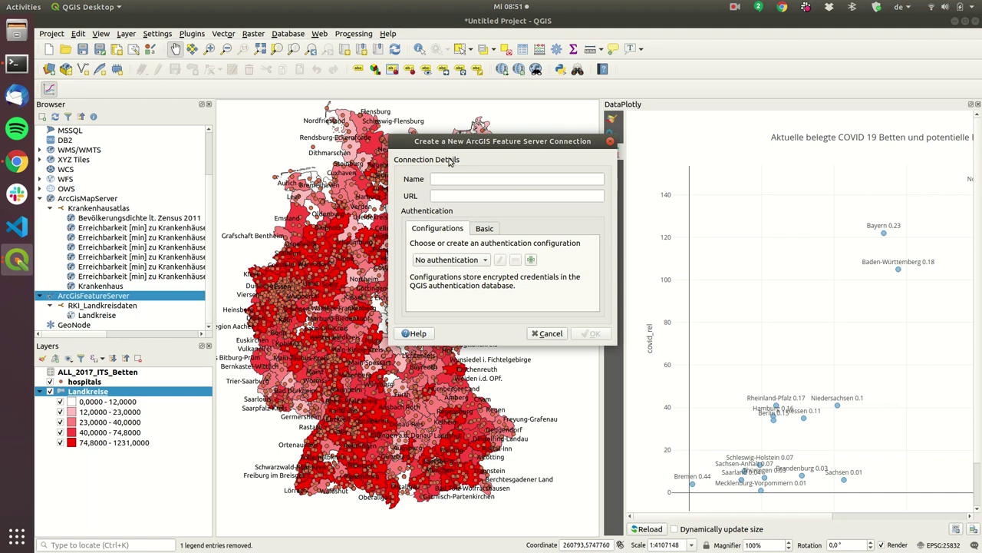
left_click(463, 196)
key("ctrl+v")
left_click(479, 179)
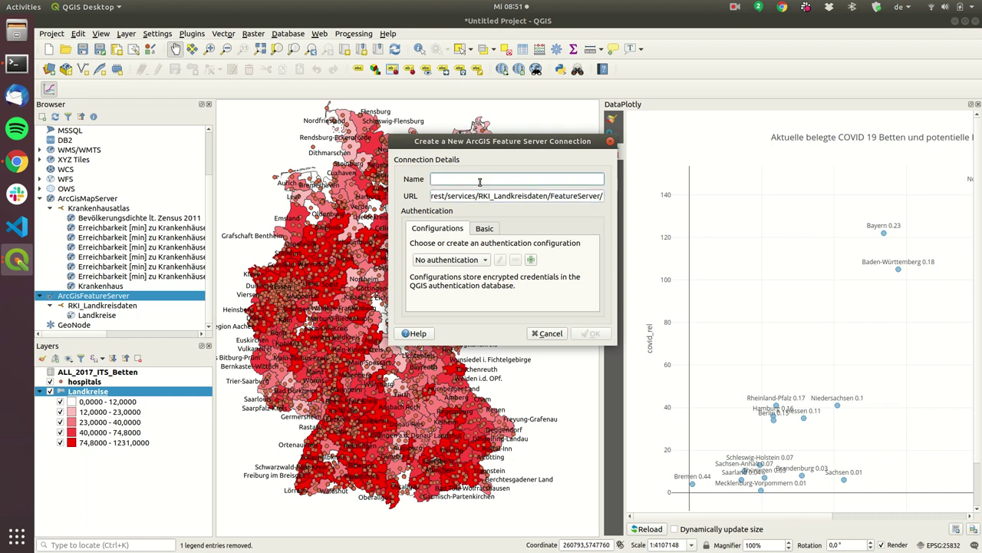
type("RKI_Landkreisdaten")
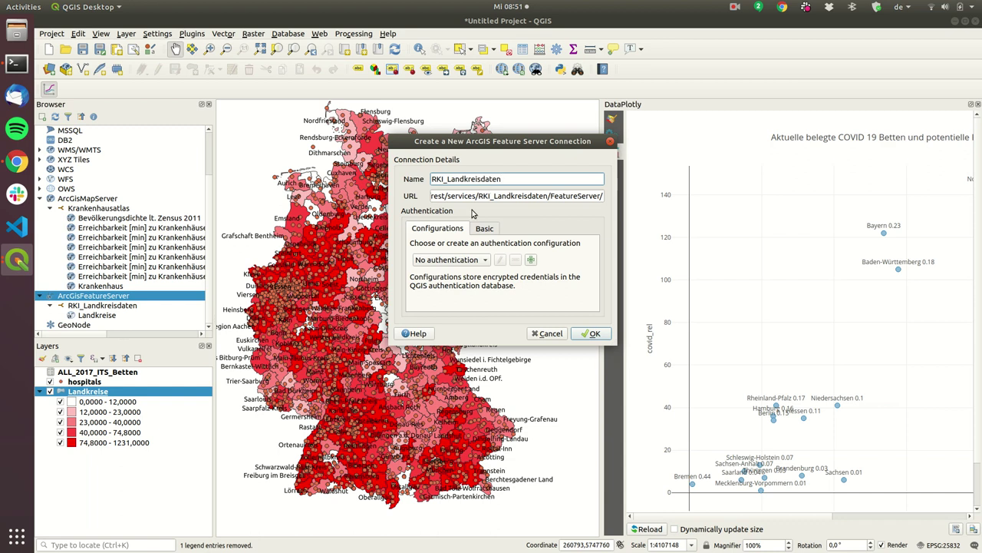
left_click(554, 336)
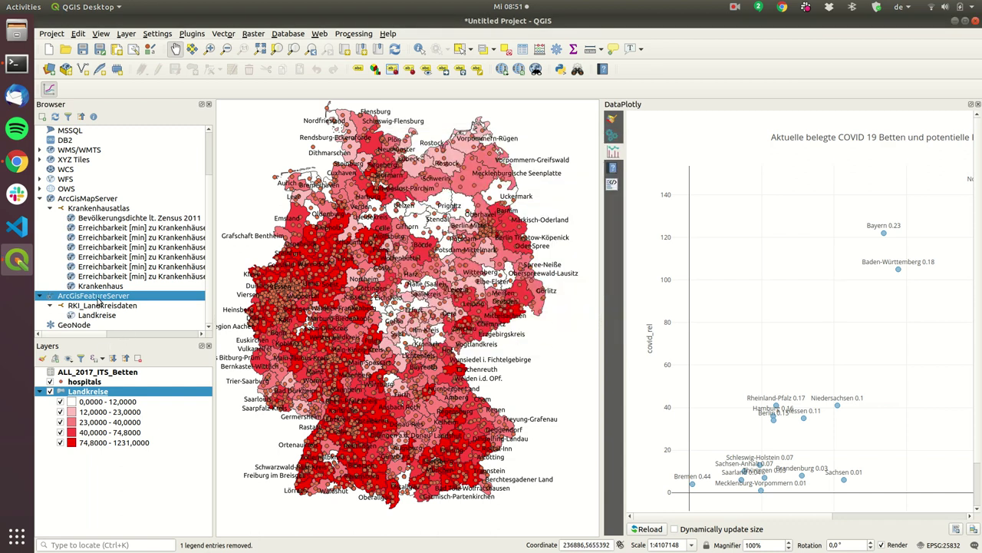
left_click(98, 314)
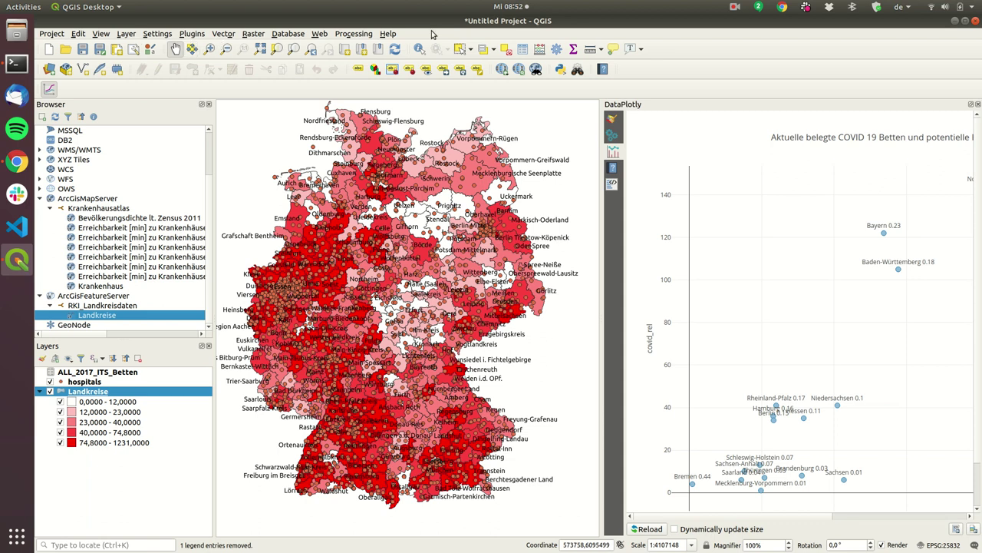
Step: Open the QGIS Layer menu to reach the Labeling settings
left_click(127, 34)
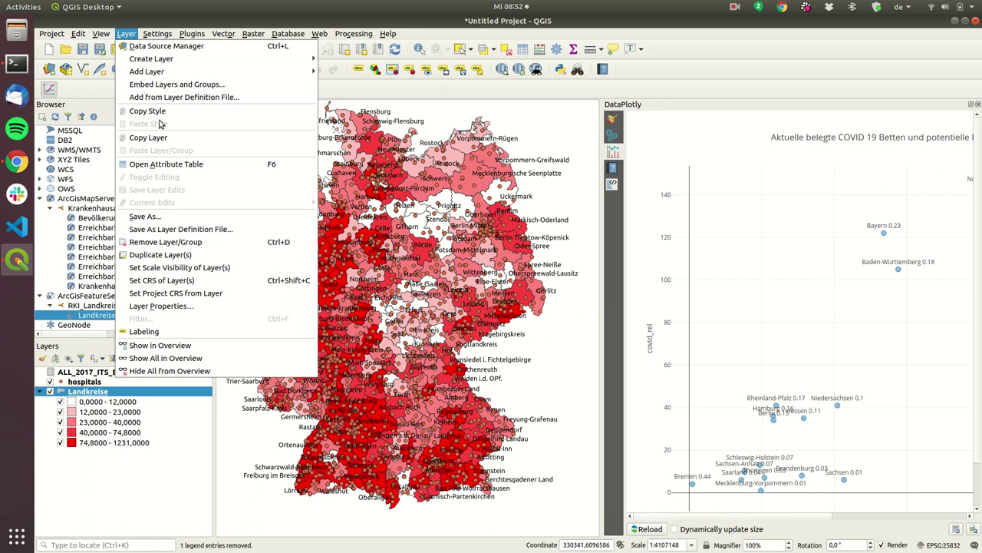
Step: Show the Landkreise Layer Styling panel, enlarge it, and switch to its symbology settings
left_click(179, 333)
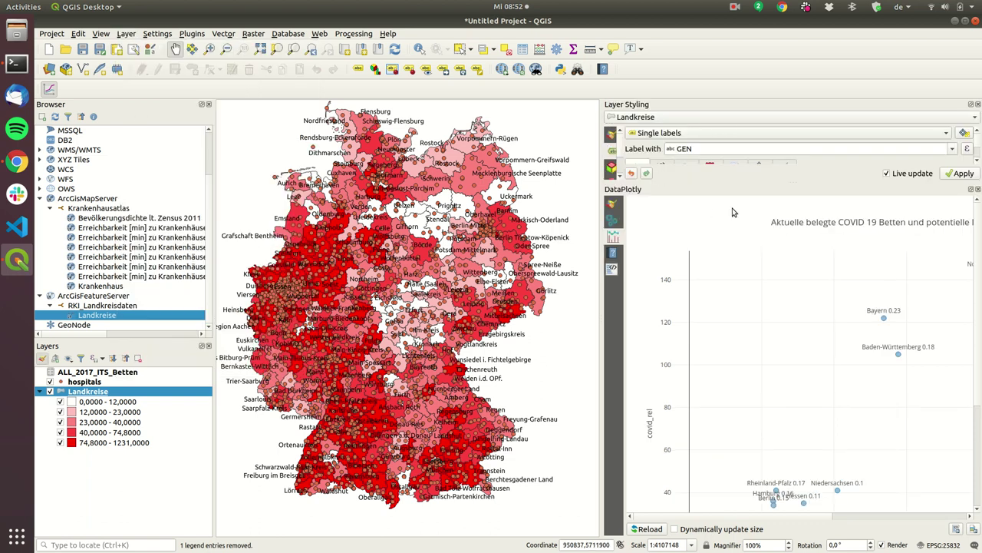
left_click_drag(694, 183, 707, 362)
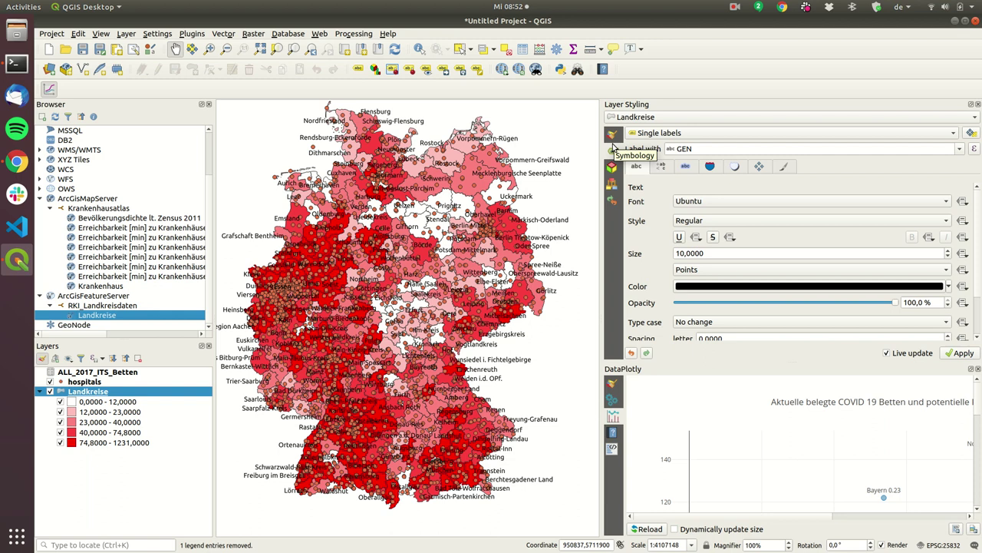
left_click(622, 133)
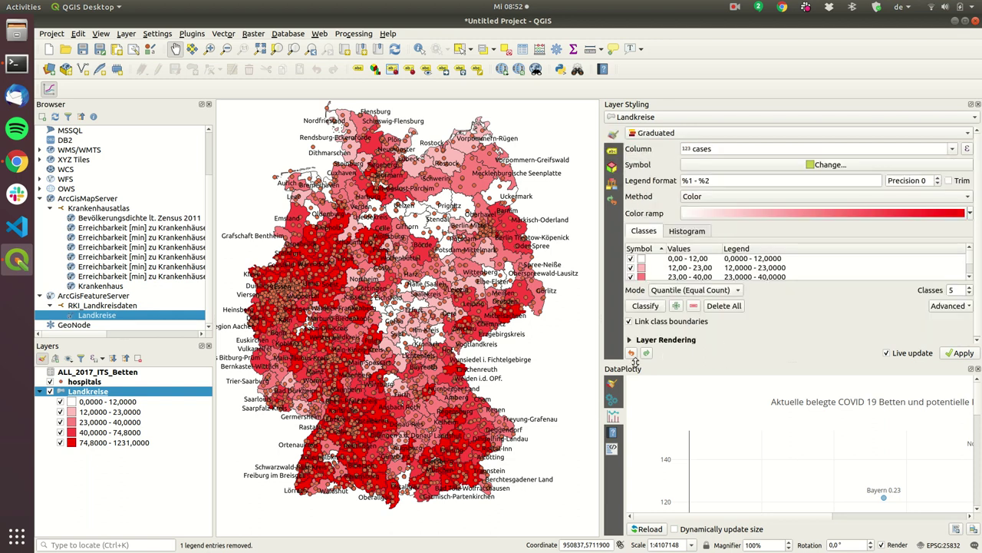
left_click_drag(636, 363, 635, 431)
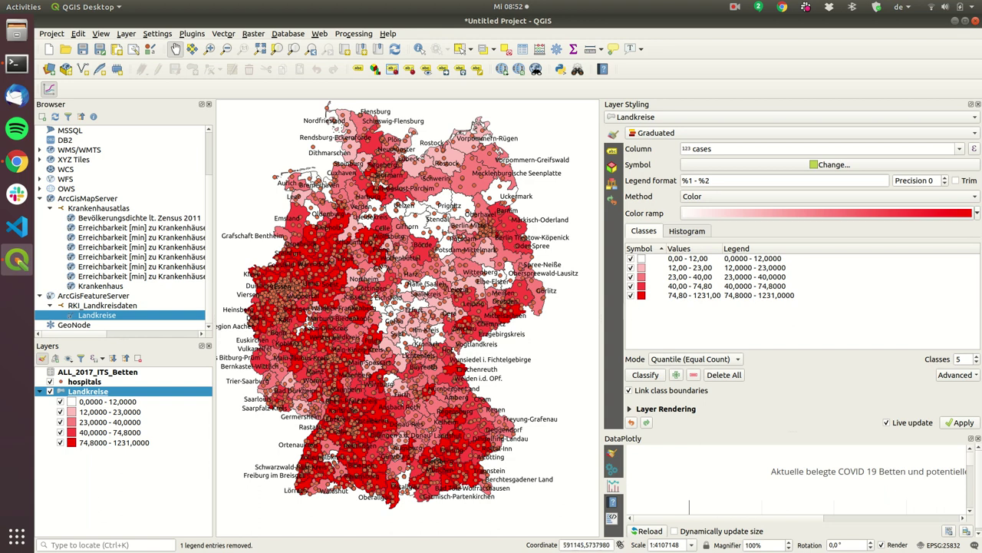
Step: Split the graduated cases colouring into 200 quantile classes and check the top range 965.6–1312.0
left_click(968, 359)
type("0")
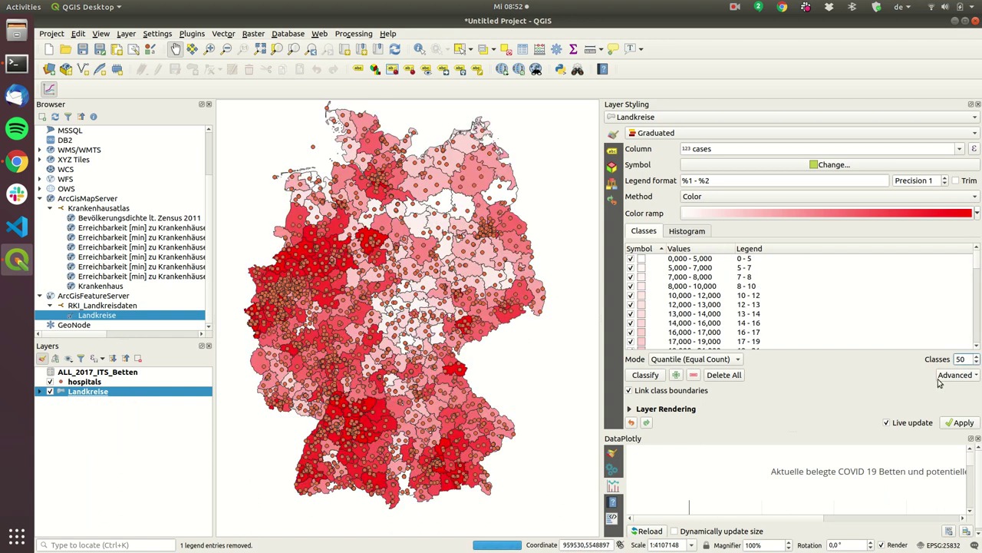
key("BackSpace")
key("BackSpace")
type("200")
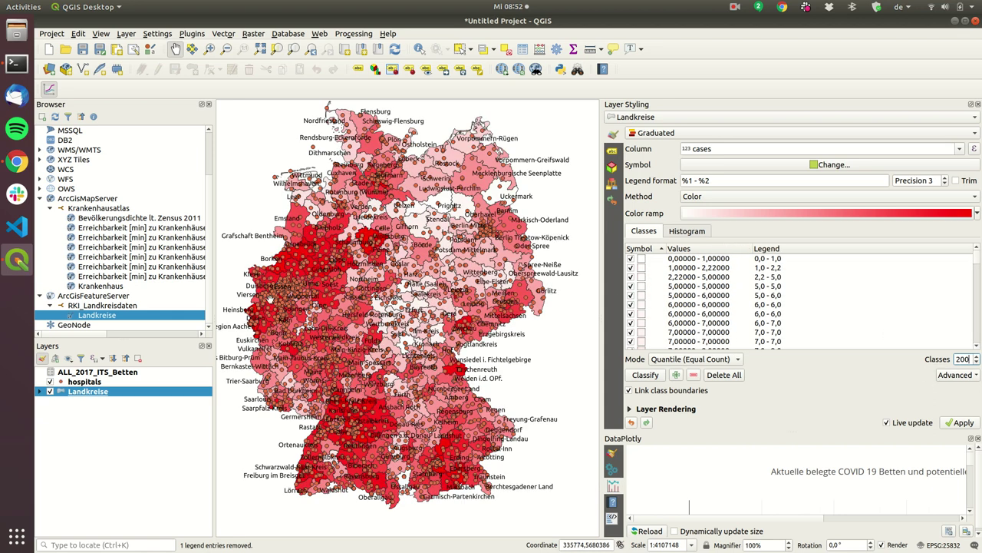
scroll(719, 296, "down", 20)
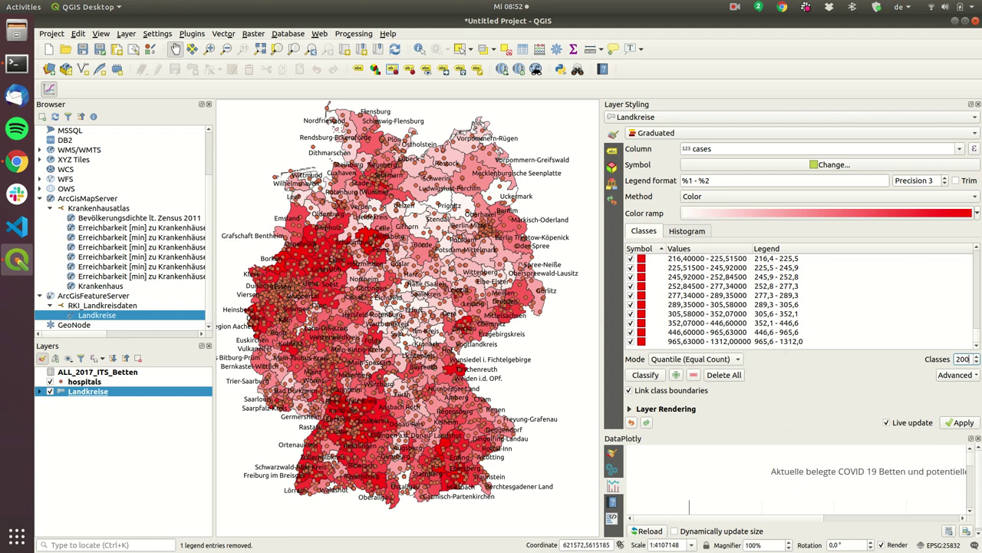
Step: Reclassify the Landkreise cases colouring as Equal Interval with 50 classes
left_click(697, 359)
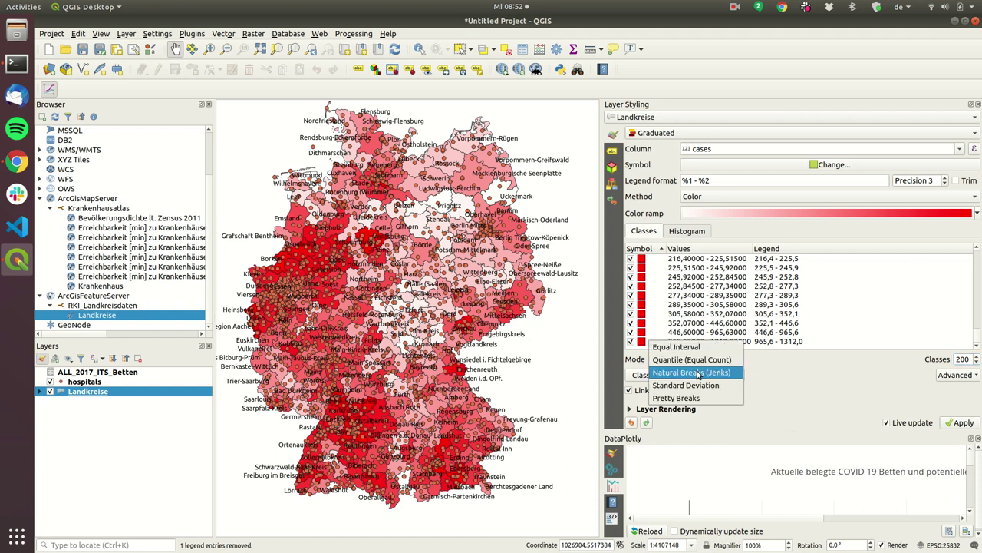
left_click(711, 352)
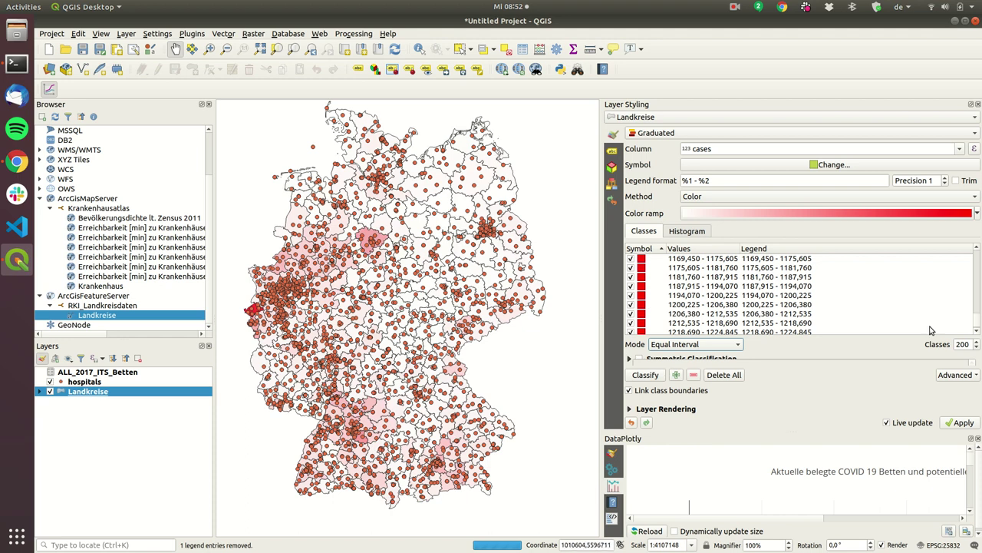
double_click(962, 345)
type("50")
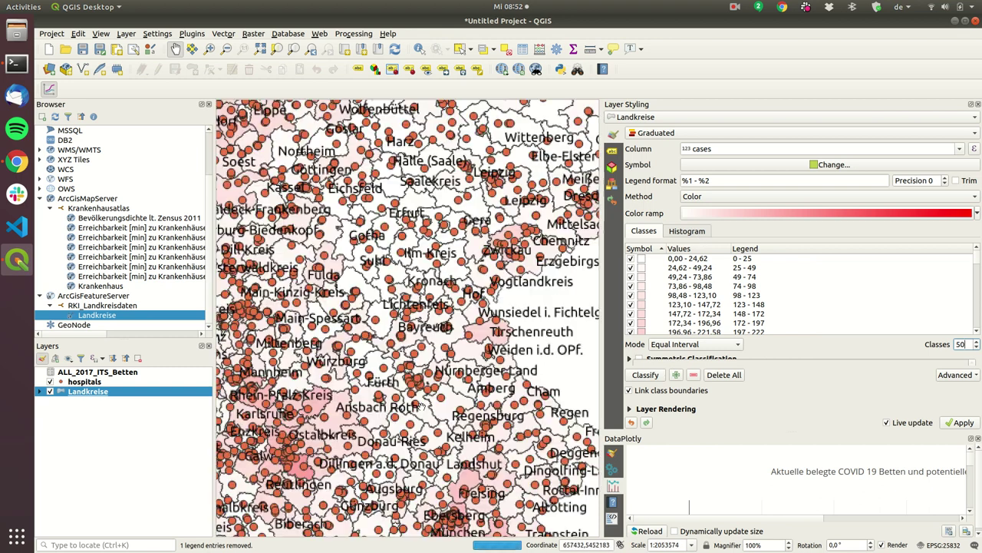
Step: Pan and zoom the map to review the 50-class colouring across Germany
scroll(421, 406, "down", 2)
scroll(365, 406, "up", 2)
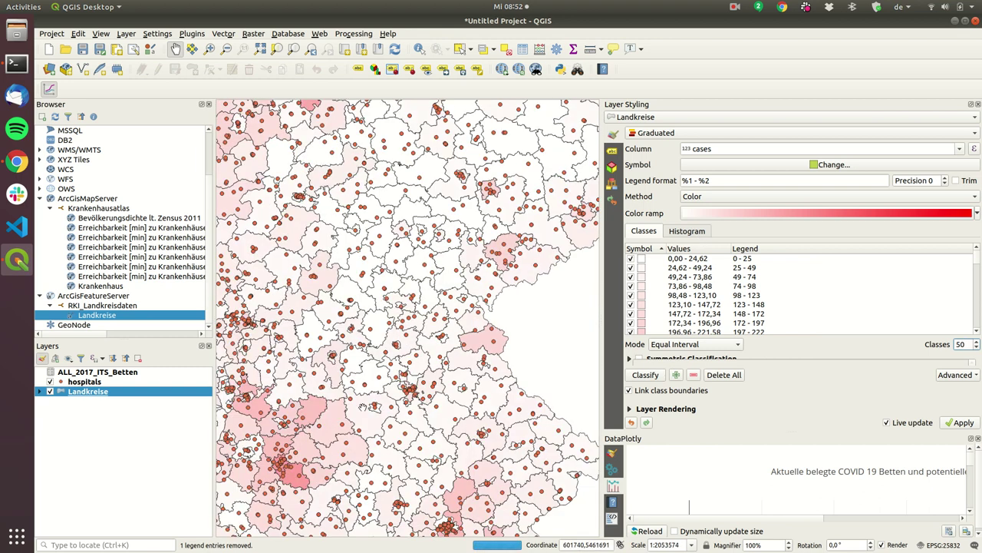
left_click_drag(363, 407, 399, 349)
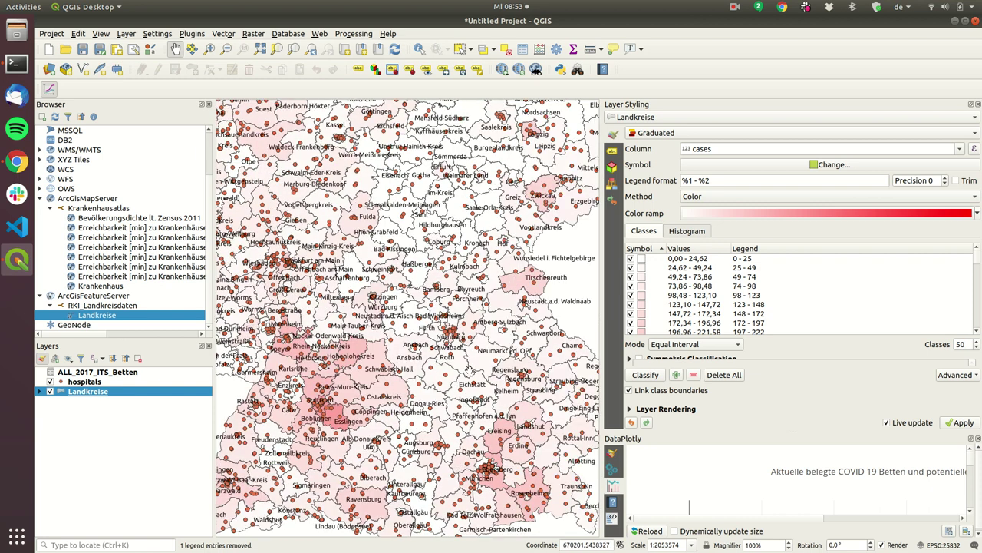
scroll(391, 491, "down", 1)
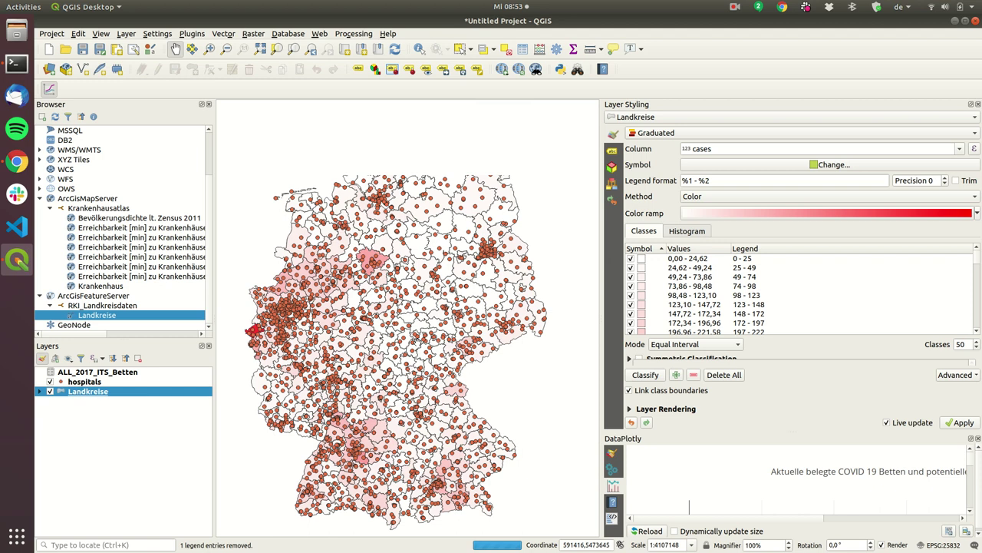
Step: Open the Landkreise attribute table and browse row 1's fields from Heinsberg to BL
right_click(83, 392)
left_click(135, 320)
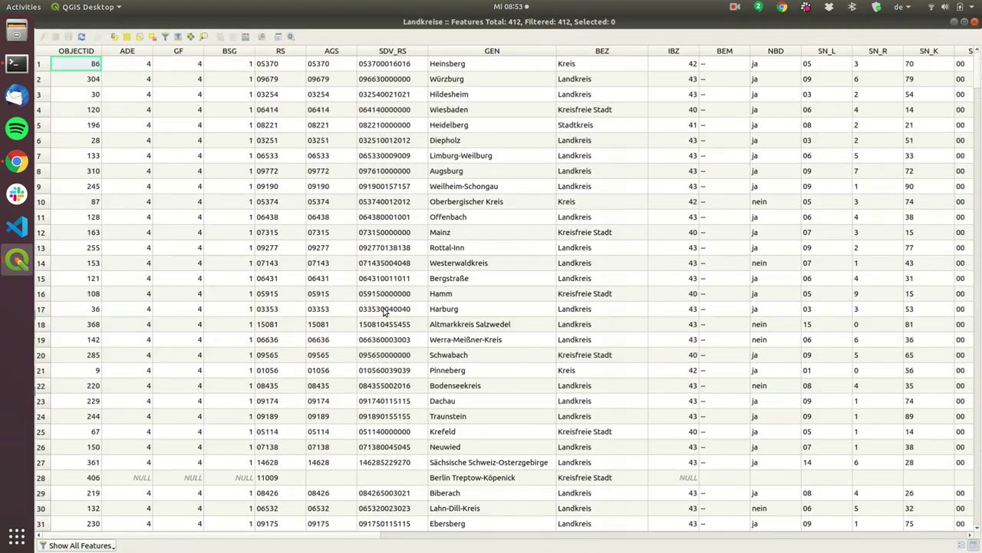
left_click(452, 68)
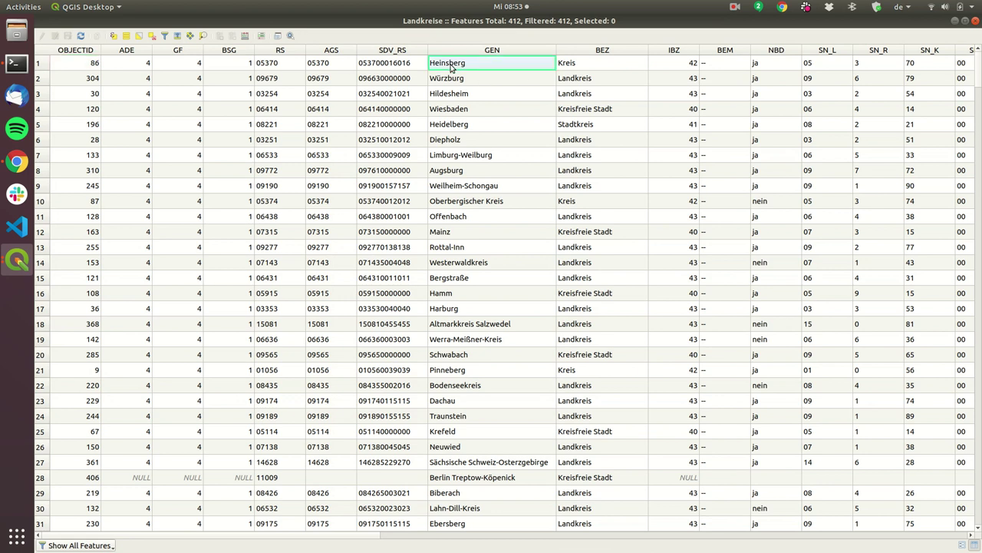
key("Right")
key("Right")
key("Right")
key("Right")
key("Right")
key("Right")
key("Right")
key("Right")
key("Right")
key("Right")
key("Right")
key("Right")
key("Right")
key("Right")
key("Right")
key("Right")
key("Right")
key("Right")
key("Right")
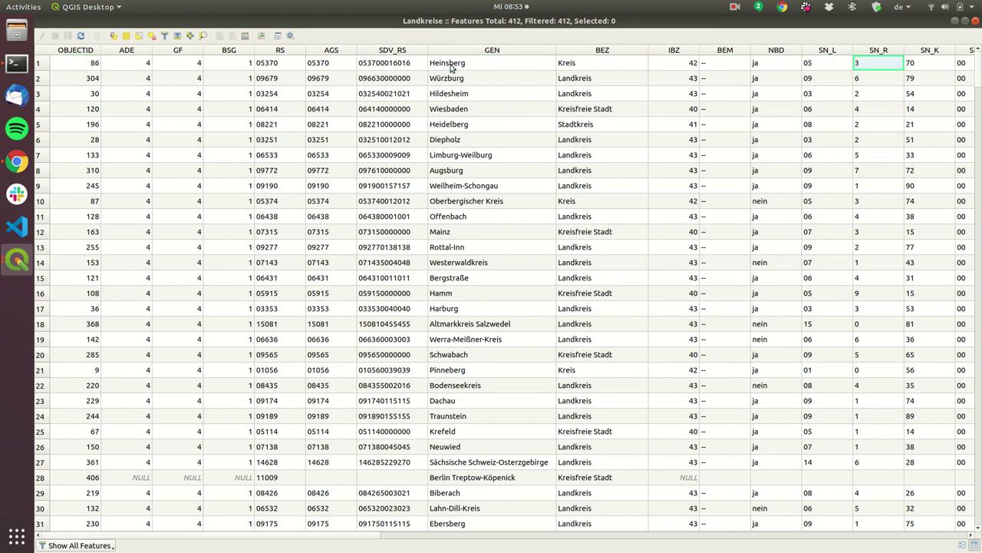
key("Right")
key("Left")
key("Left")
key("Left")
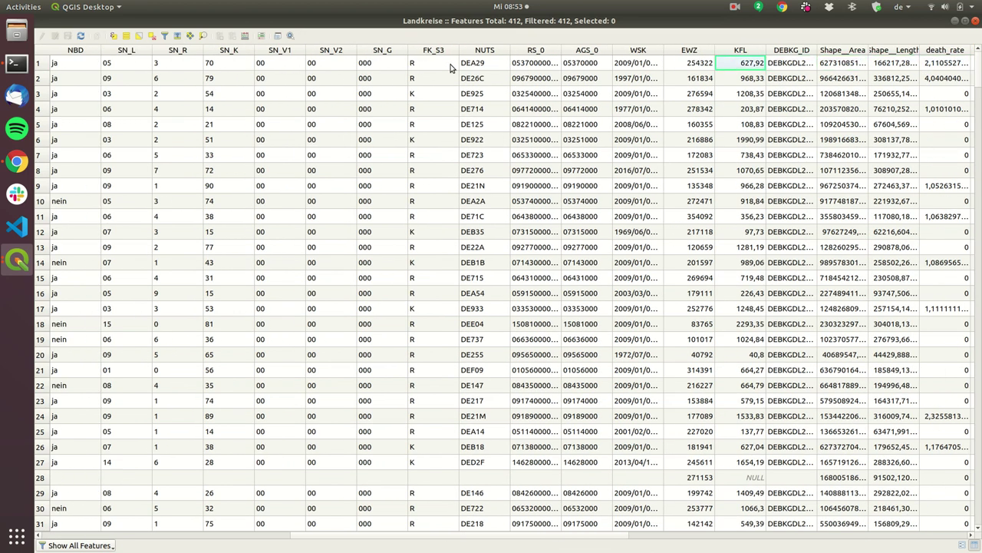
key("Right")
key("Right")
key("Right")
key("Right")
key("Right")
key("Right")
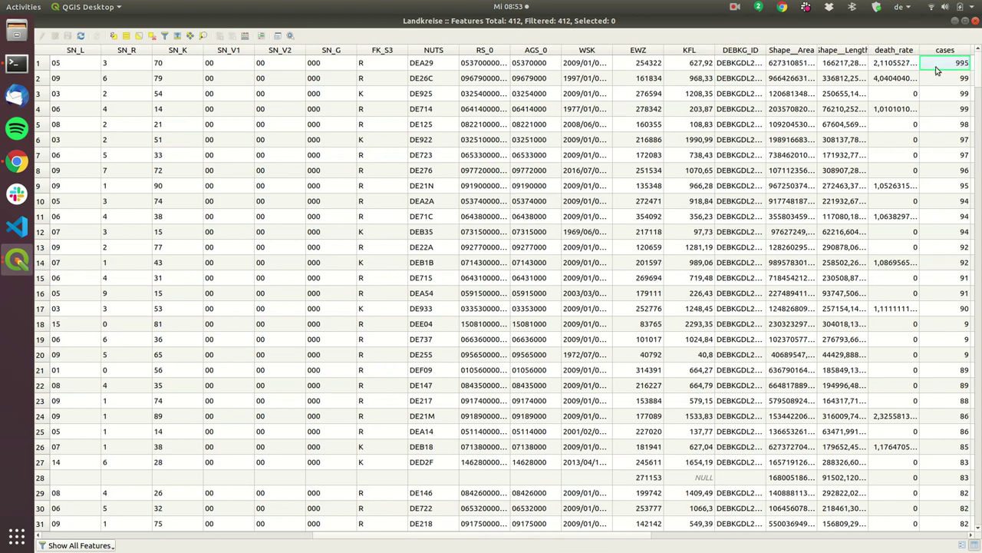
key("Right")
key("Right")
key("Right")
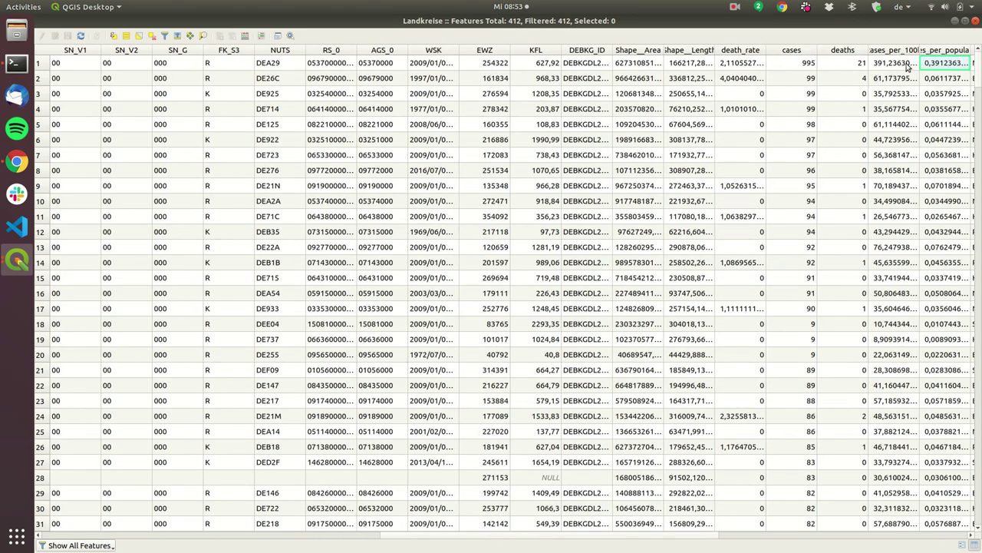
Step: Auto-fit the cases_per_population column and widen the intensive-care beds column
double_click(767, 50)
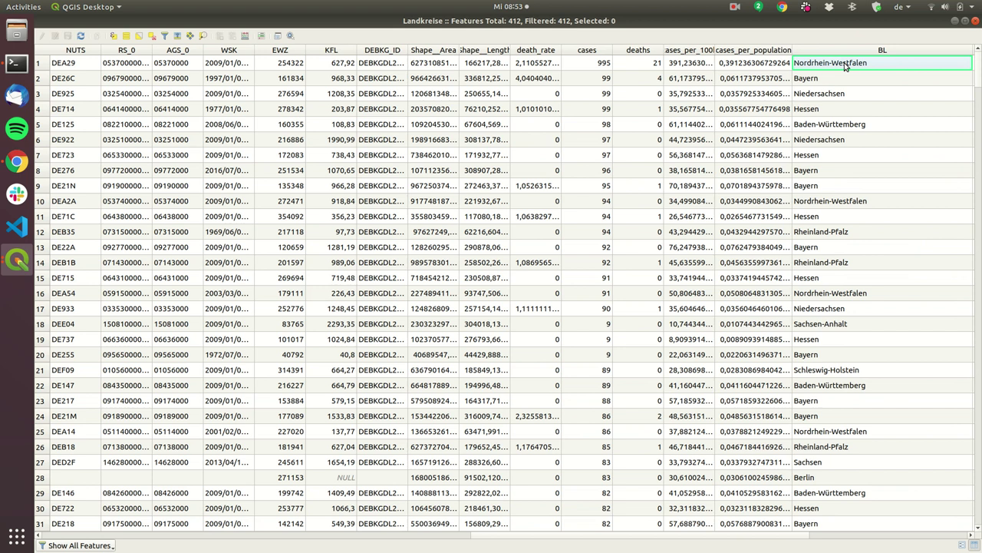
key("Right")
key("Right")
key("Right")
key("Right")
key("Right")
key("Right")
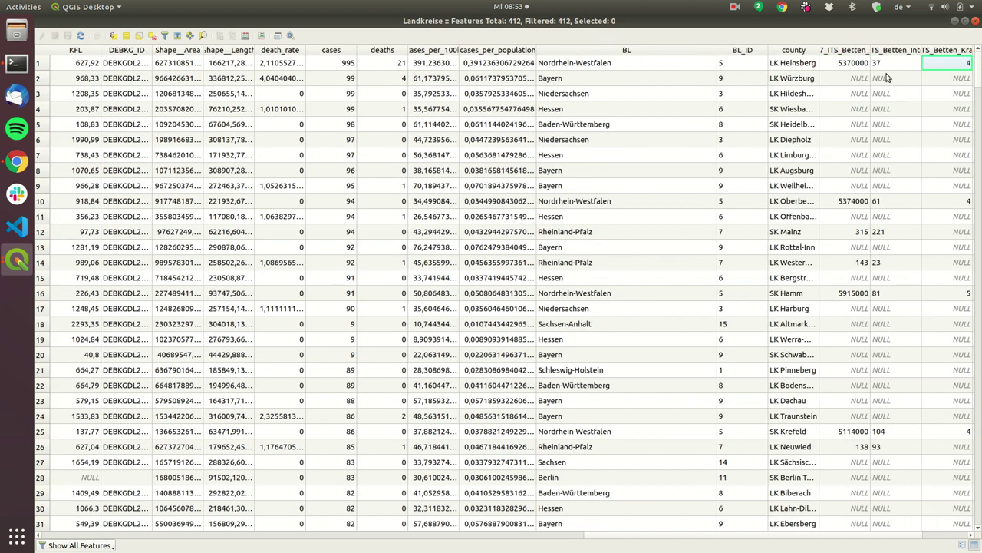
left_click(843, 68)
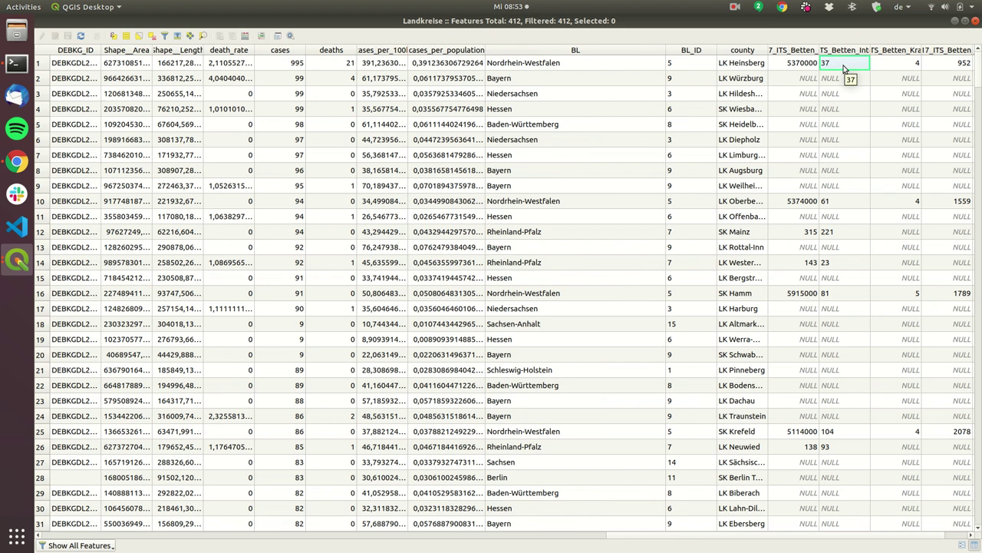
key("Right")
key("Right")
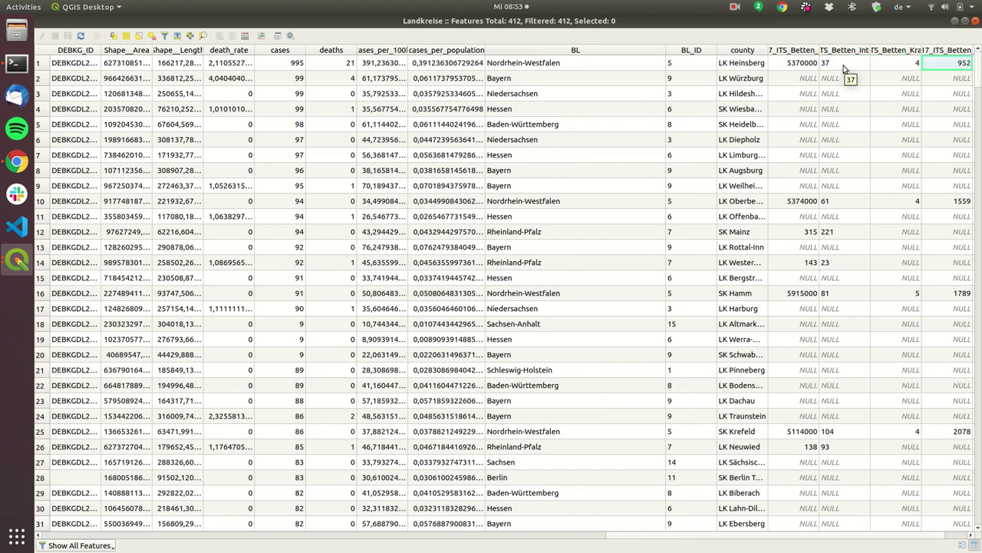
left_click(833, 69)
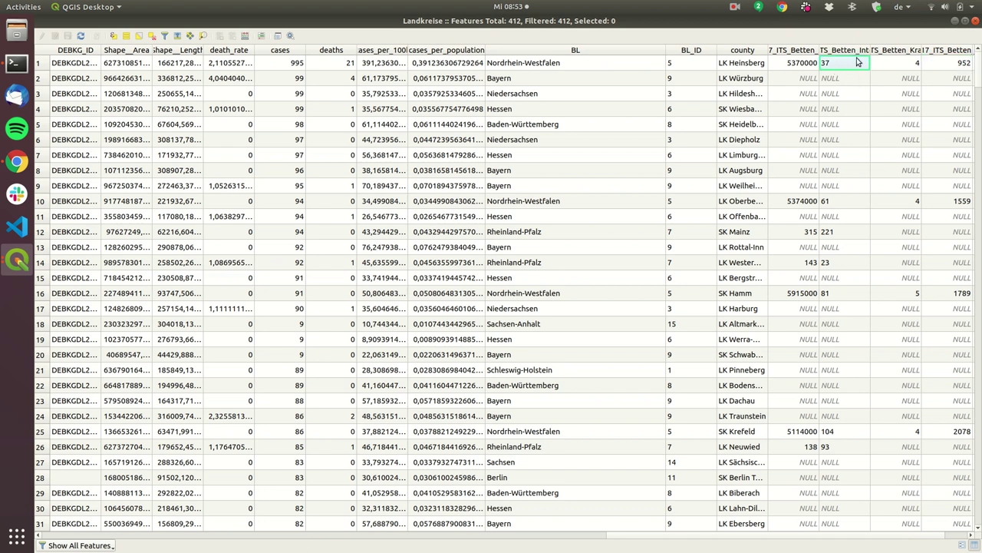
left_click_drag(869, 50, 881, 50)
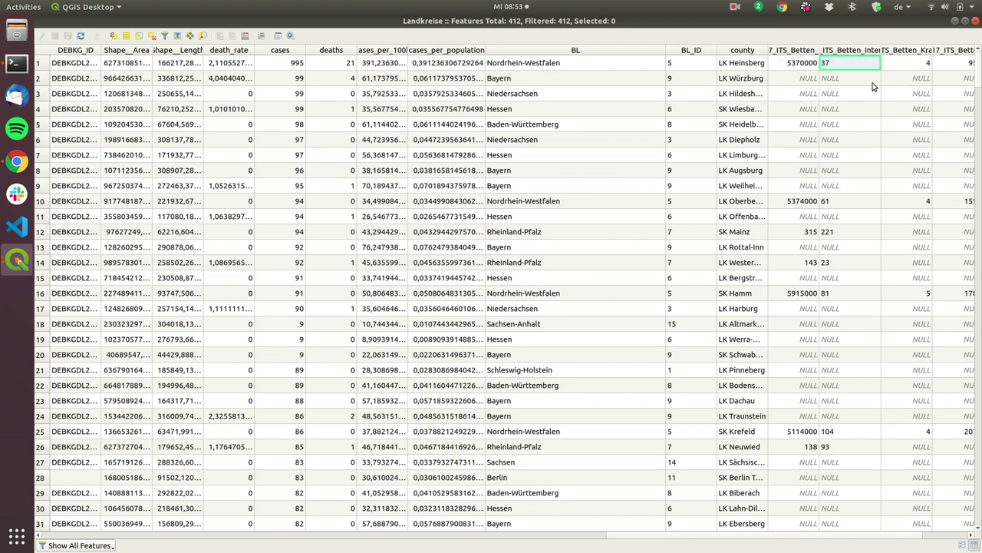
key("Right")
key("Right")
key("Right")
Step: Sort the attribute table by its last column in reverse order and shrink the table window
left_click(952, 51)
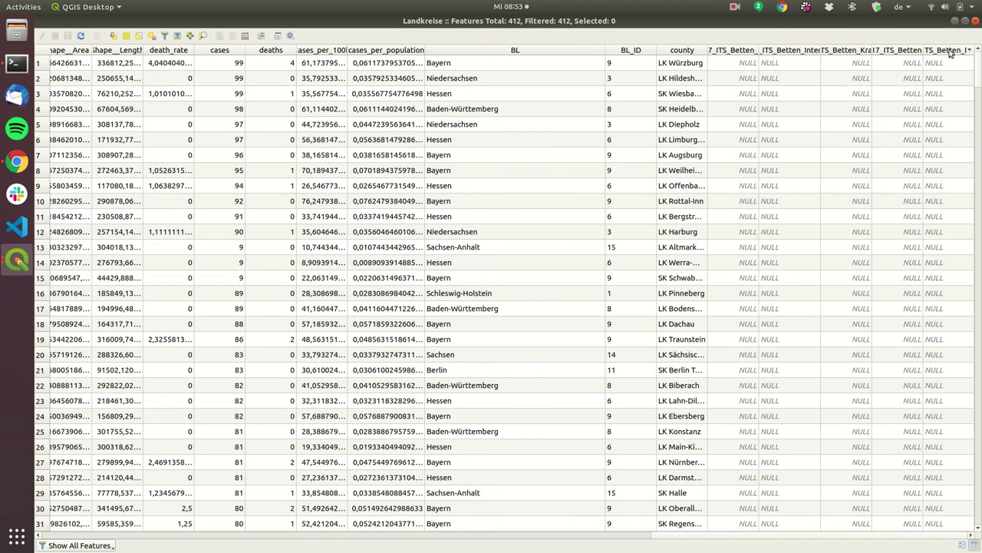
left_click(951, 50)
scroll(934, 207, "down", 7)
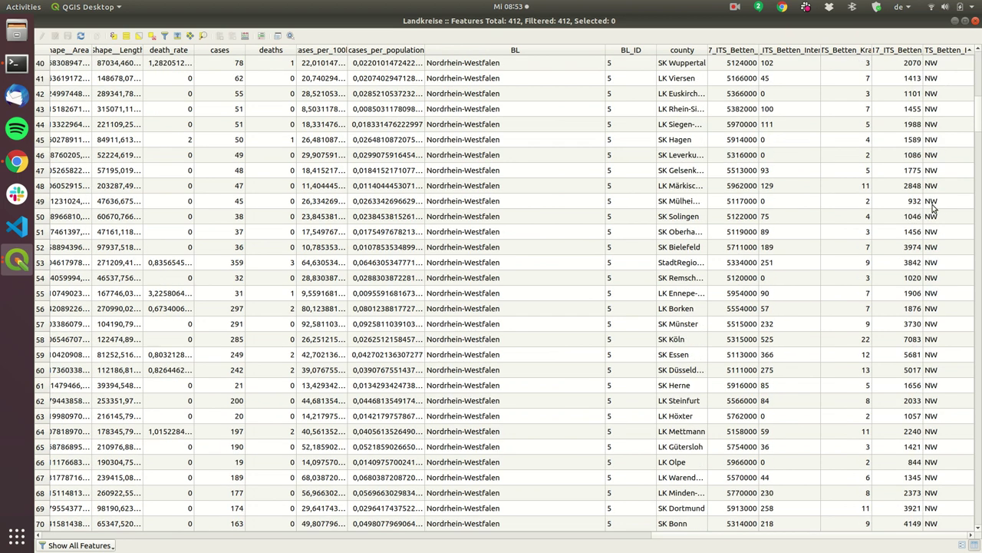
scroll(897, 206, "up", 5)
scroll(892, 204, "down", 11)
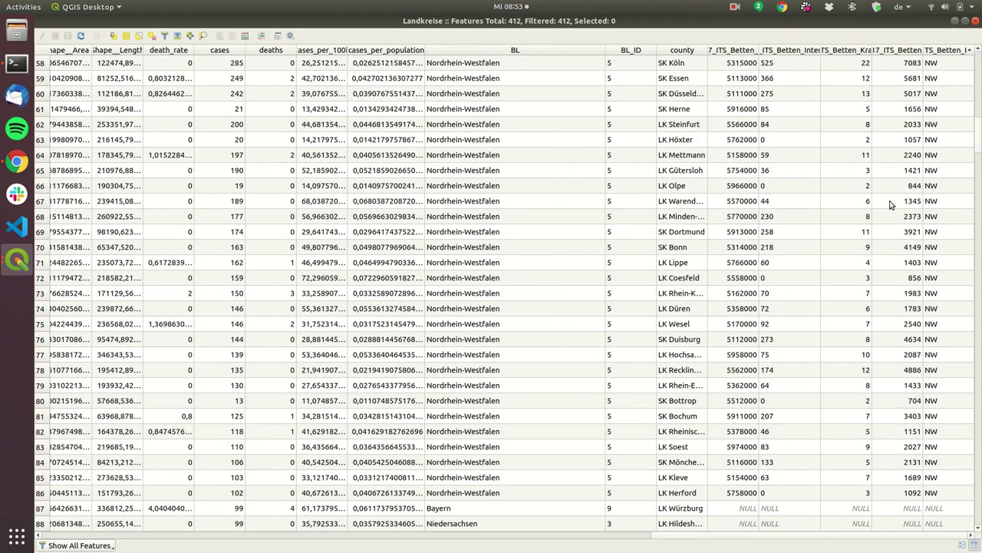
scroll(890, 204, "up", 1)
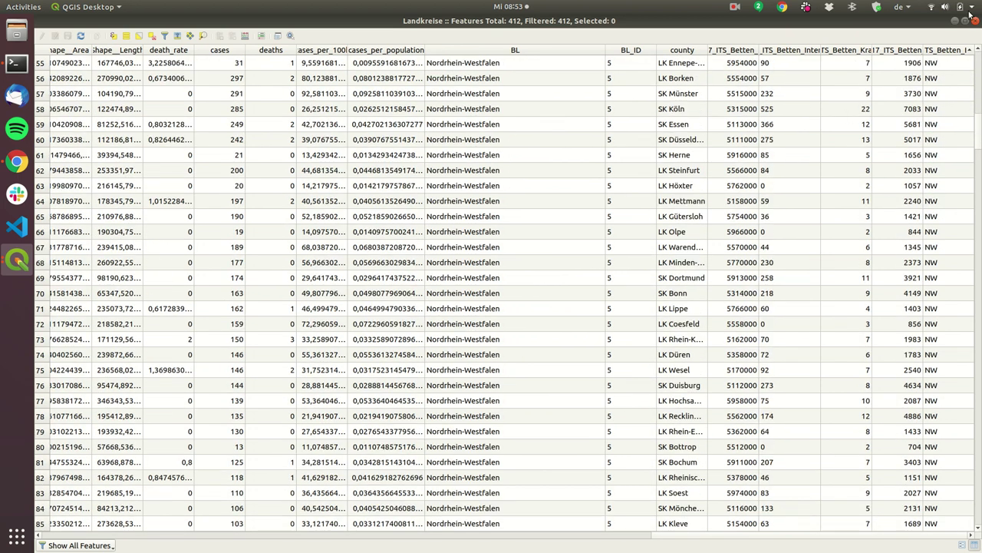
key("super+Down")
Step: Select the 86 Nordrhein-Westfalen rows starting at SK Mainz, then bring the map window forward
scroll(157, 151, "up", 18)
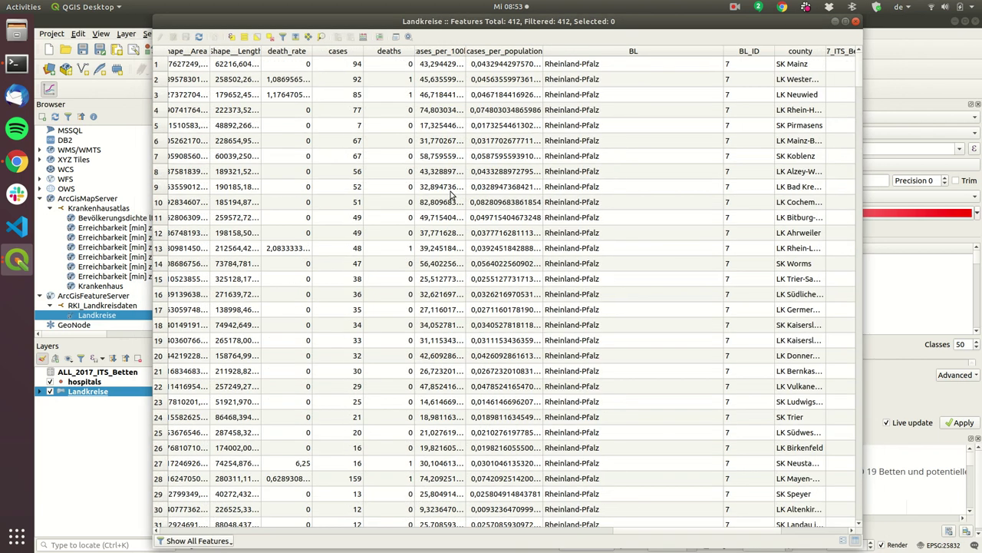
left_click(164, 67)
scroll(625, 399, "down", 11)
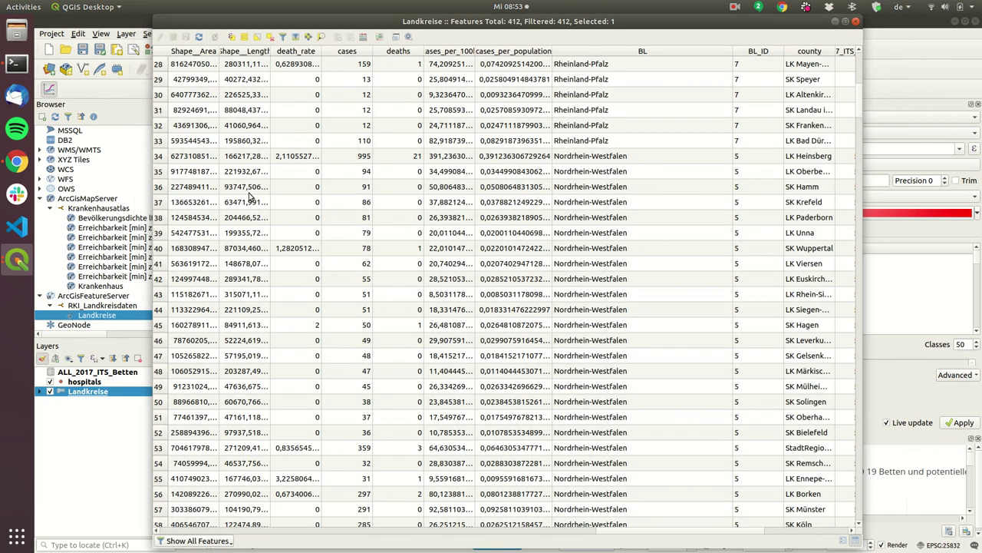
left_click_drag(716, 533, 802, 535)
scroll(500, 434, "down", 9)
scroll(500, 434, "down", 2)
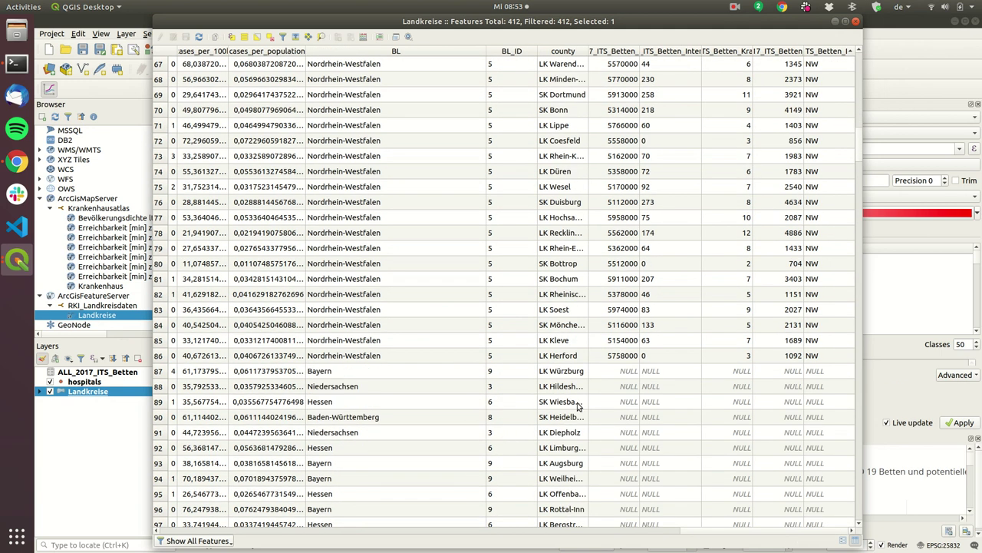
left_click(158, 358, "shift")
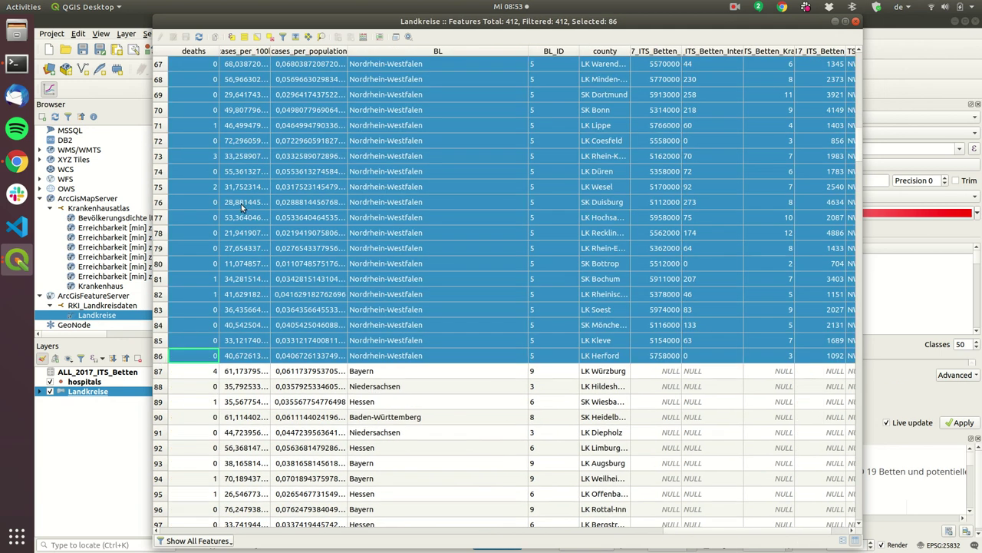
left_click_drag(460, 21, 524, 21)
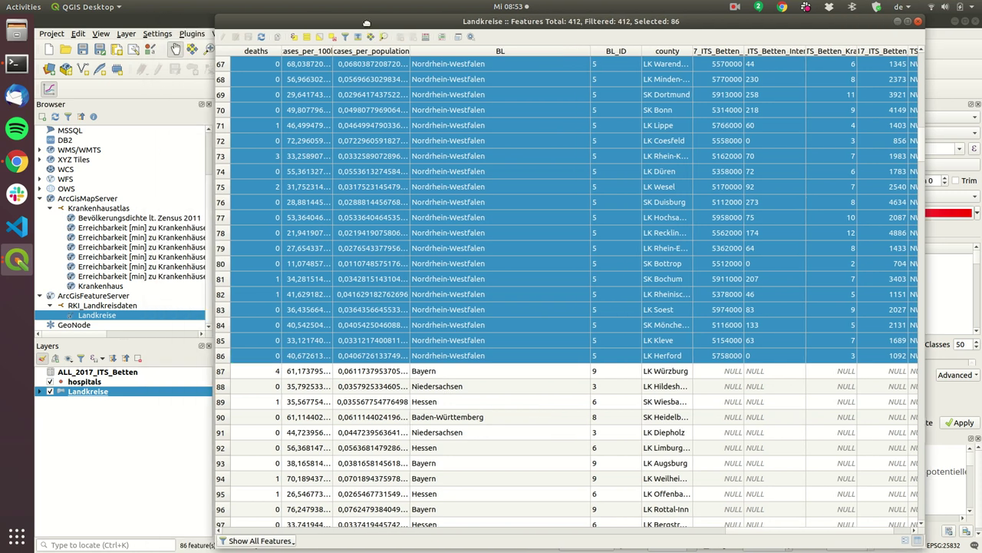
left_click(86, 335)
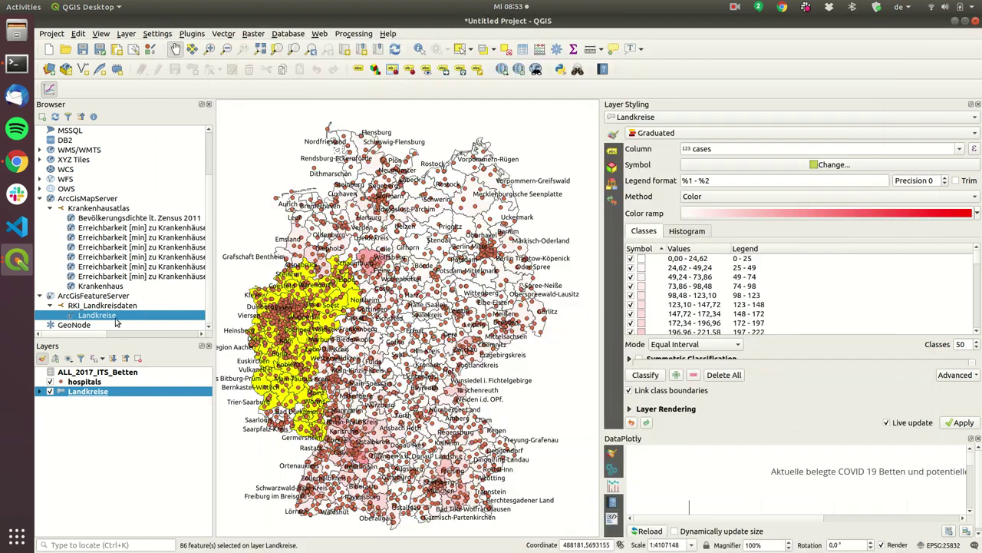
Step: Run Vector Centroids on the Landkreise layer with Selected features only ticked
left_click(224, 38)
left_click(253, 37)
left_click(254, 37)
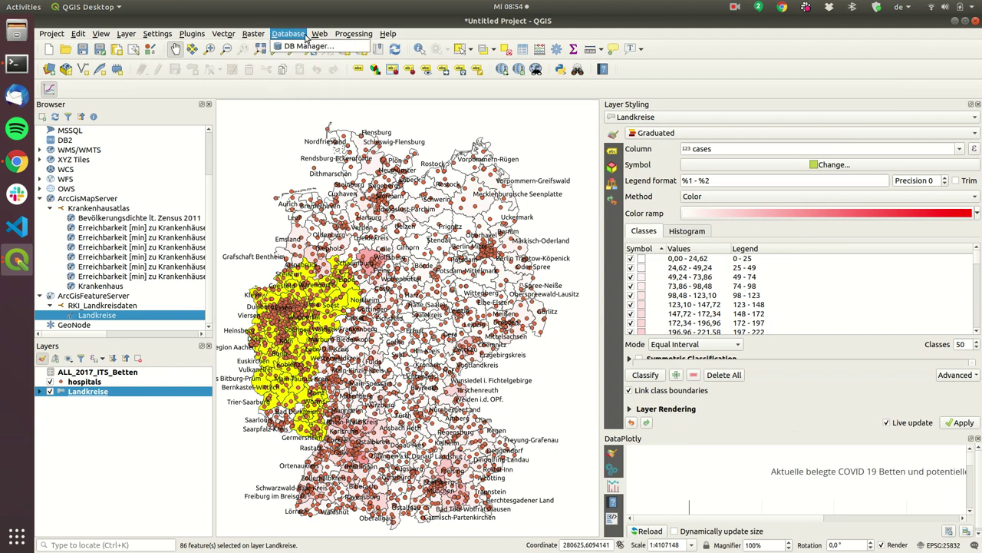
left_click(255, 37)
left_click(231, 39)
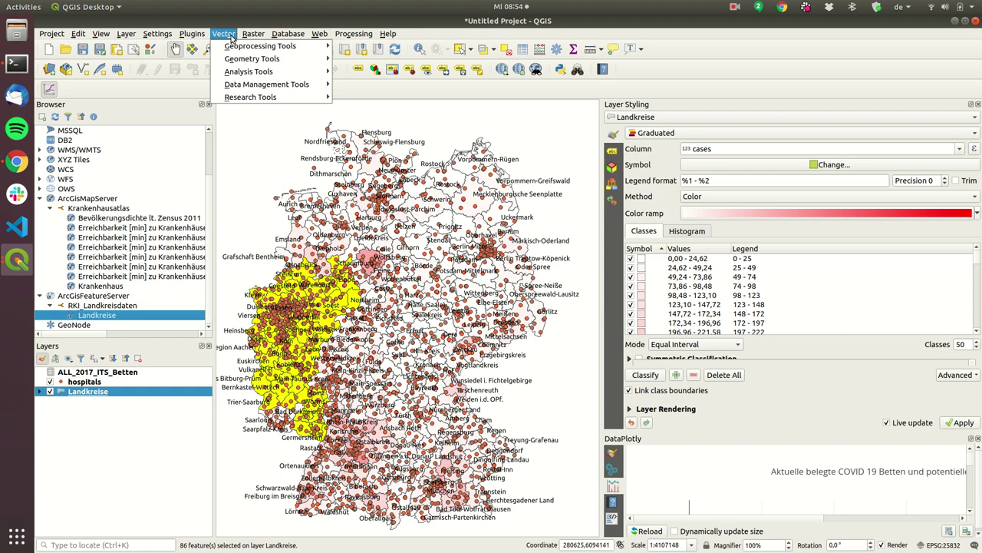
mouse_move(274, 59)
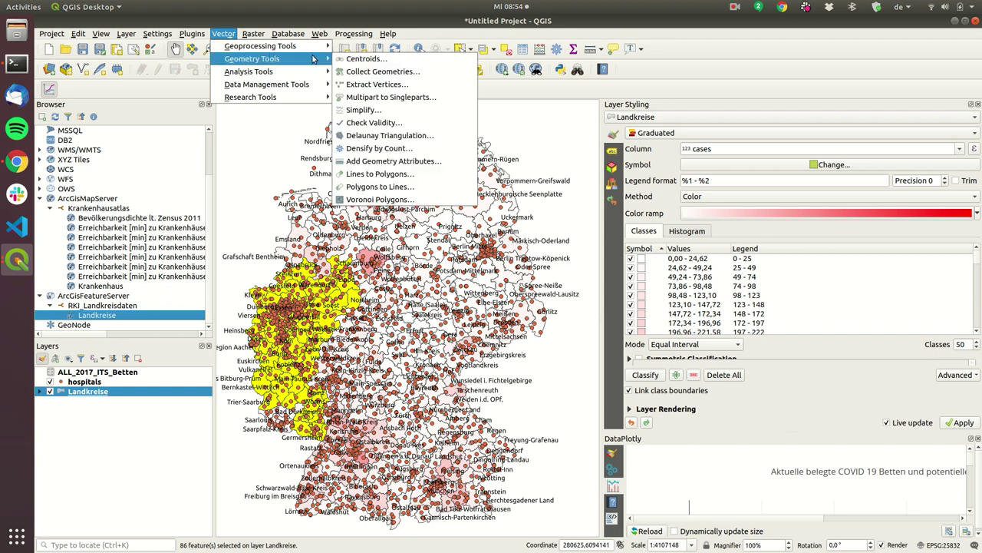
left_click(350, 60)
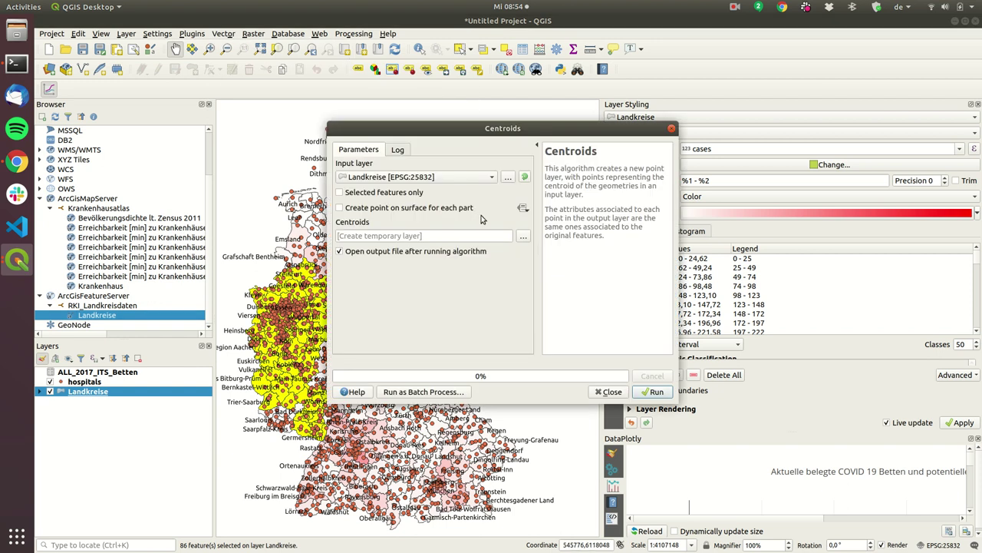
left_click(363, 190)
left_click(658, 392)
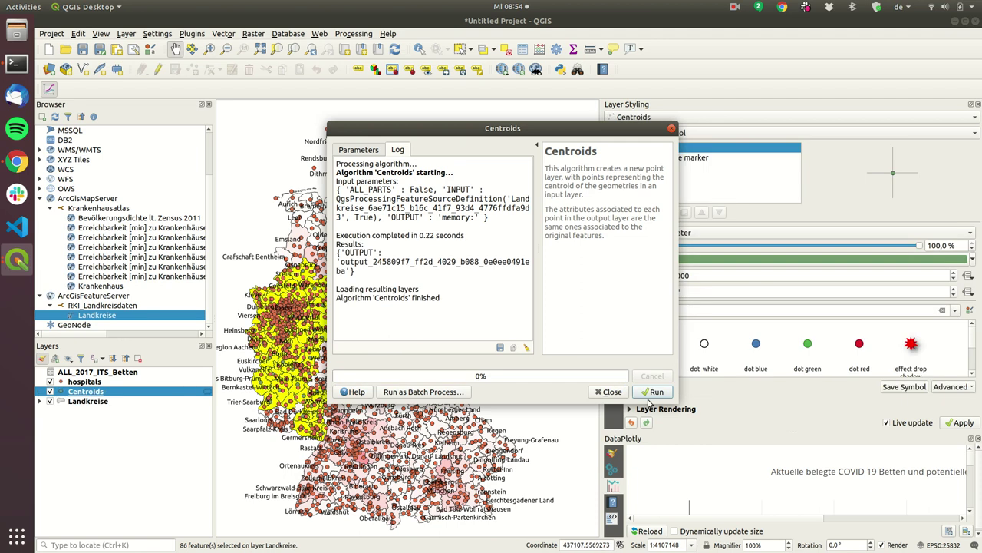
left_click(613, 393)
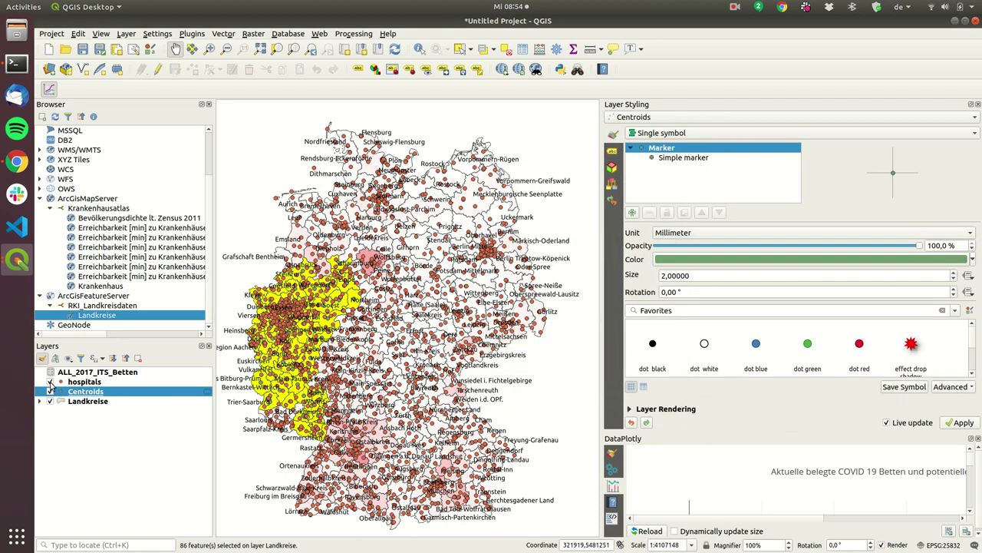
Step: Switch off the hospitals and Landkreise layers so only centroid points show
right_click(51, 382)
left_click(39, 388)
left_click(50, 381)
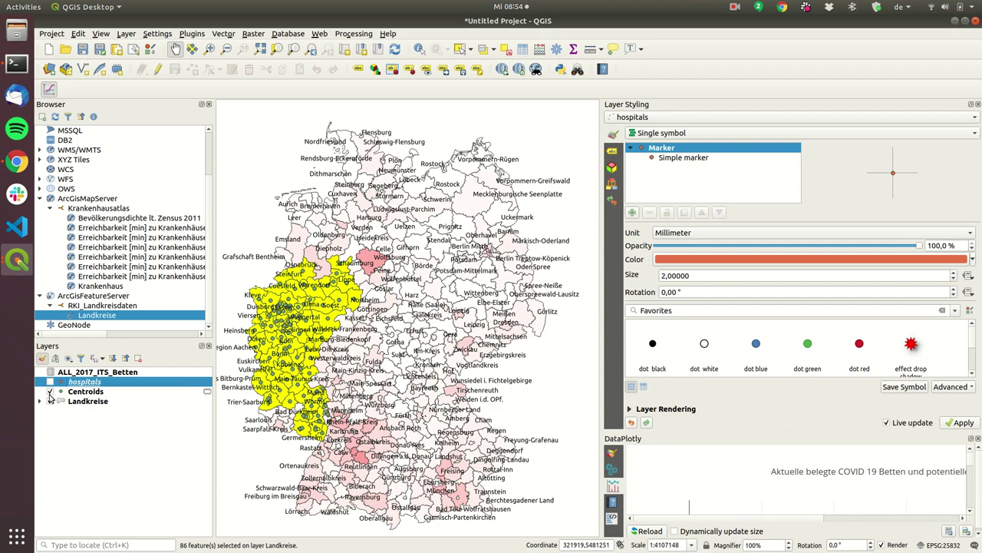
left_click(50, 401)
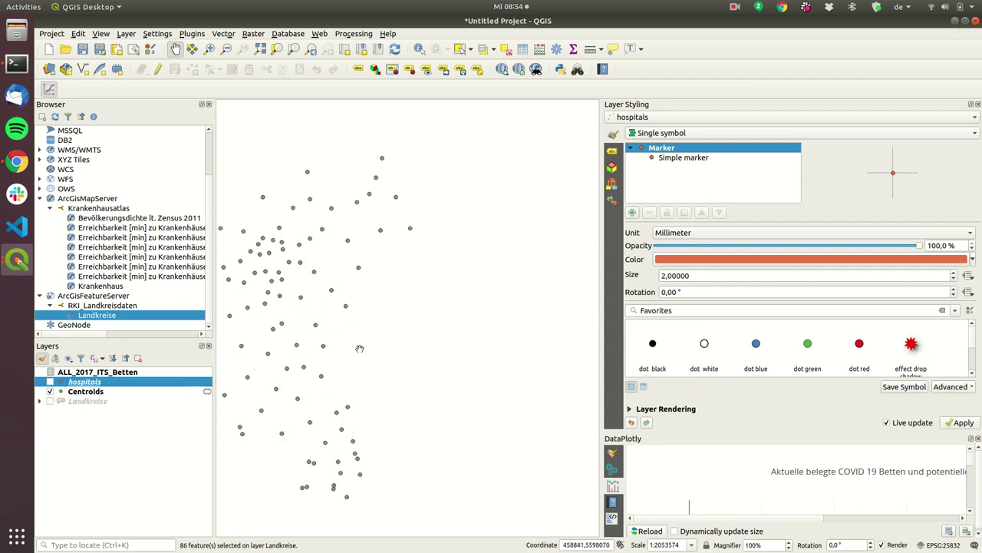
left_click_drag(408, 326, 410, 325)
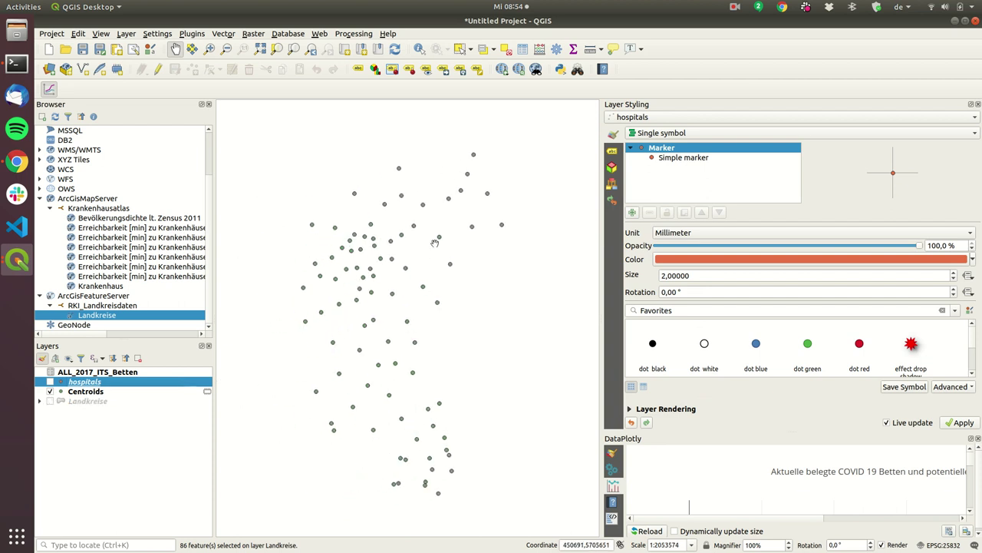
Step: Inspect the Centroids attribute table, then return to the map
right_click(87, 397)
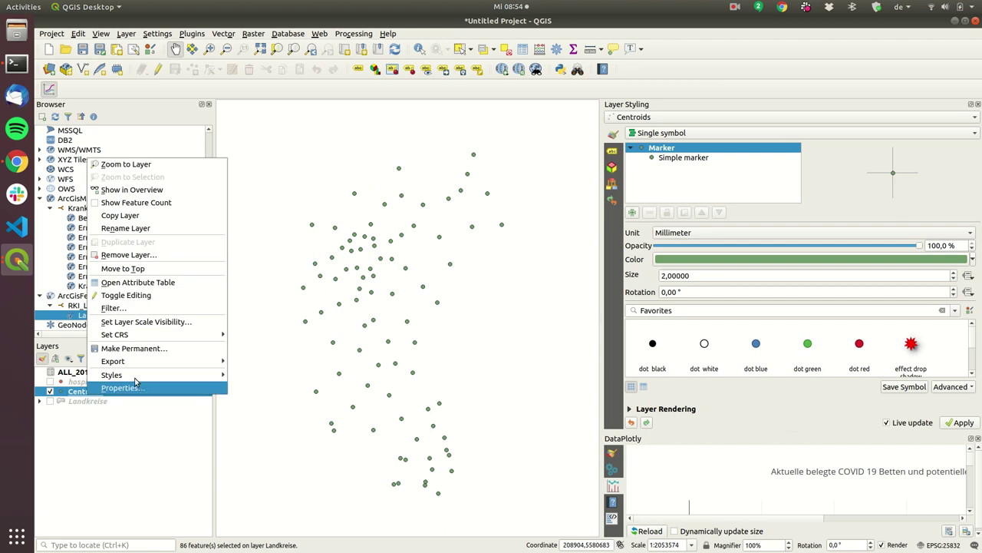
left_click(115, 284)
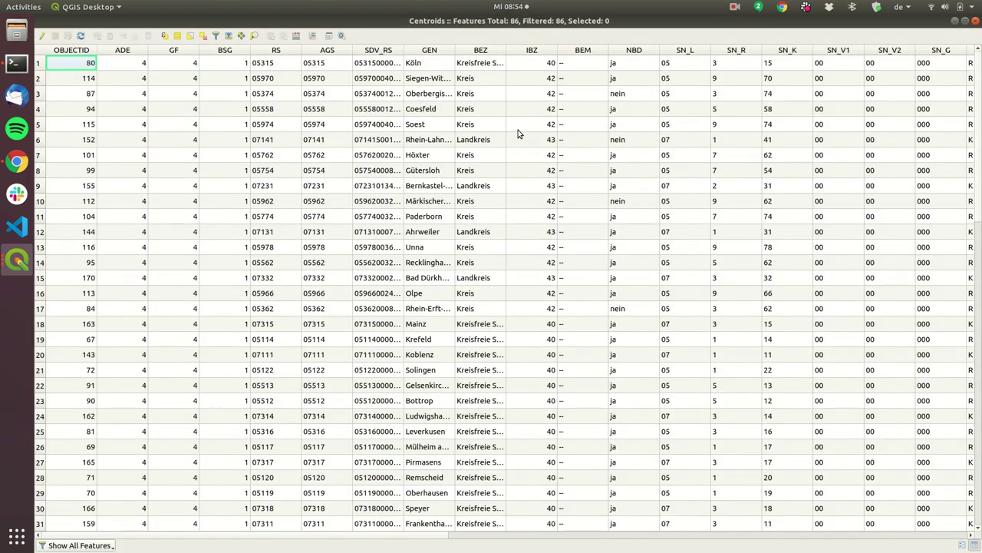
scroll(581, 137, "right", 10)
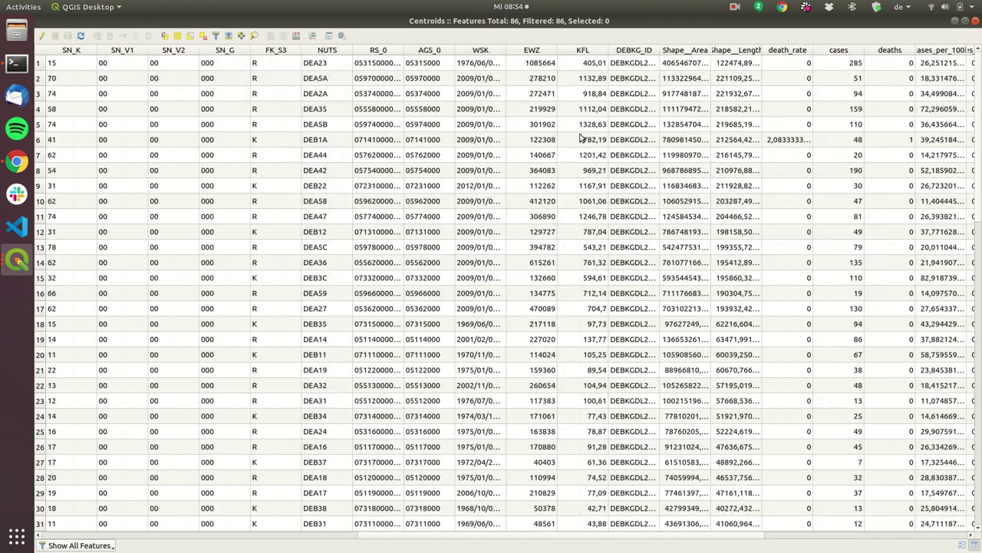
key("alt+Tab")
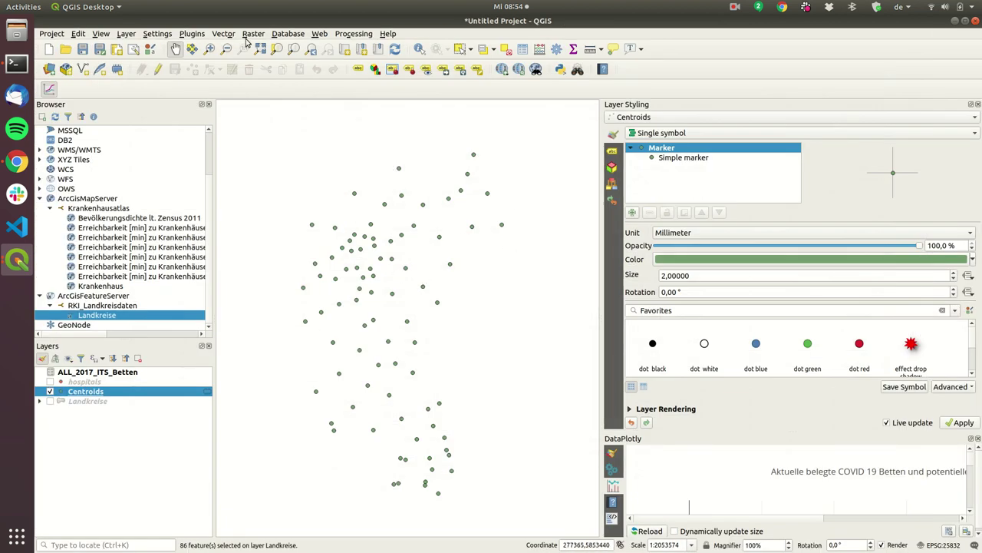
Step: Save the Centroids features as GeoJSON into a newly created RP-NW folder
right_click(117, 397)
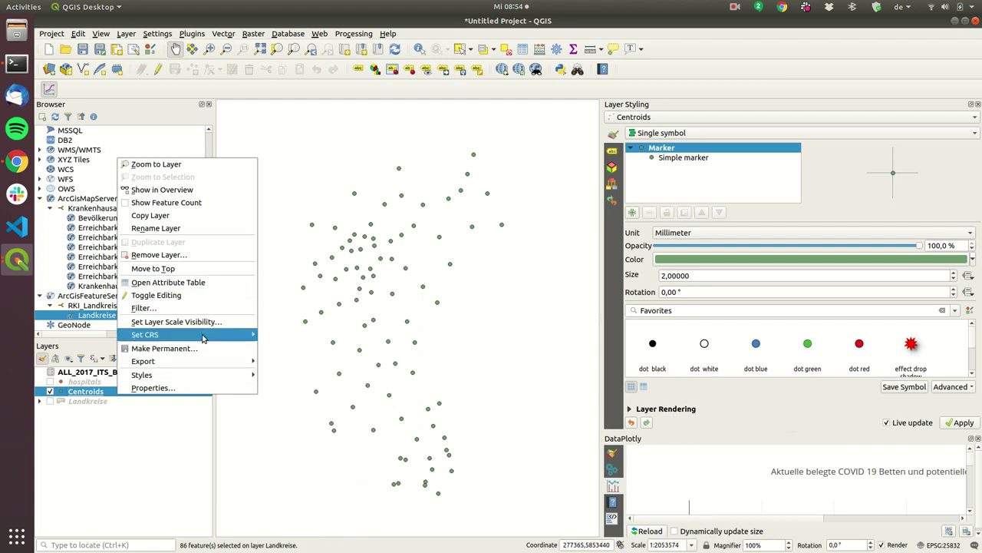
mouse_move(198, 362)
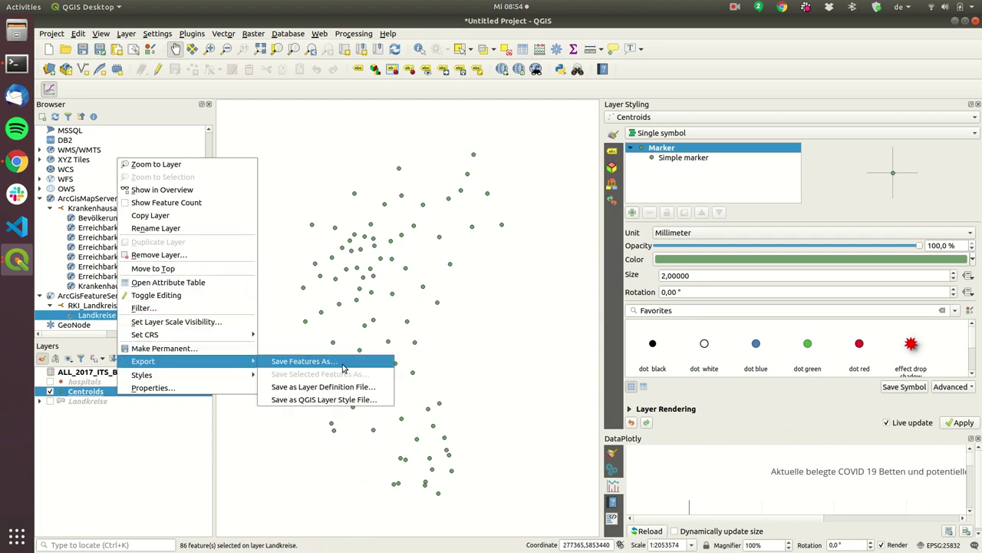
left_click(338, 363)
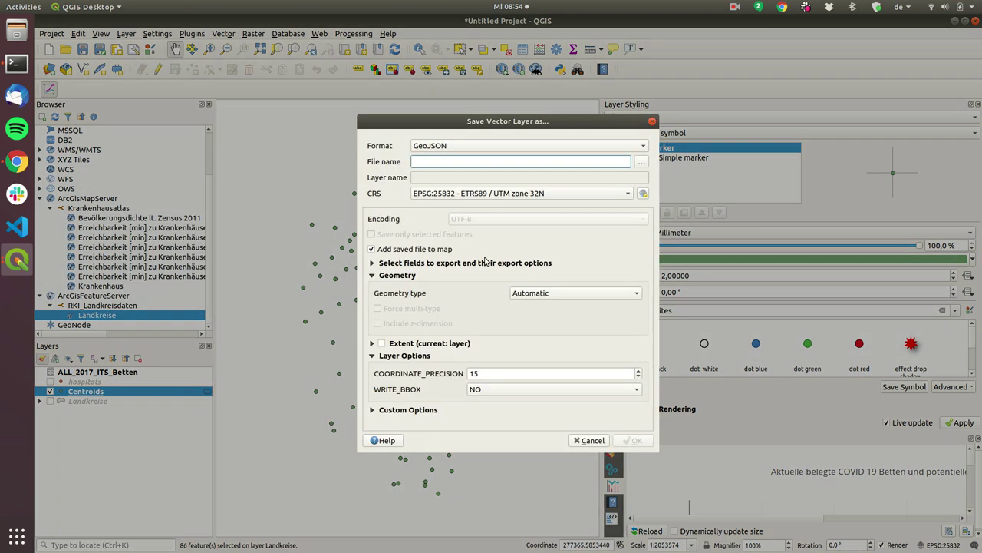
left_click(642, 161)
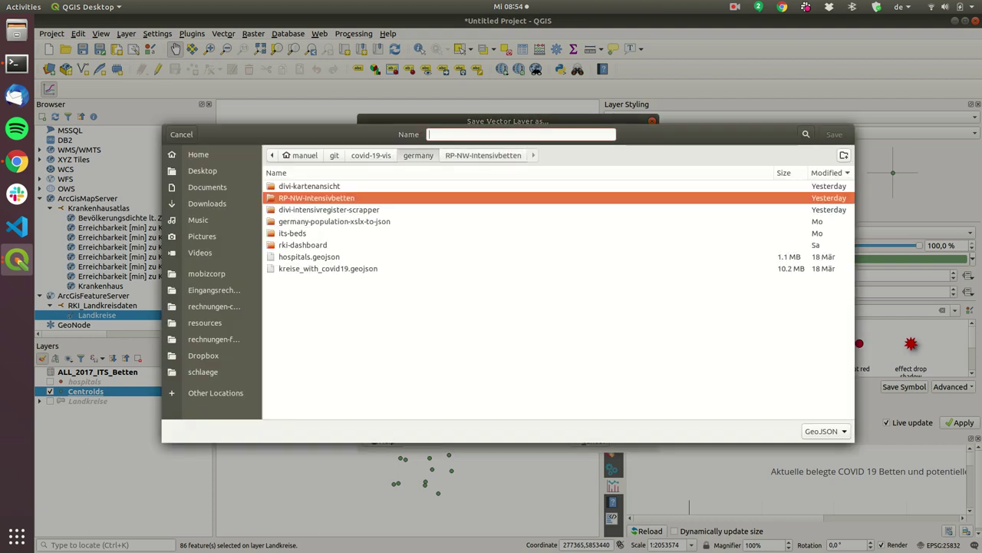
left_click(845, 155)
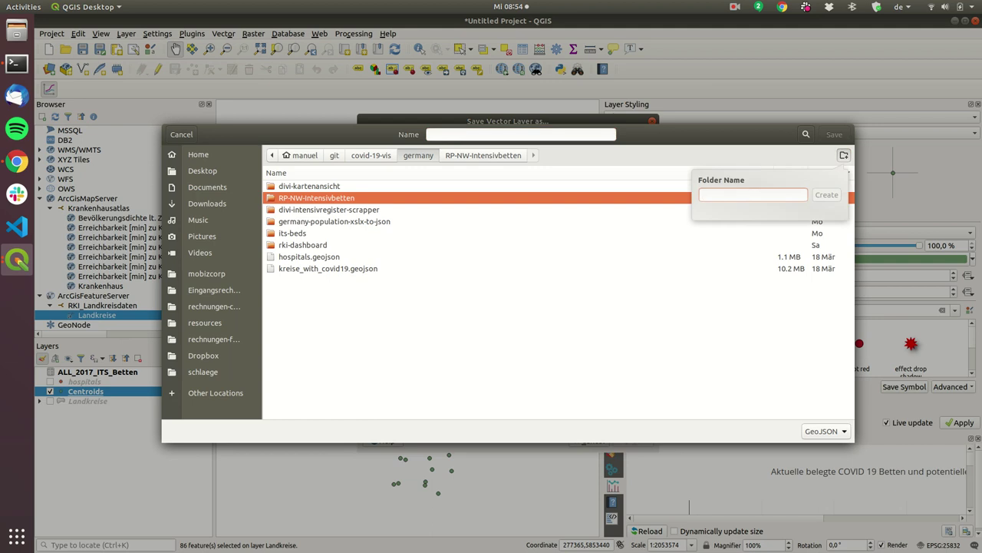
type("GP")
key("BackSpace")
key("BackSpace")
type("R")
key("Return")
Step: Name the file ICU_Units_RP_NP_Germany.geojson and export the centroids
left_click(449, 135)
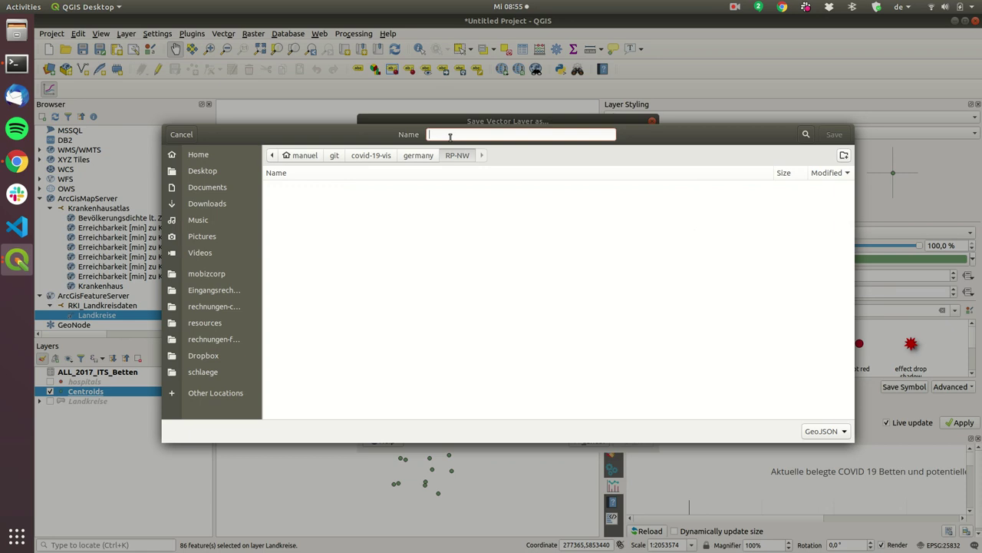
type("ICU_Units_RP_NP_Germany.geojson")
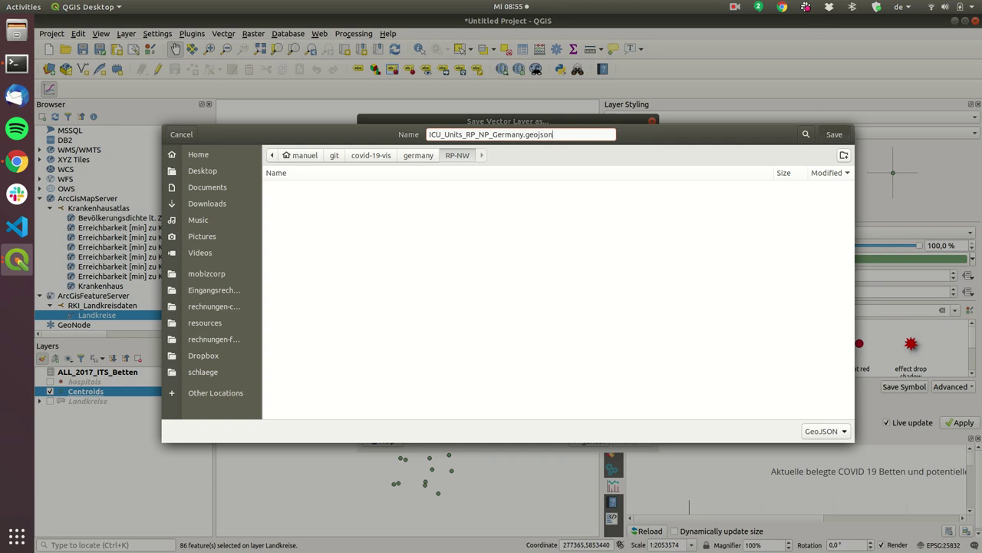
left_click(834, 134)
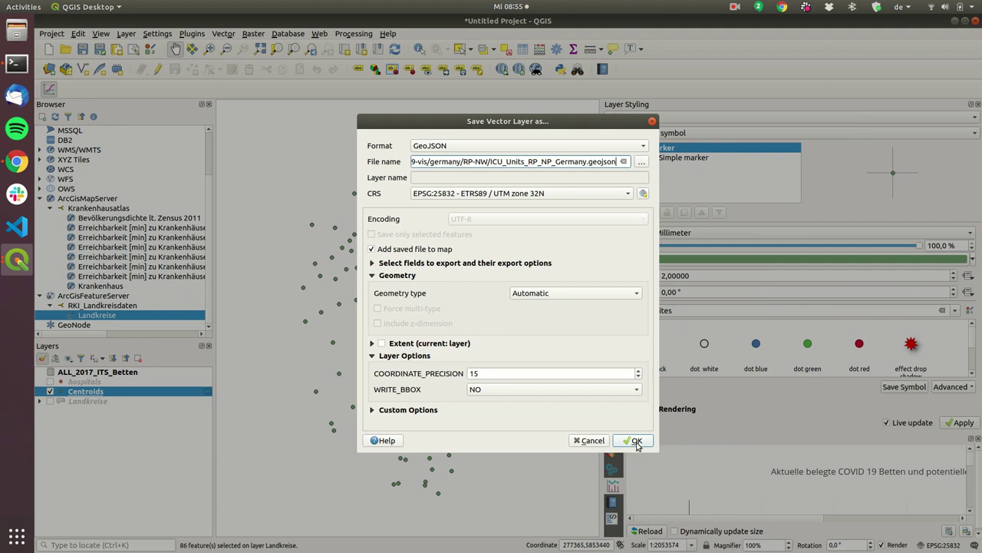
left_click(634, 441)
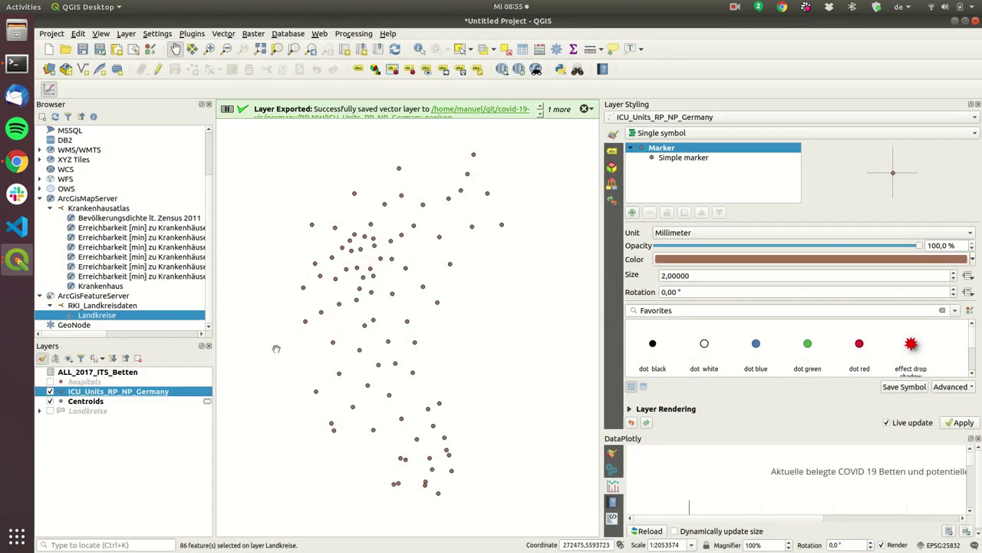
Step: Re-export the layer in WGS 84 (EPSG:4326), overwriting ICU_Units_RP_NP_Germany.geojson
right_click(96, 392)
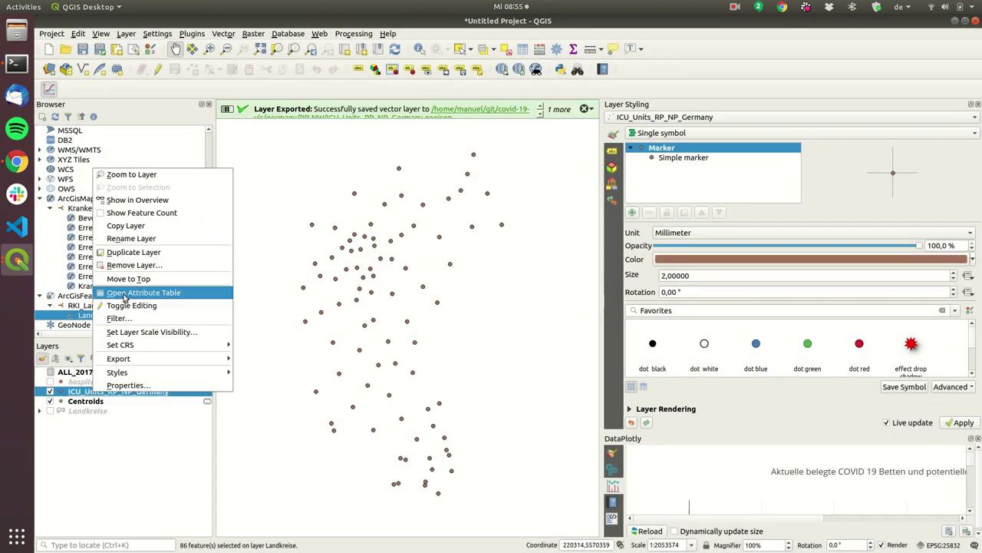
mouse_move(169, 360)
left_click(258, 358)
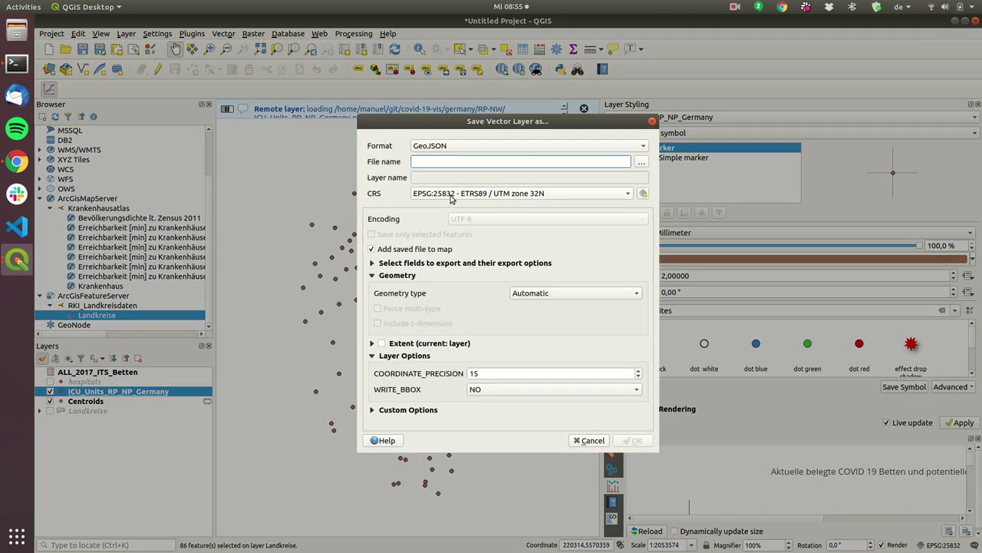
left_click(451, 197)
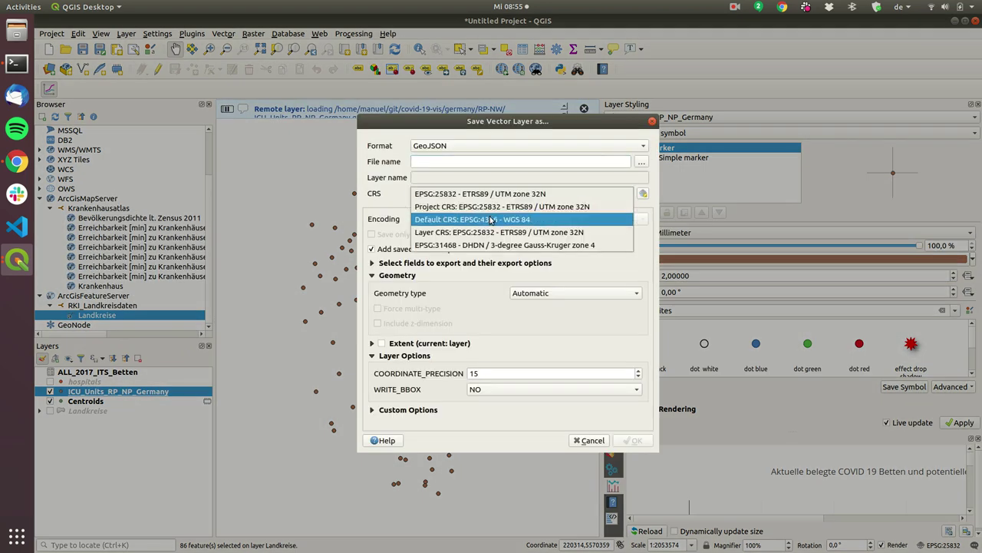
left_click(492, 219)
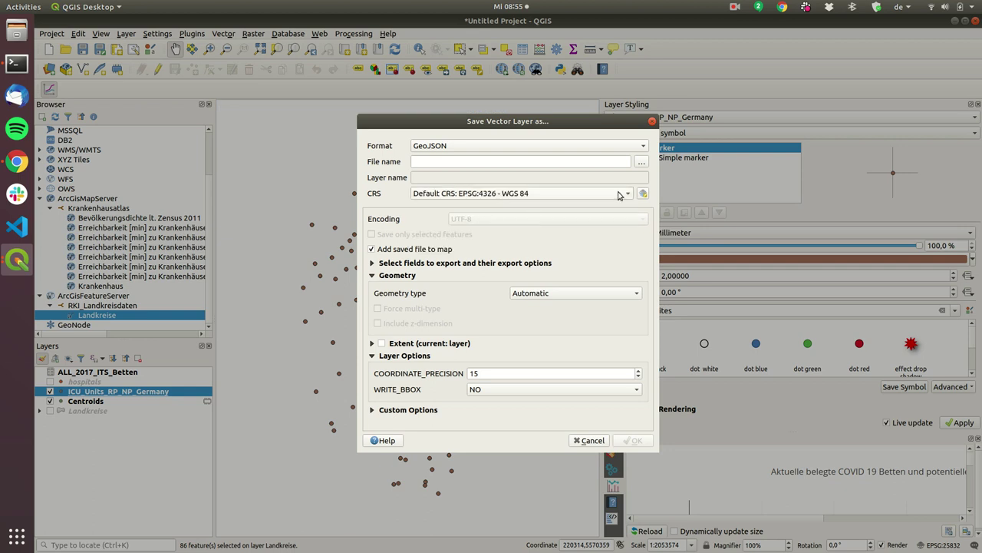
left_click(642, 162)
left_click(340, 186)
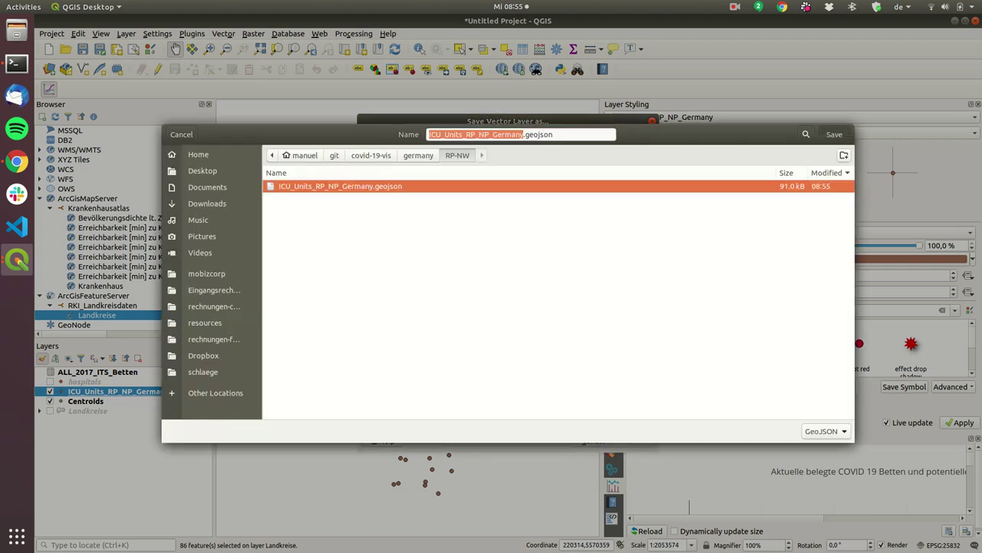
left_click(834, 134)
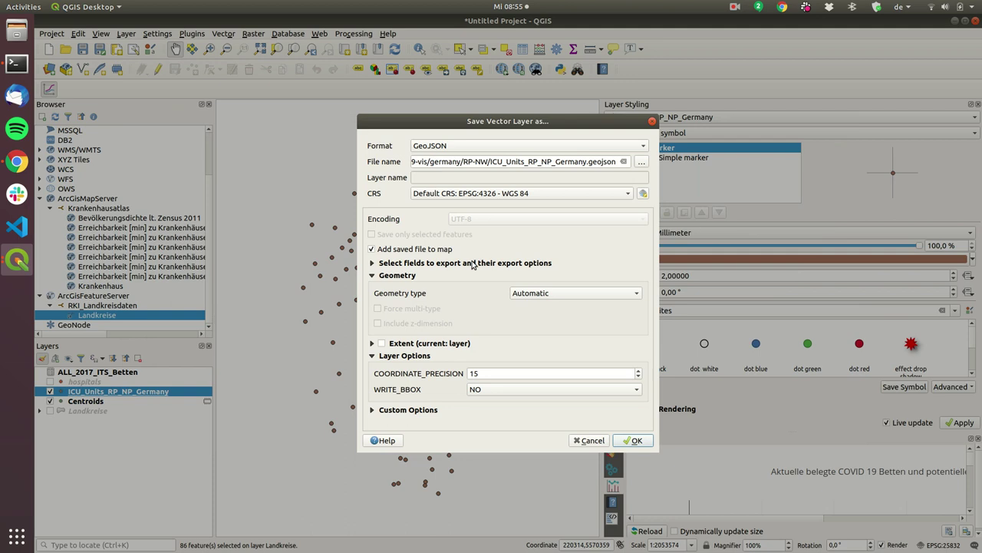
left_click(641, 444)
left_click(494, 285)
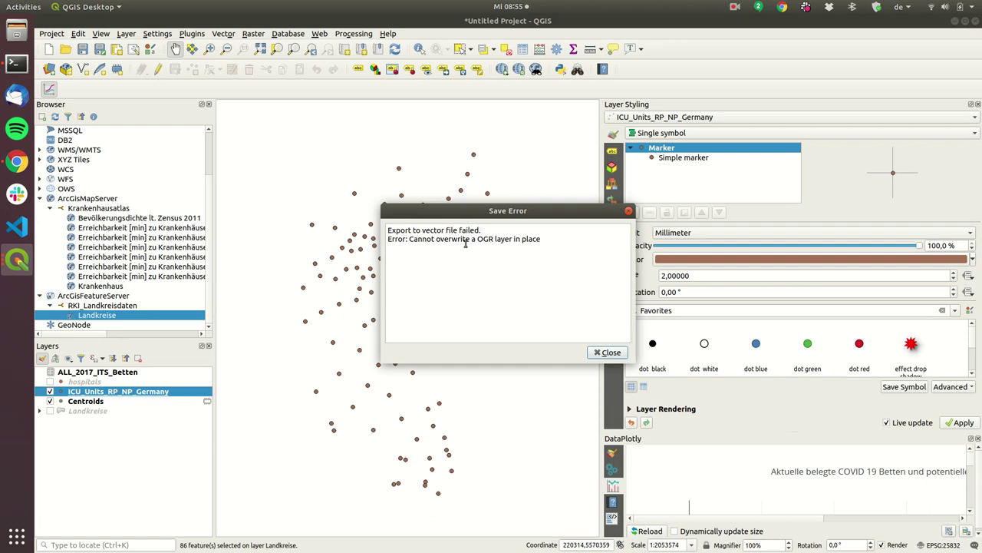
Step: Dismiss the save error and switch from QGIS to the Terminal
left_click(608, 352)
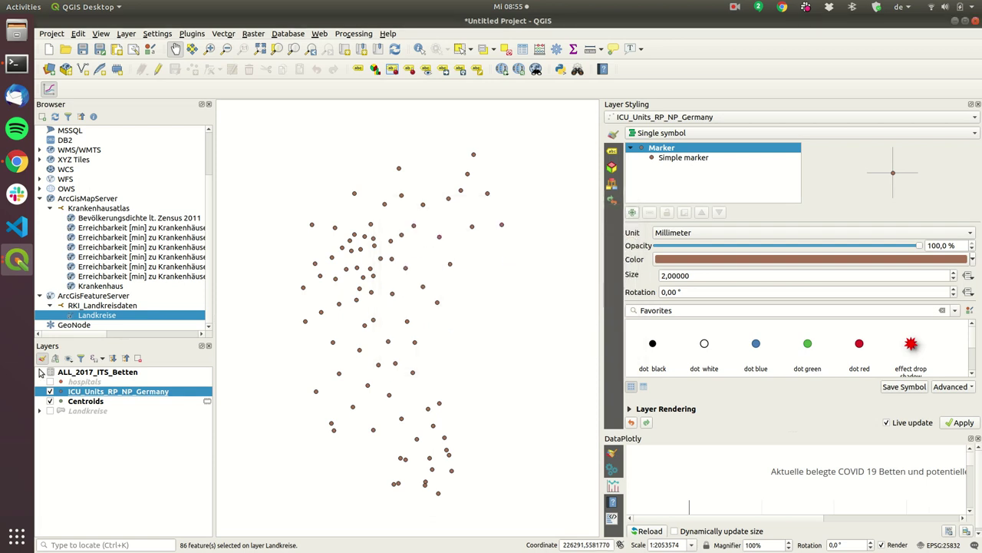
right_click(77, 392)
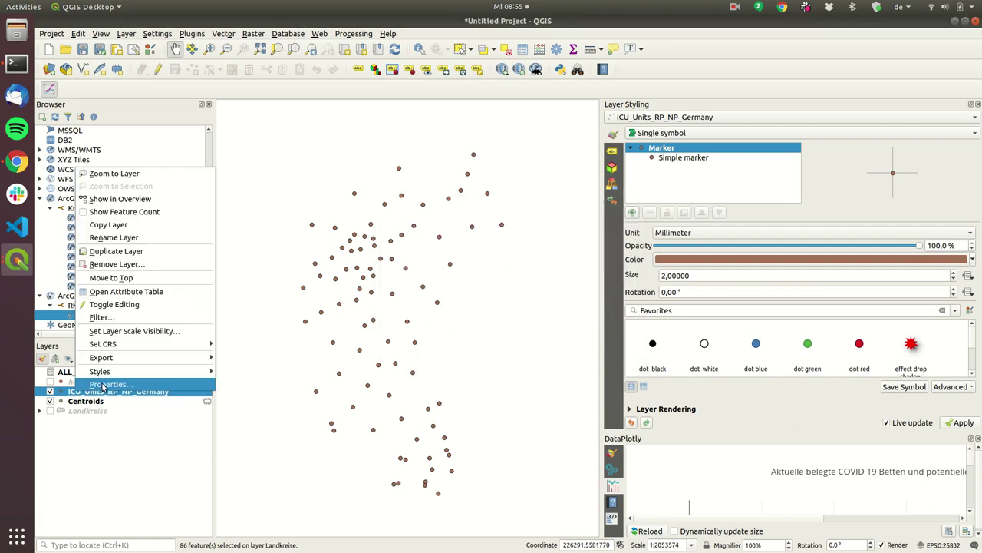
left_click(17, 31)
left_click(17, 31)
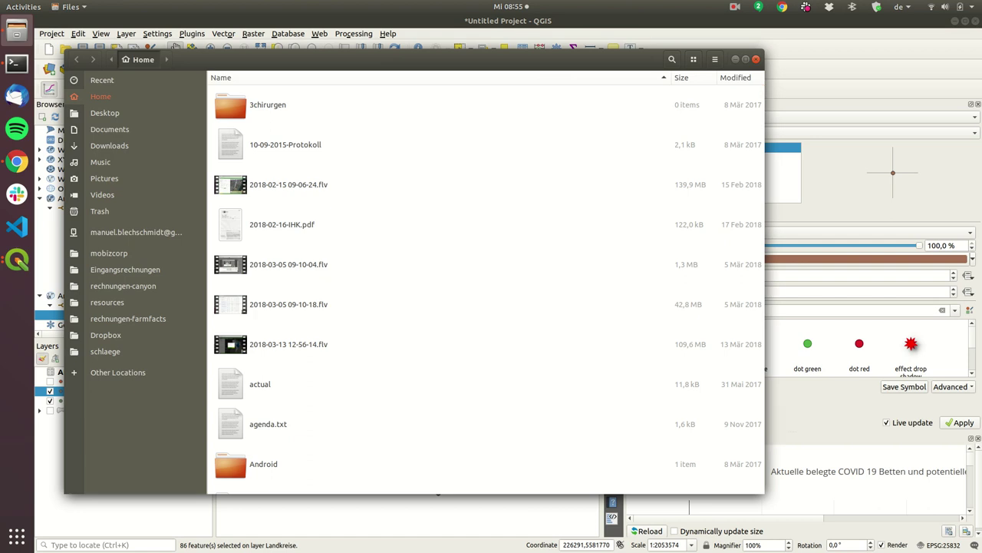
left_click(174, 47)
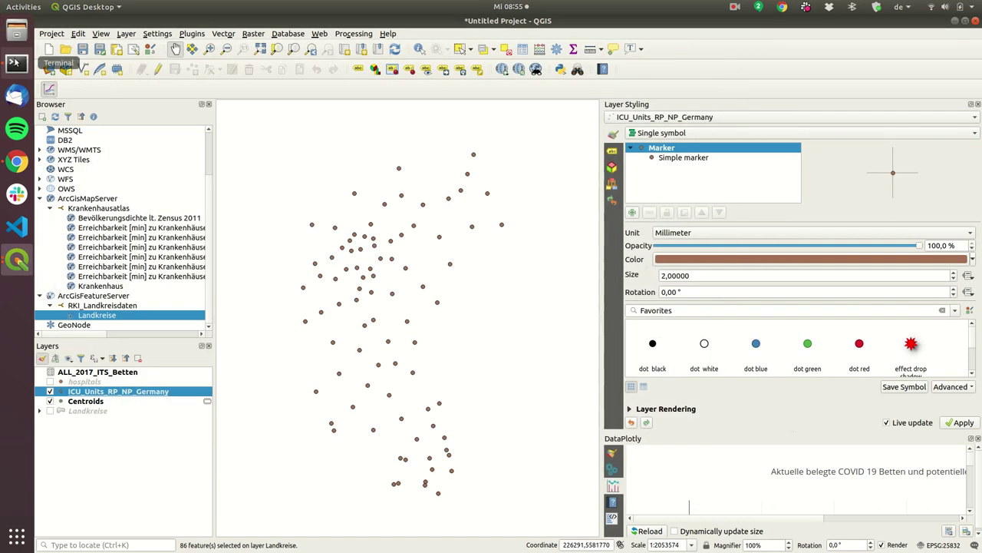
left_click(17, 63)
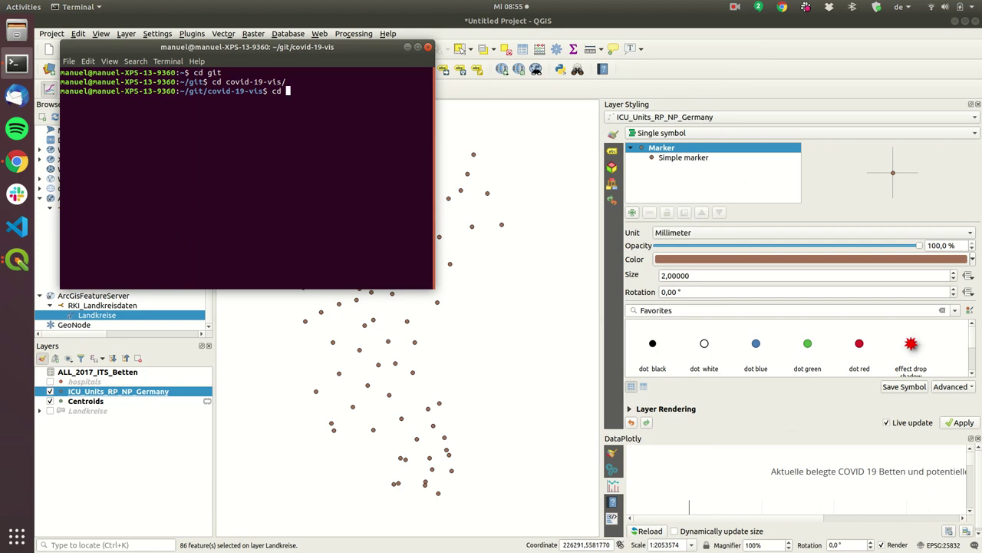
Step: Enter the germany folder of the covid-19-vis project and list its files
type("ge")
key("Return")
type("cd ")
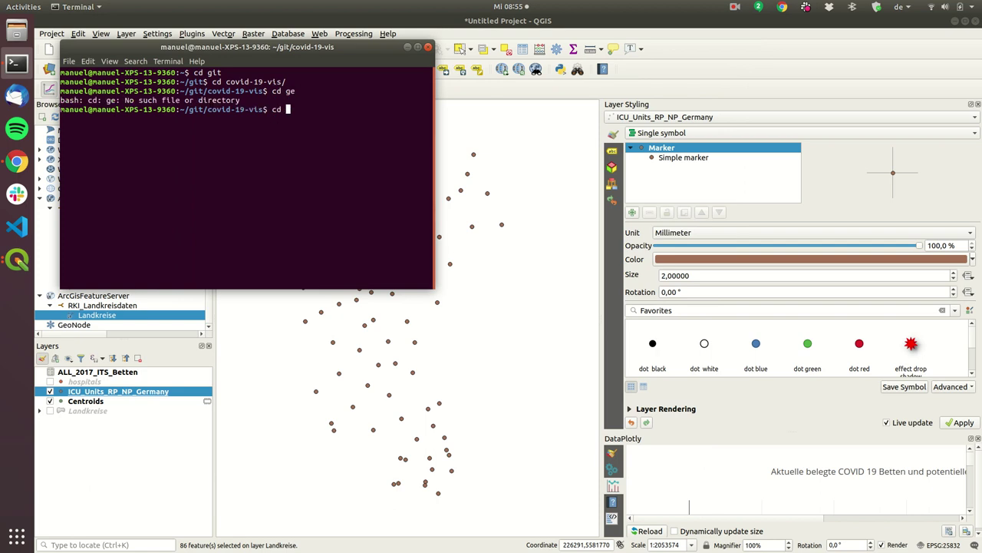
type("g")
key("Tab")
key("Return")
type("ls")
key("Return")
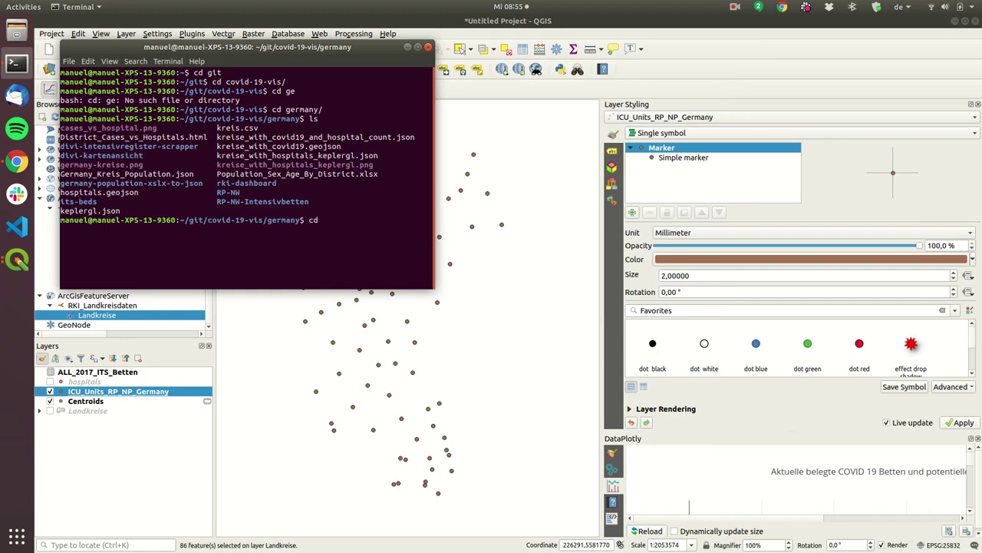
Step: Move into RP-NW, list it, and delete ICU_Units_RP_NP_Germany.geojson
type("cd R")
key("Tab")
key("Return")
type("ls")
key("Return")
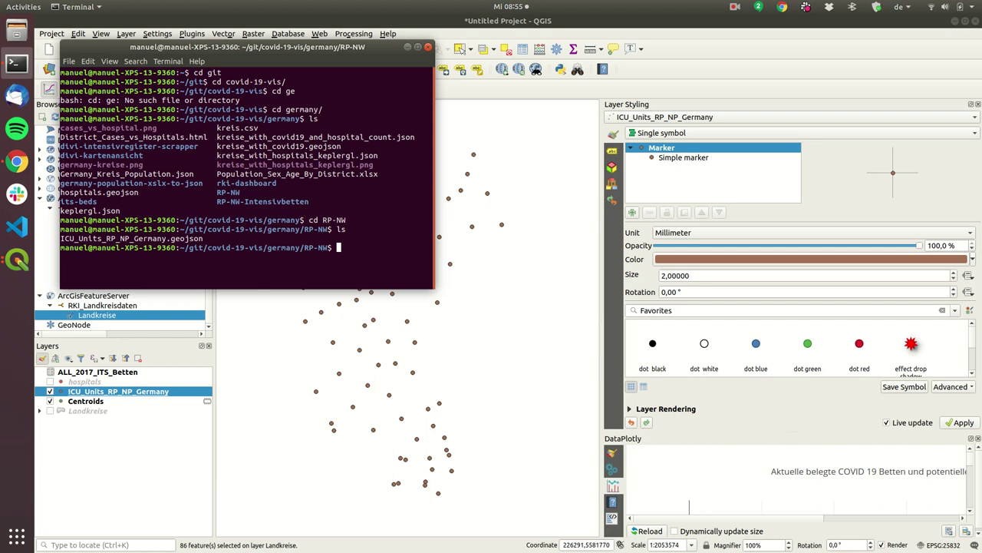
type("rm ICU")
key("Tab")
key("Return")
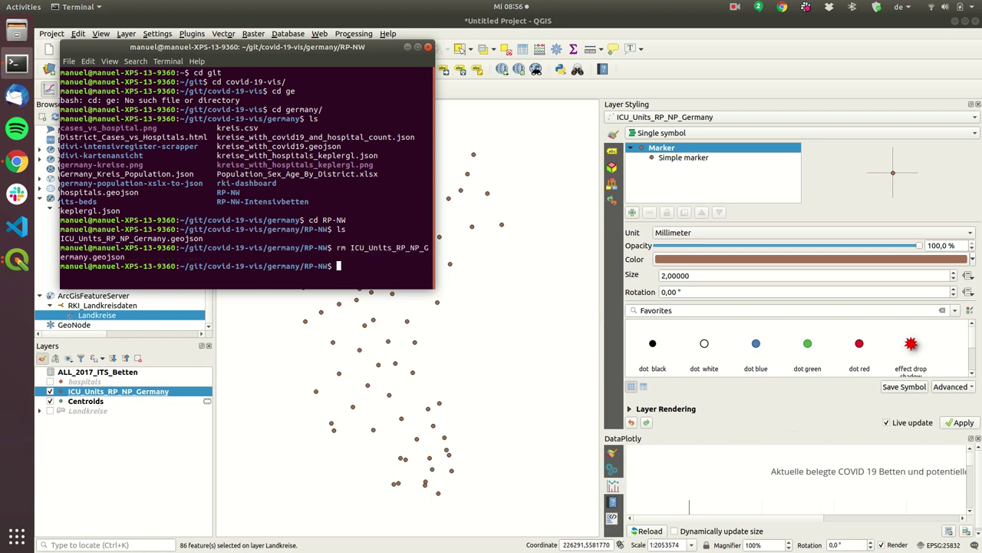
Step: Save the layer's features into RP-NW under the name ICU_Units_COVID_19_On_Districts.json
right_click(132, 391)
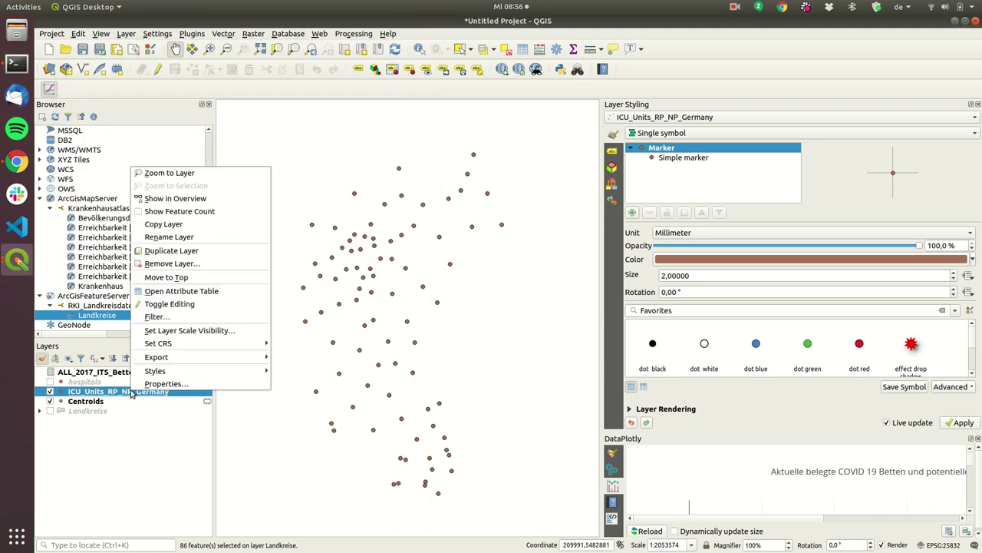
mouse_move(246, 357)
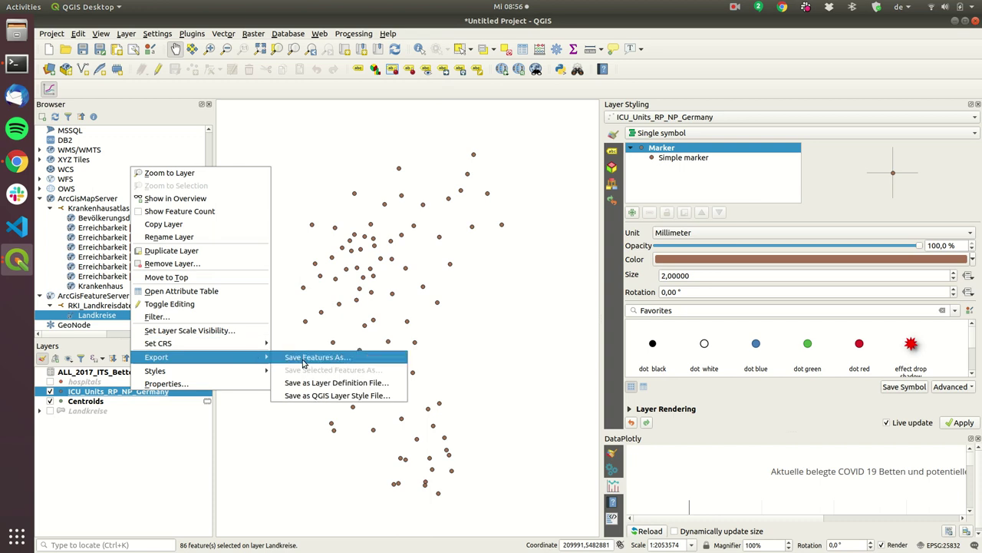
left_click(313, 358)
left_click(645, 159)
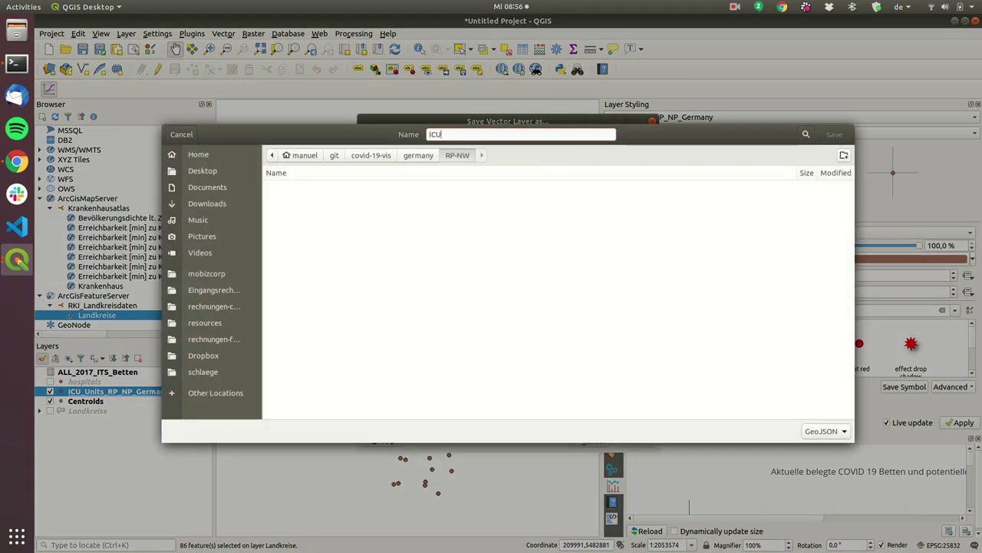
type("ICU_Units_COVID-_On")
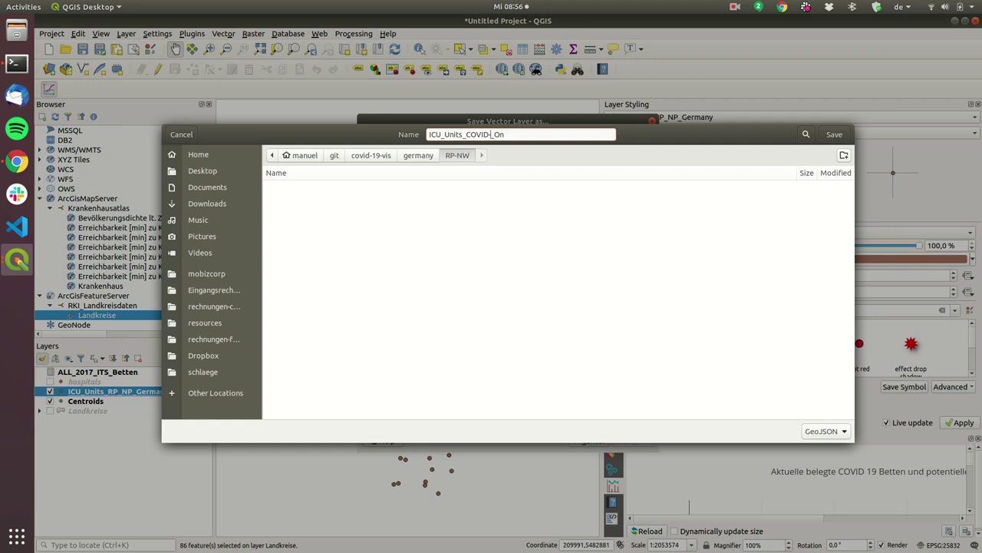
type("19")
key("BackSpace")
type("_")
key("End")
type("jsopn")
key("Return")
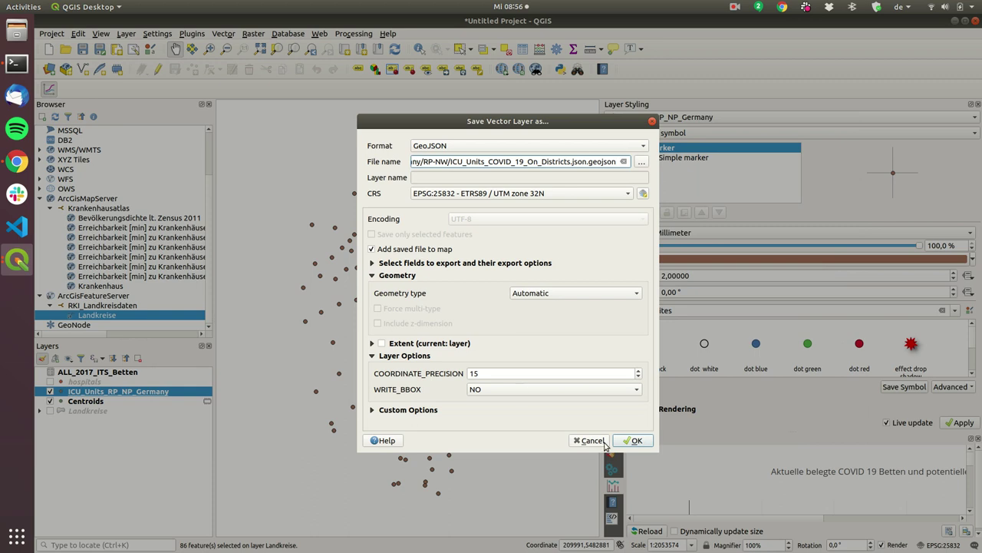
Step: Set the output CRS to WGS 84 (EPSG:4326) and run the export
left_click(461, 195)
left_click(473, 221)
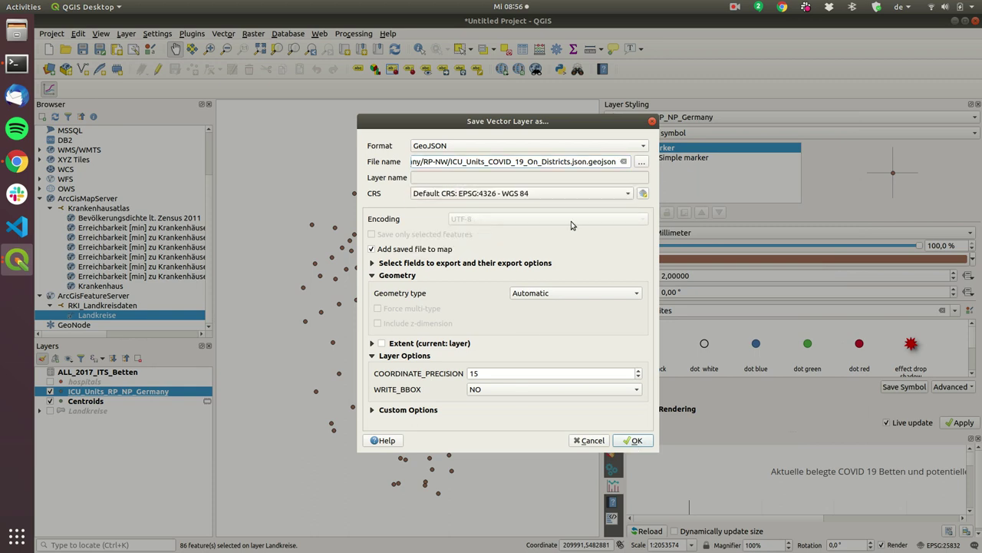
left_click(636, 441)
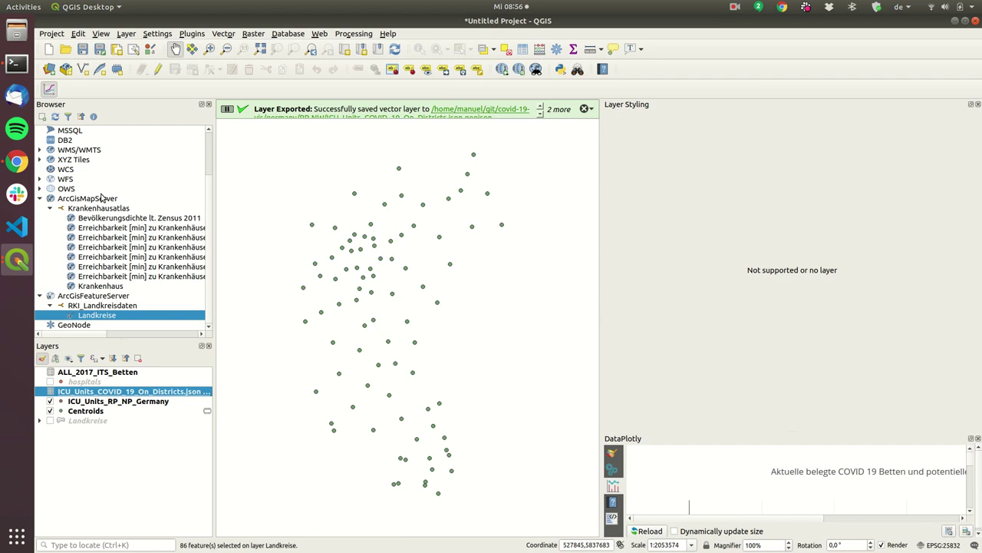
Step: In Terminal, go up two folders to covid-19-vis with cd .. twice
left_click(16, 64)
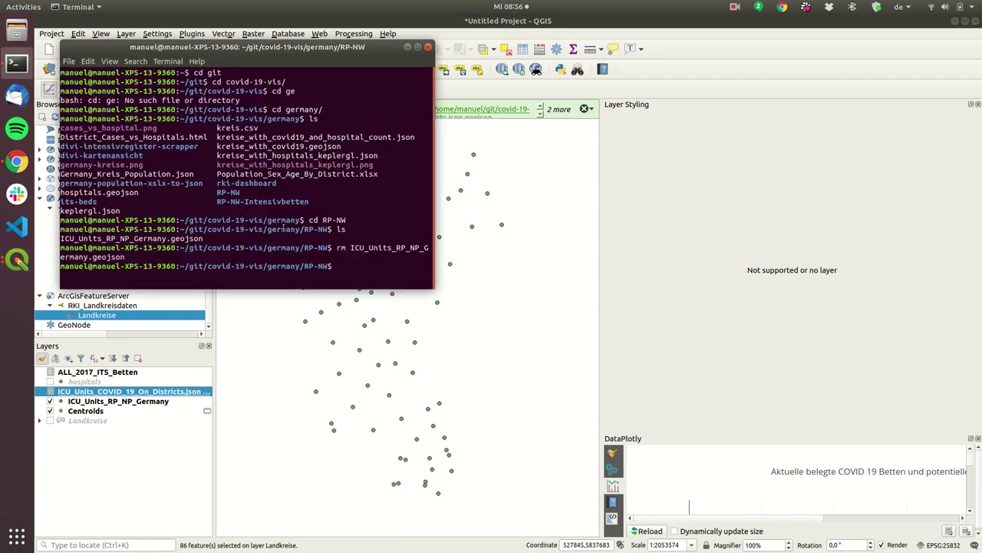
type("cd ..")
key("Return")
type("cd ..")
key("Return")
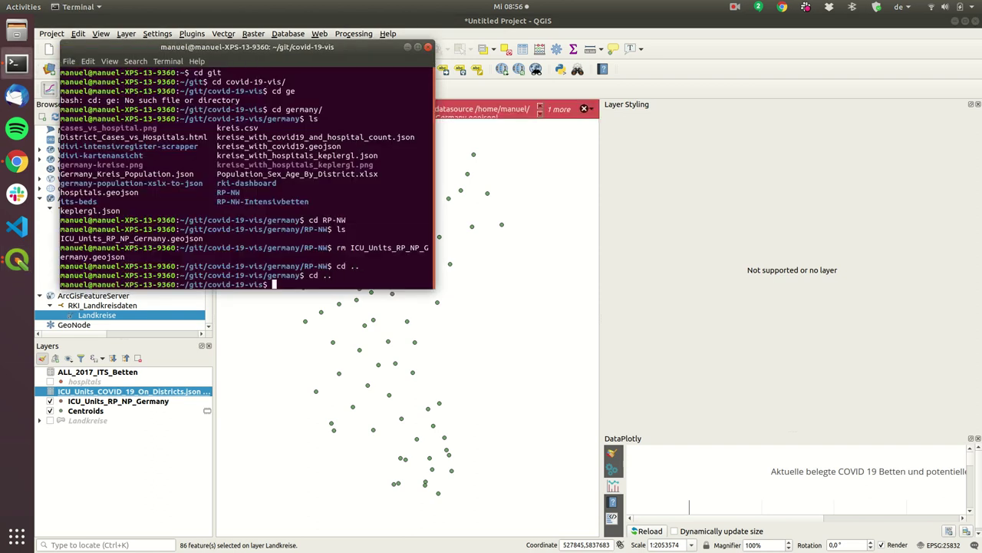
left_click(460, 115)
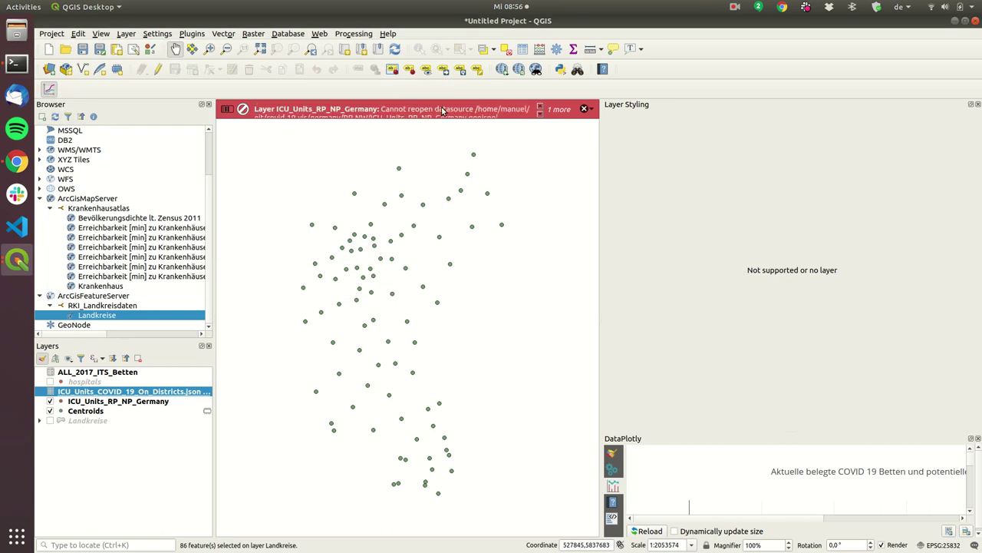
key("alt+Tab")
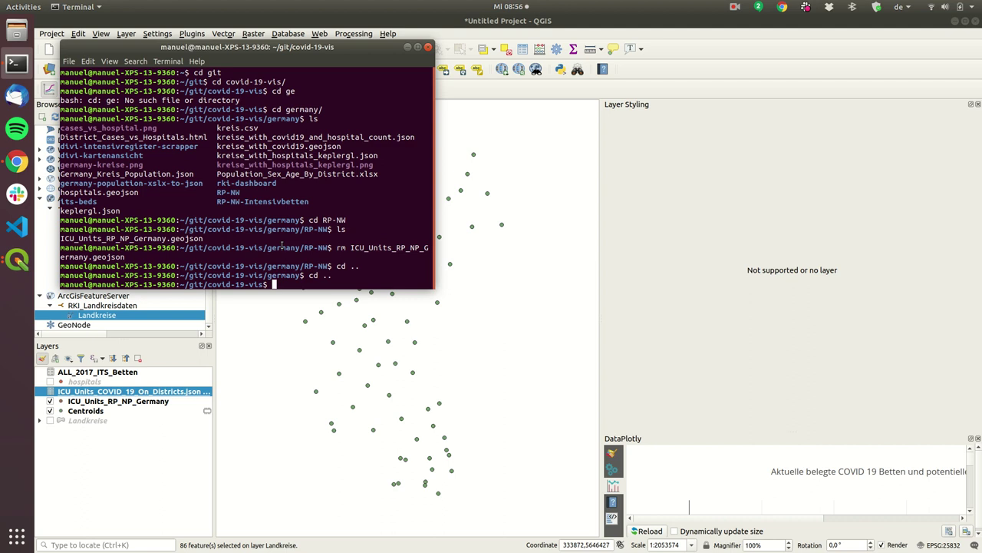
Step: Enter covid19_scenarios and launch VS Code there with code
type("cd c")
key("Tab")
key("Return")
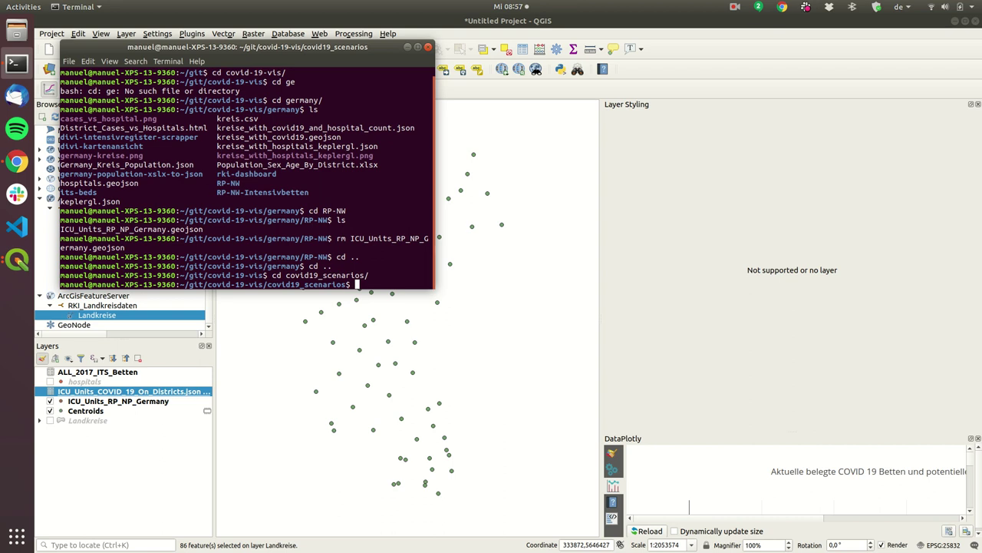
type("code .")
key("Return")
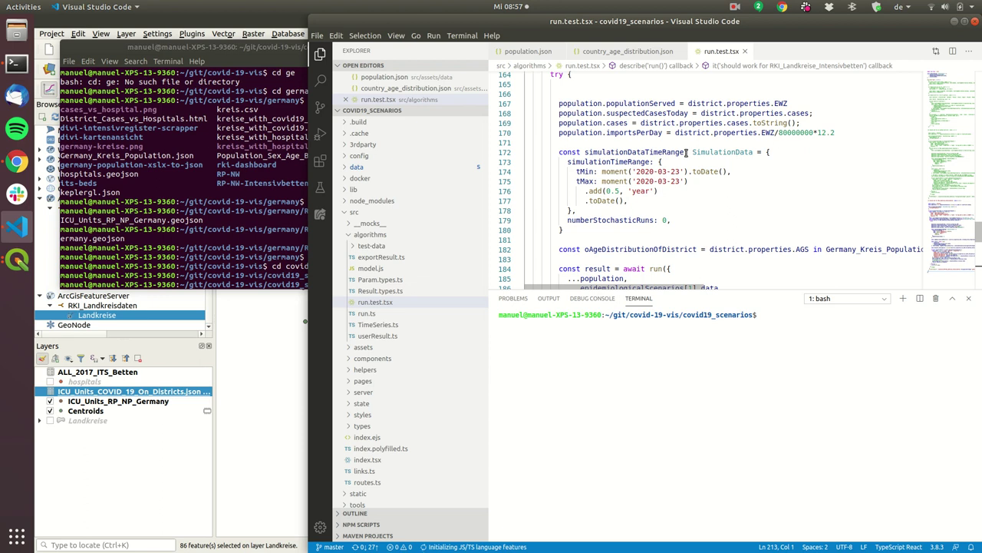
Step: Shrink the terminal panel and scroll to the writeFileSync call on line 211
left_click(734, 160)
scroll(729, 231, "up", 3)
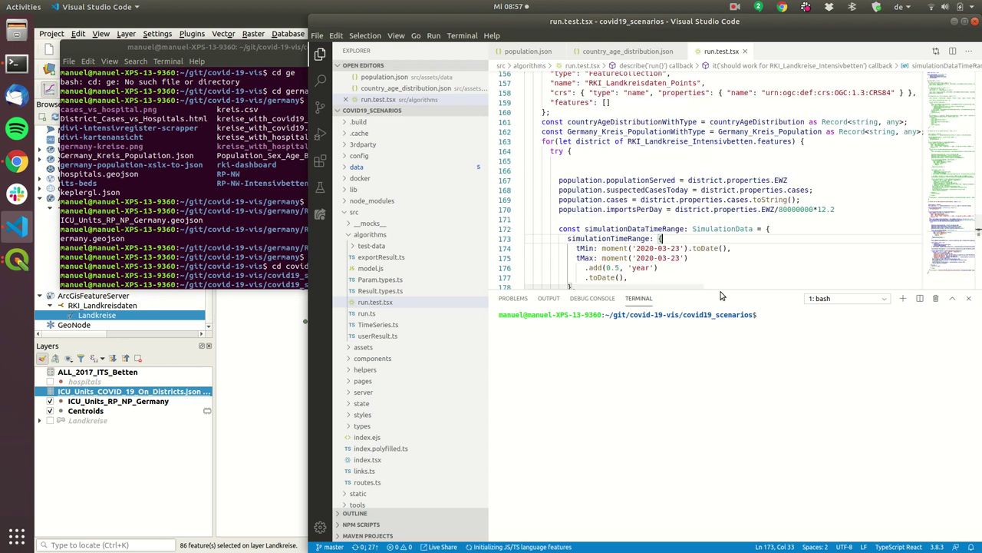
left_click_drag(721, 294, 721, 452)
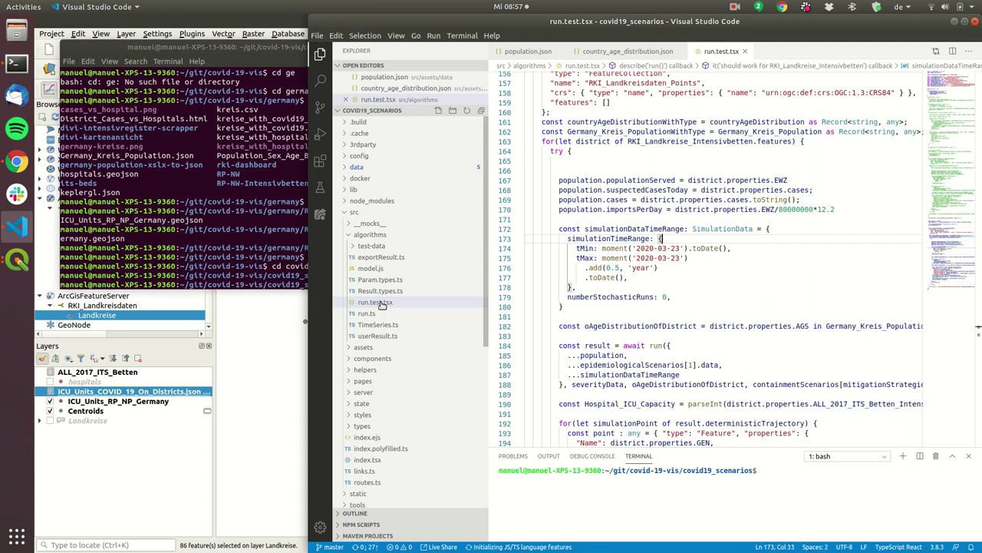
scroll(655, 176, "up", 10)
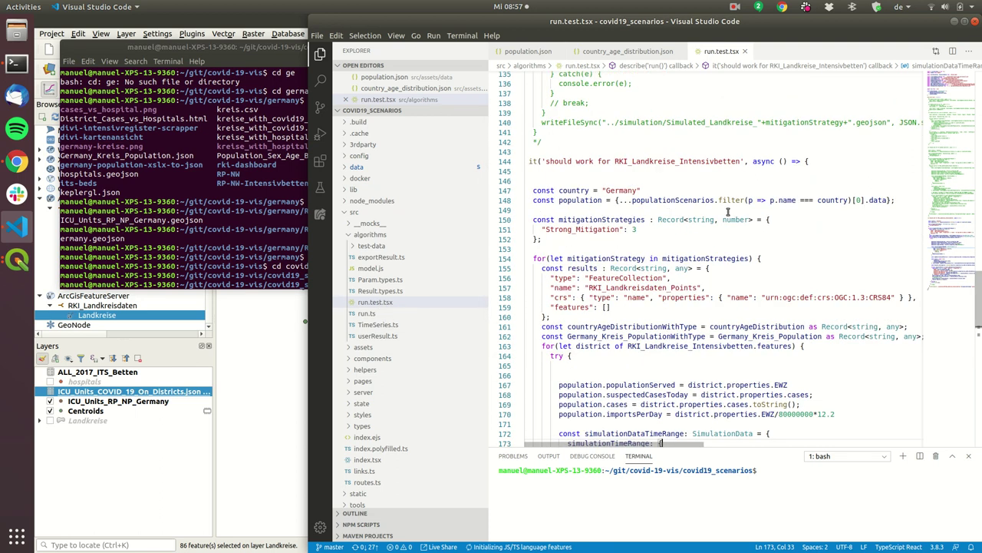
scroll(654, 177, "up", 4)
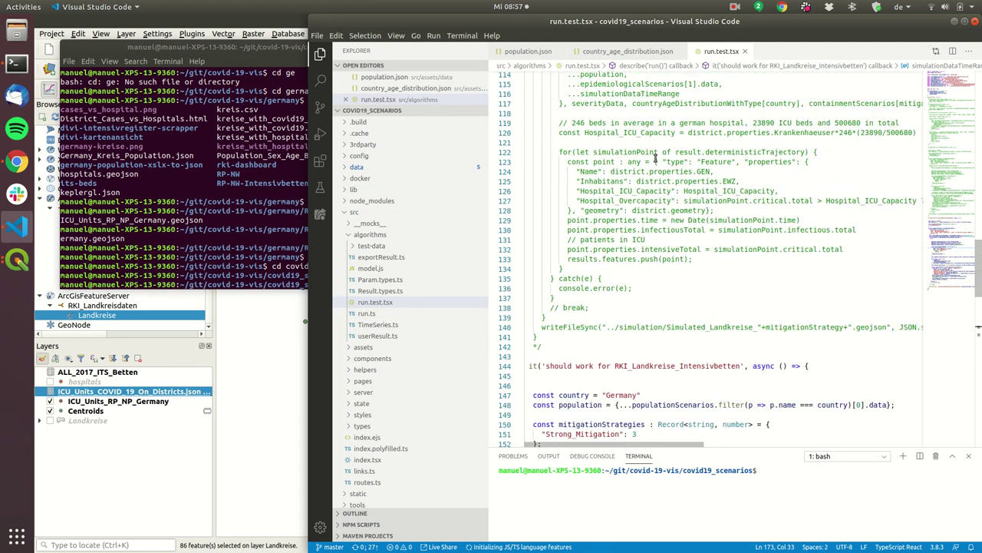
scroll(651, 238, "down", 7)
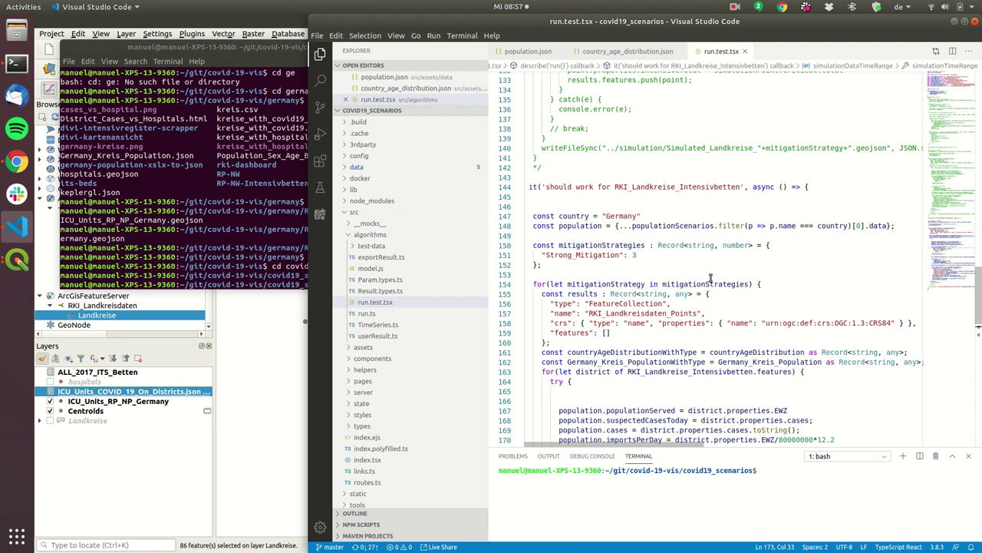
scroll(660, 277, "down", 3)
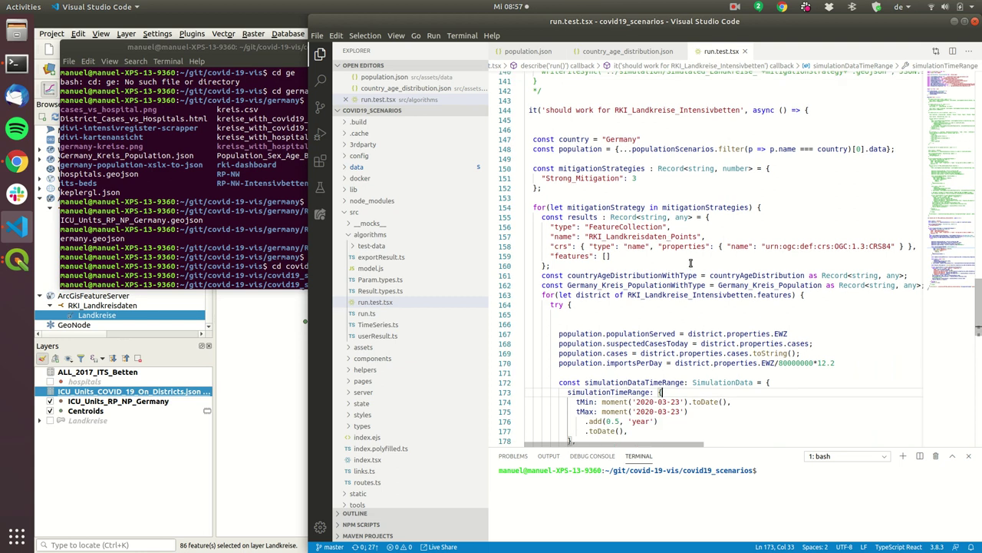
scroll(690, 262, "down", 14)
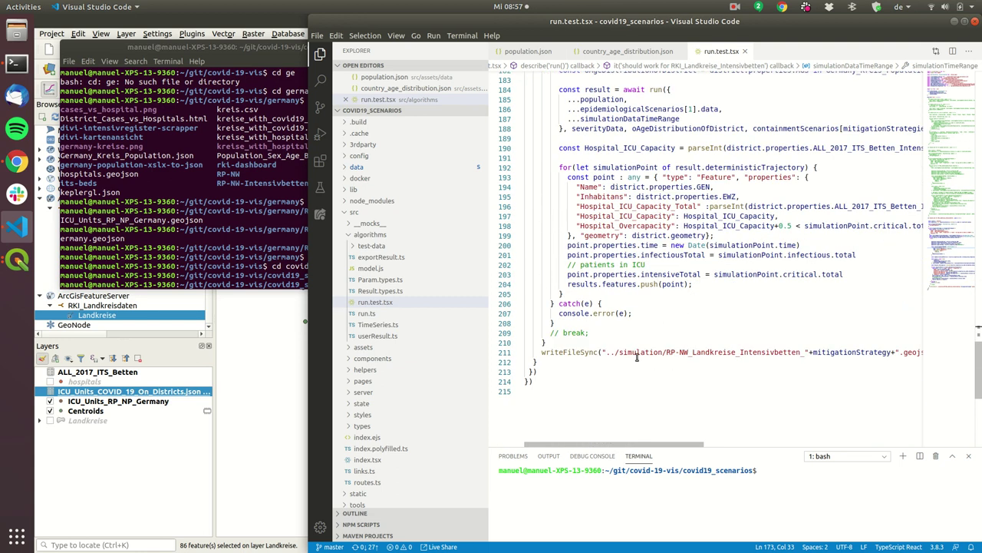
left_click_drag(627, 351, 734, 358)
left_click(734, 358)
scroll(671, 360, "right", 1)
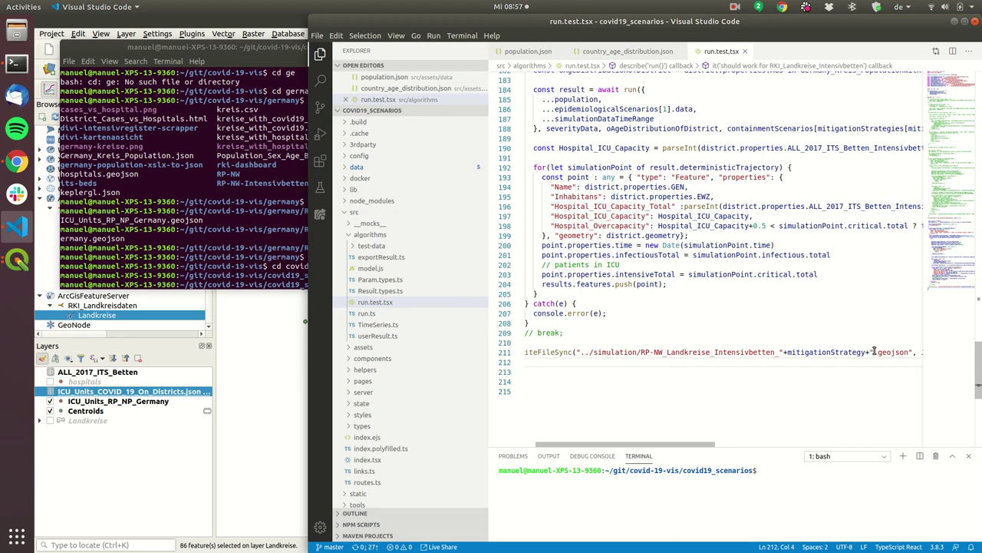
Step: Replace 'Landkreise_Intensivbetten_' in the output path with 'Video_', giving RP-NW_Video_
left_click_drag(581, 352, 777, 353)
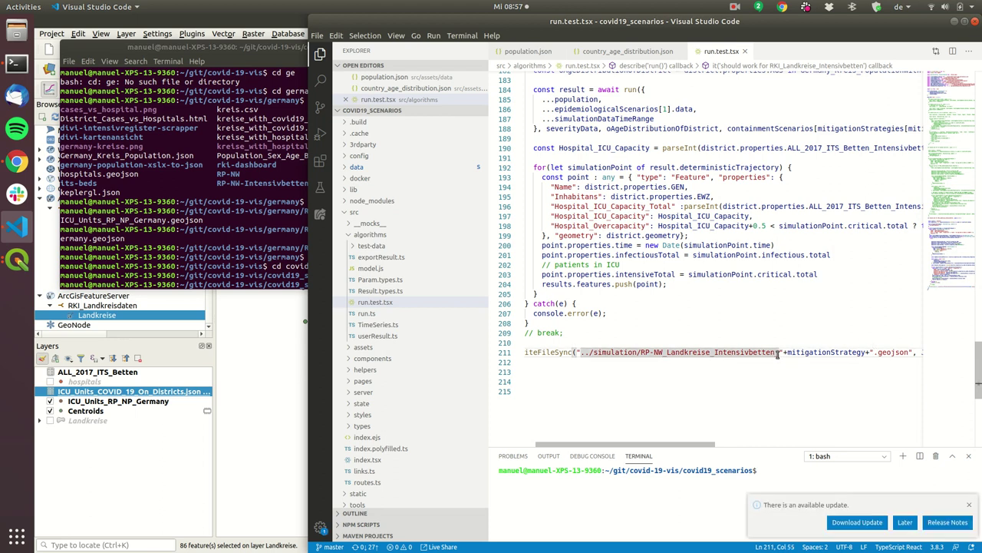
key("Right")
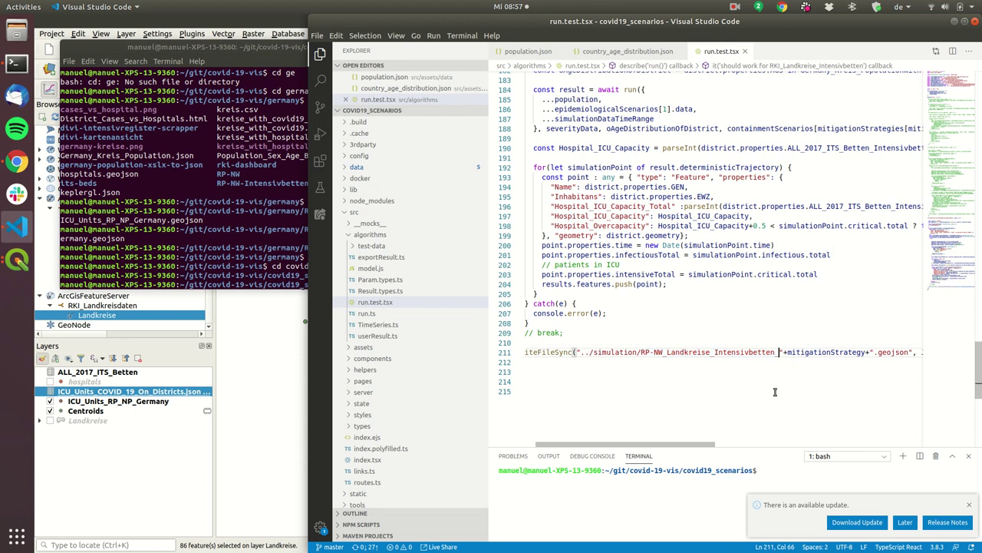
key("shift+Left")
key("shift+Left")
key("shift+Left")
key("shift+Left")
key("shift+Left")
key("shift+Left")
key("shift+Left")
key("shift+Left")
key("shift+Left")
key("shift+Left")
key("shift+Left")
key("shift+Left")
key("shift+Left")
key("shift+Left")
key("shift+Left")
key("shift+Left")
key("shift+Left")
key("shift+Left")
key("shift+Left")
key("shift+Left")
key("shift+Left")
key("shift+Left")
key("shift+Left")
key("shift+Left")
key("shift+Left")
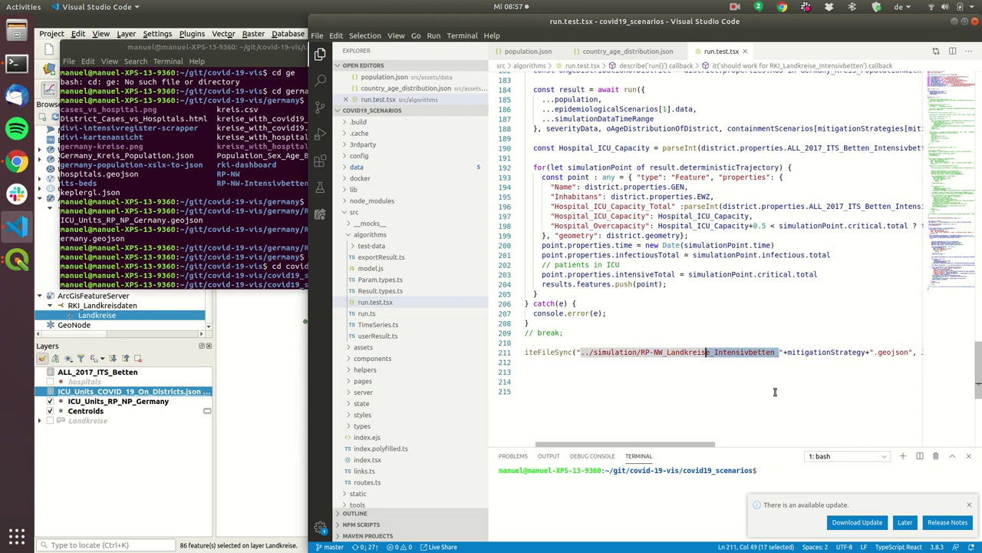
type("Video_")
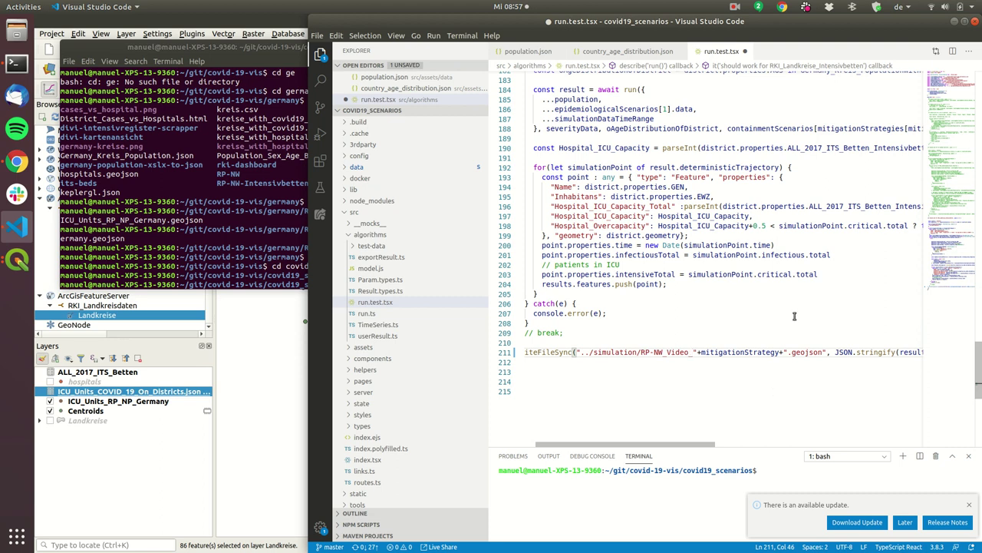
left_click(726, 284)
scroll(591, 300, "up", 6)
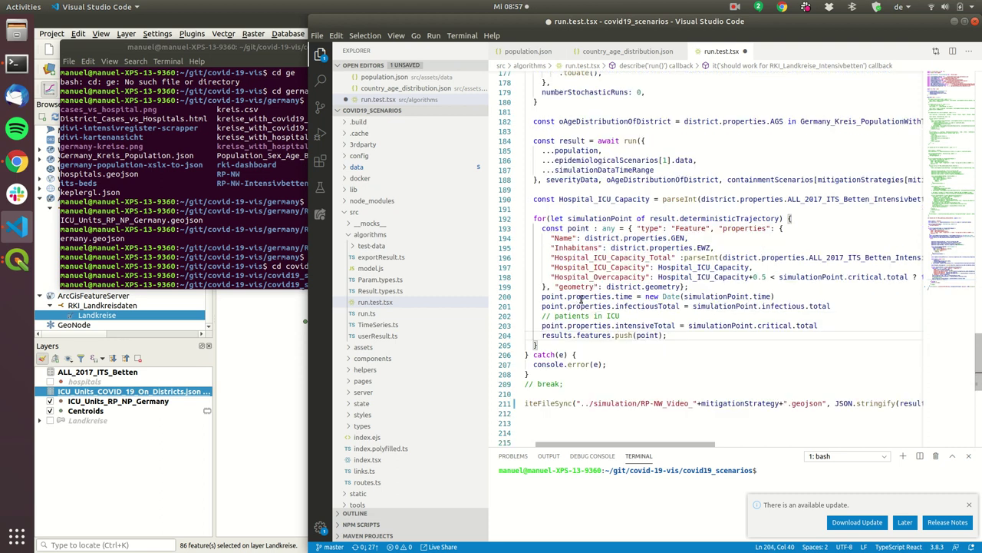
scroll(614, 305, "up", 5)
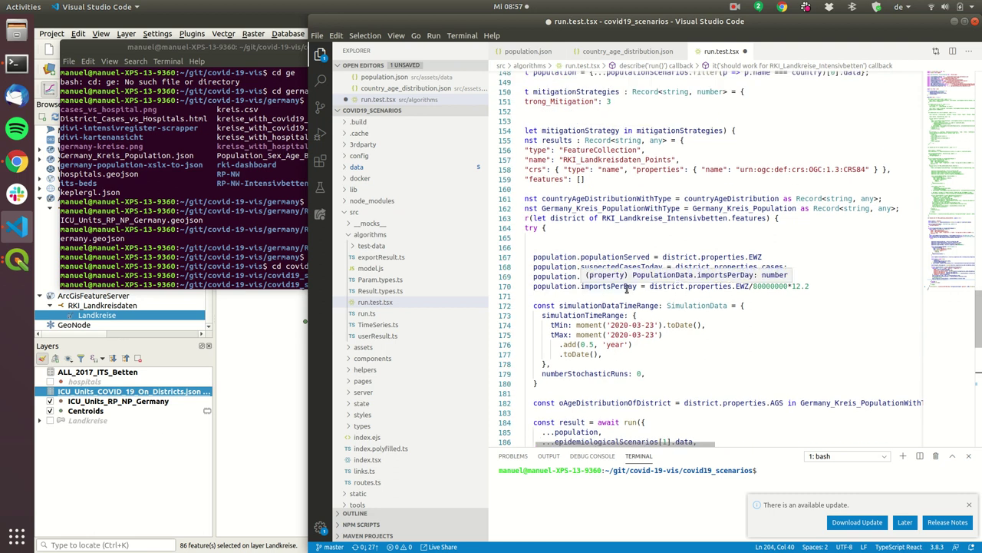
scroll(626, 288, "left", 2)
scroll(637, 284, "up", 3)
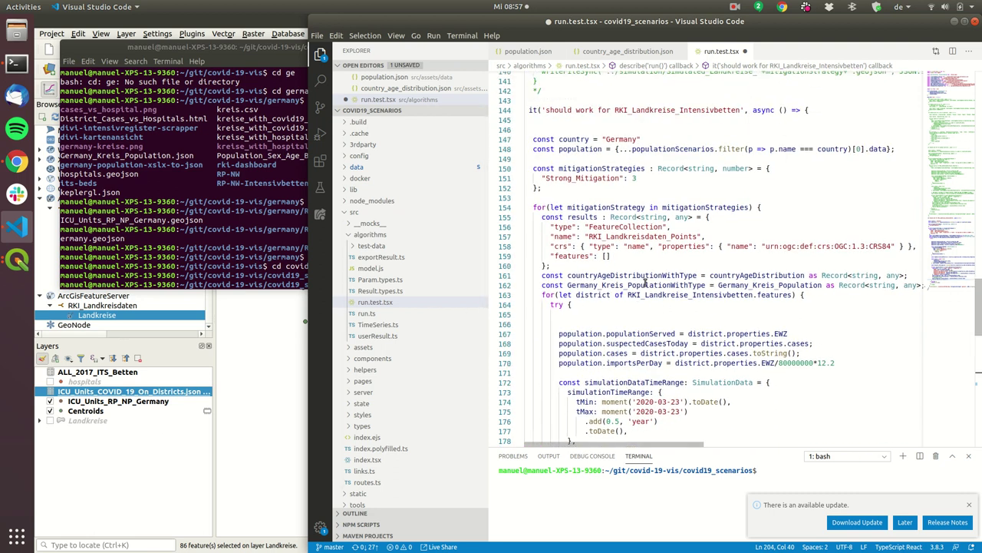
Step: Scroll to the imports, then add and remove an unfinished import line below line 15
scroll(645, 281, "up", 1)
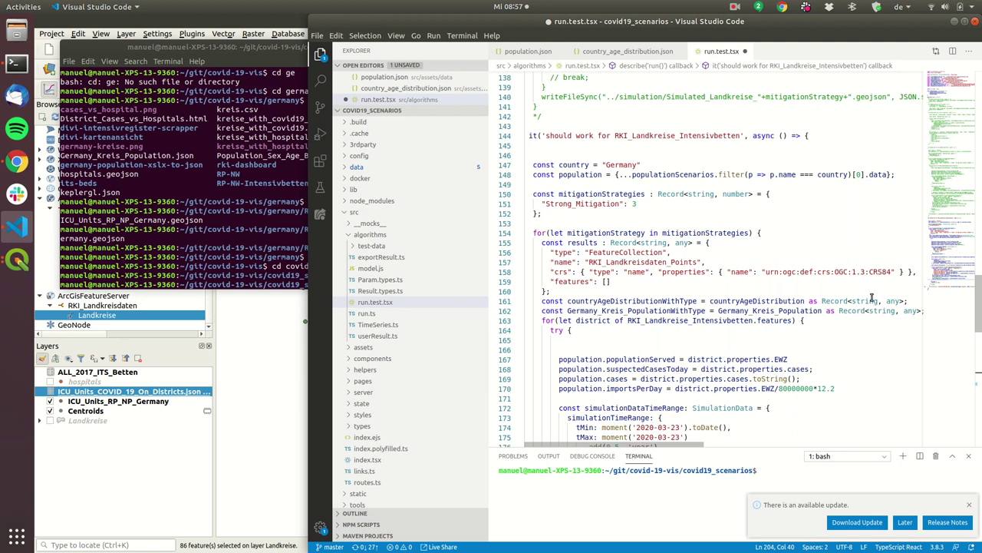
scroll(871, 285, "up", 20)
scroll(871, 285, "up", 20)
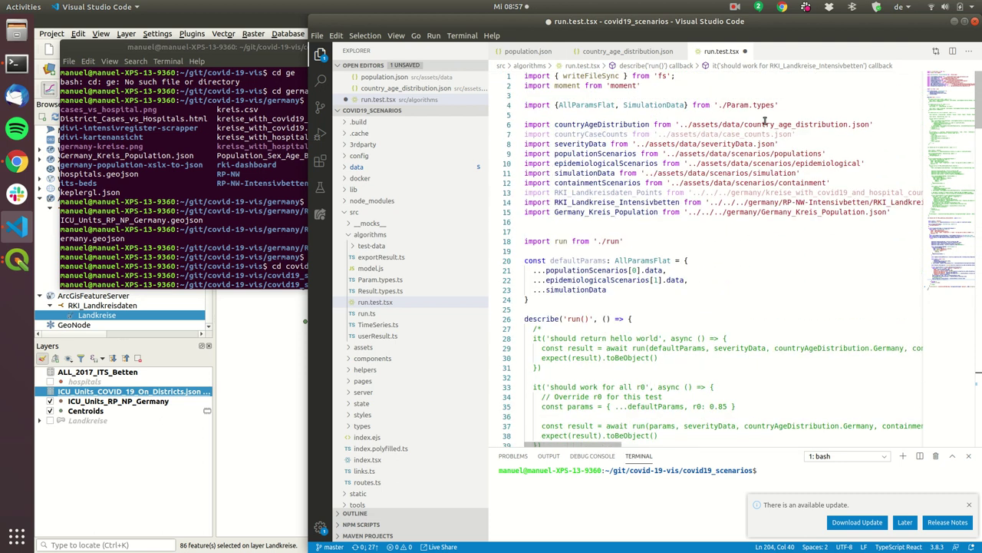
scroll(803, 257, "right", 2)
left_click(838, 212)
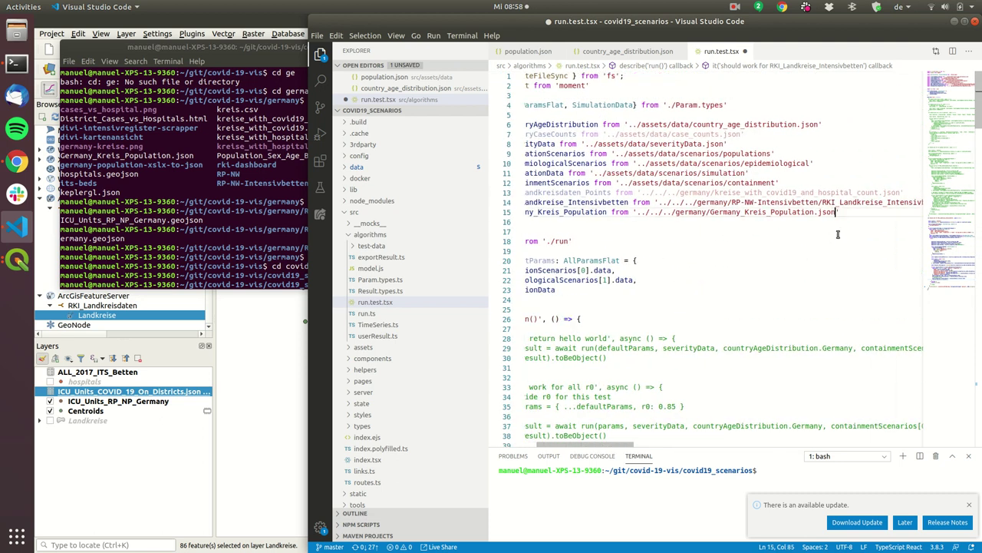
key("Return")
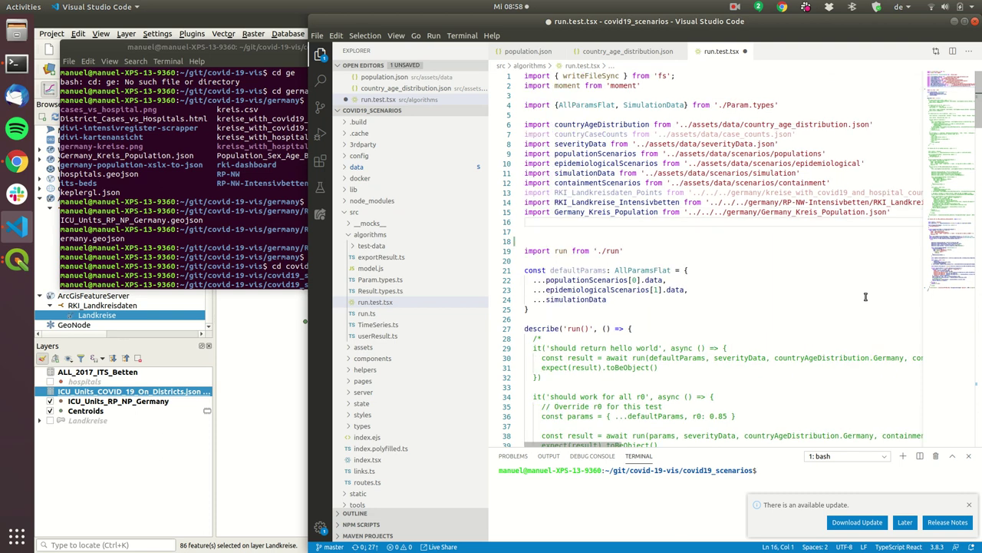
type("import")
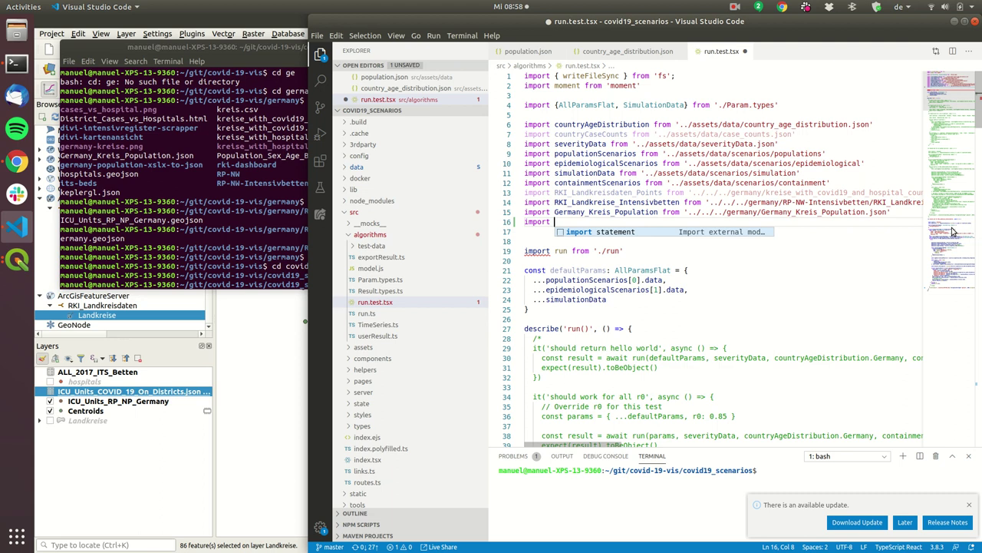
left_click_drag(894, 213, 552, 216)
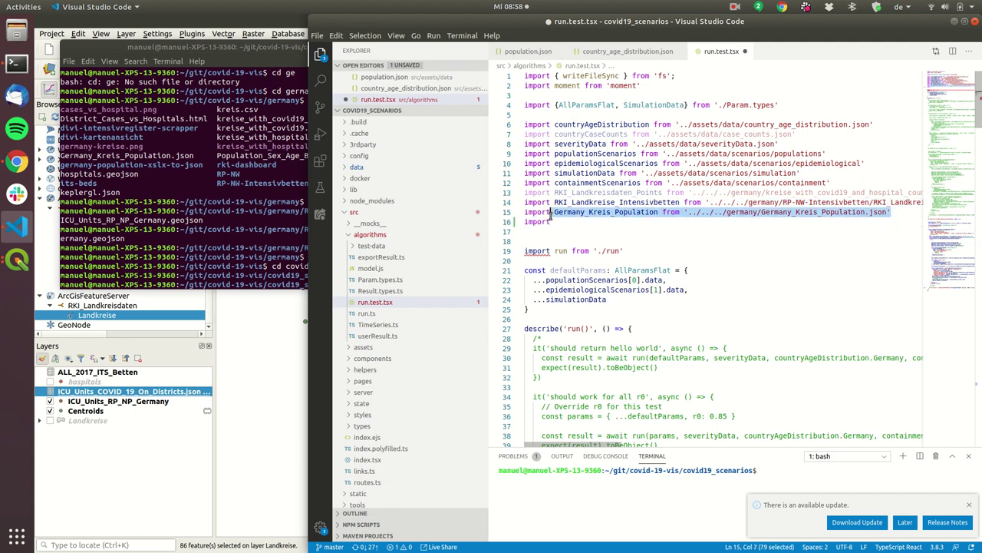
left_click(570, 223)
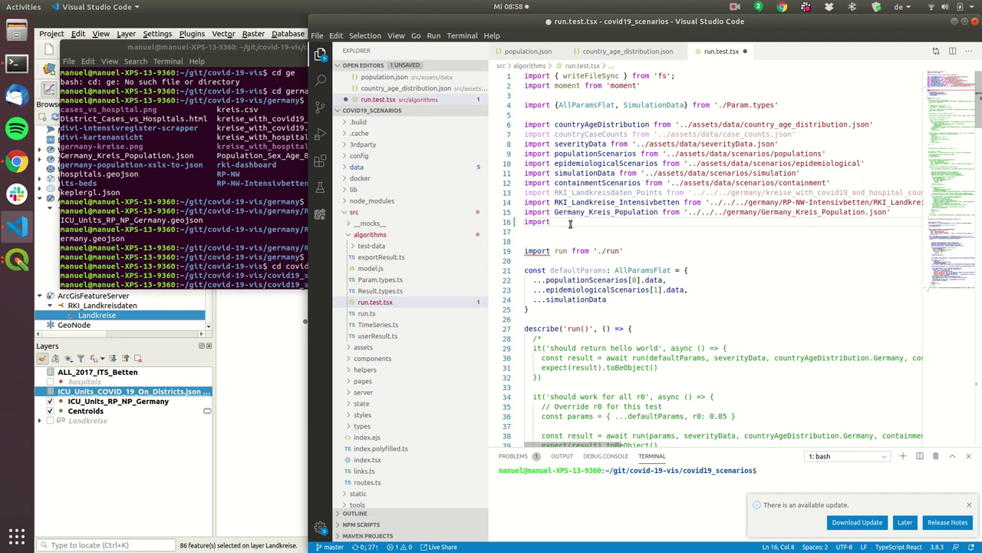
key("BackSpace")
key("BackSpace")
key("BackSpace")
key("BackSpace")
key("BackSpace")
key("BackSpace")
key("BackSpace")
key("BackSpace")
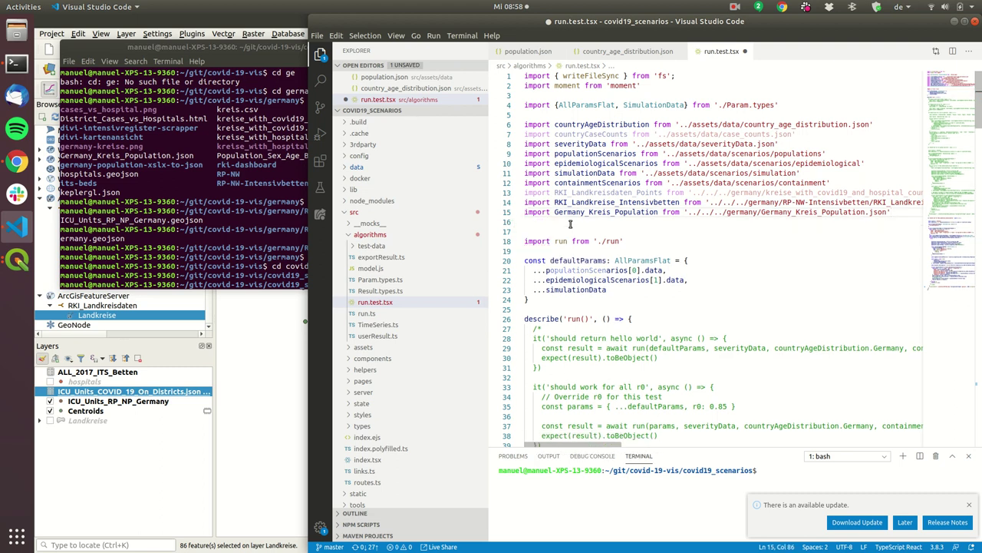
Step: Replace Germany_Kreis_Population.json on line 15 with the RP-NW/ folder via path completion
left_click(580, 212)
left_click(890, 208)
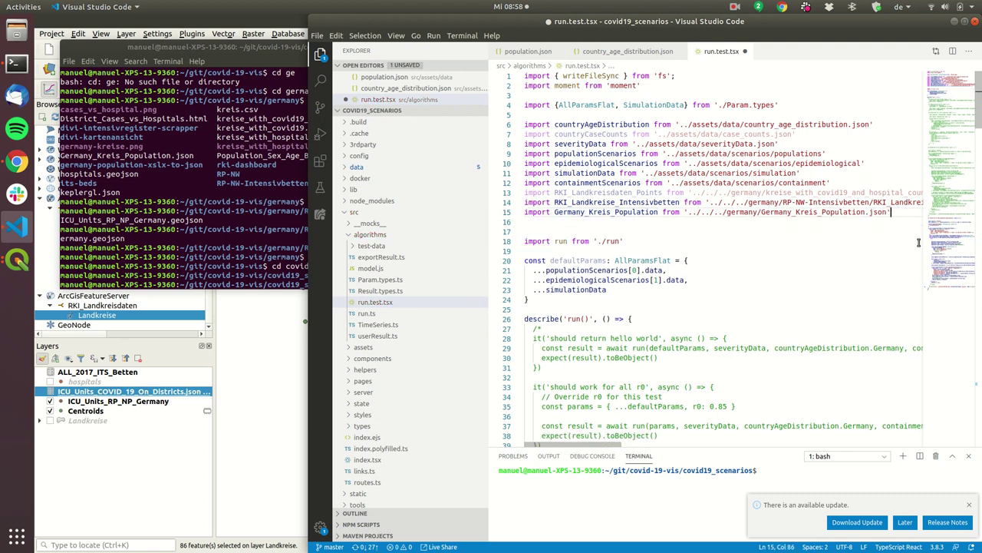
key("ctrl+shift+Left")
key("ctrl+shift+Left")
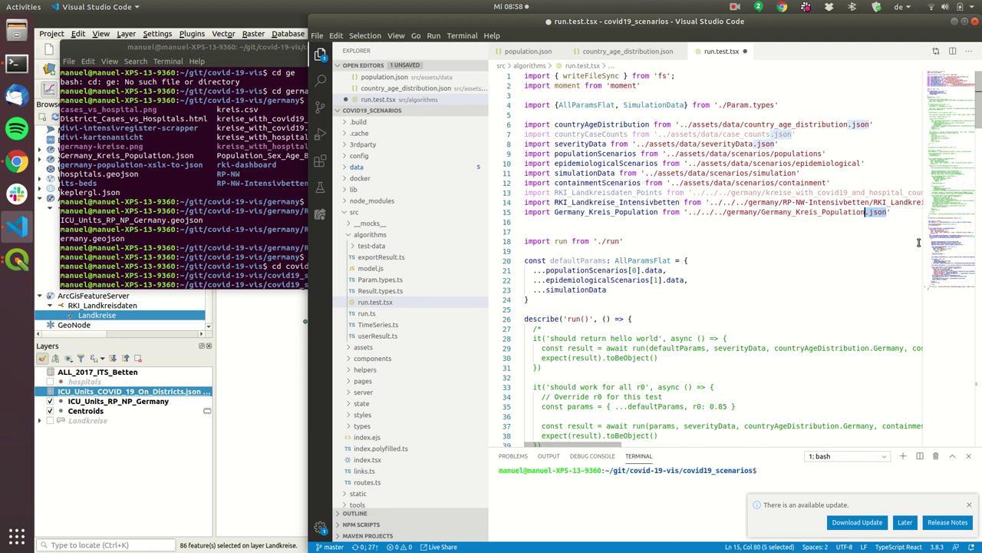
key("BackSpace")
key("ctrl+space")
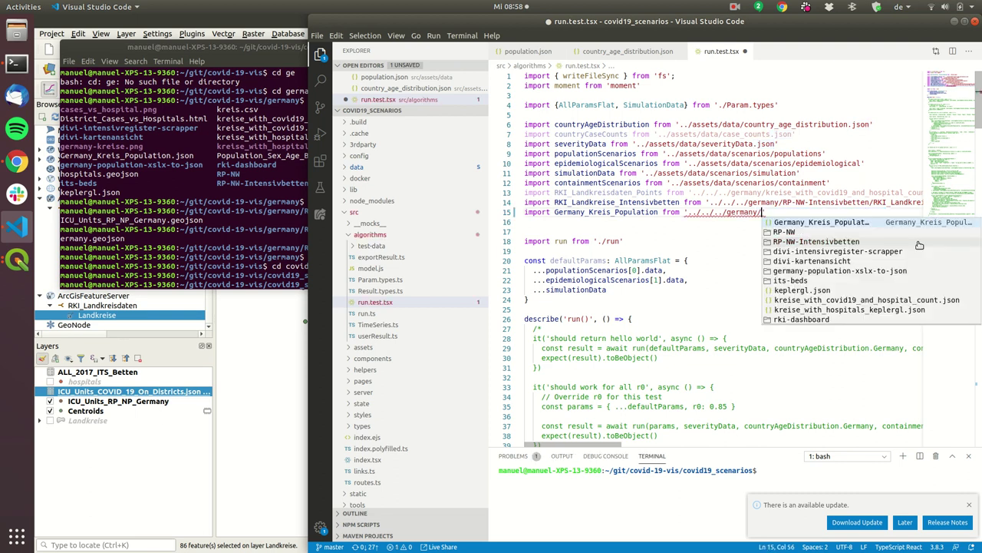
left_click(787, 231)
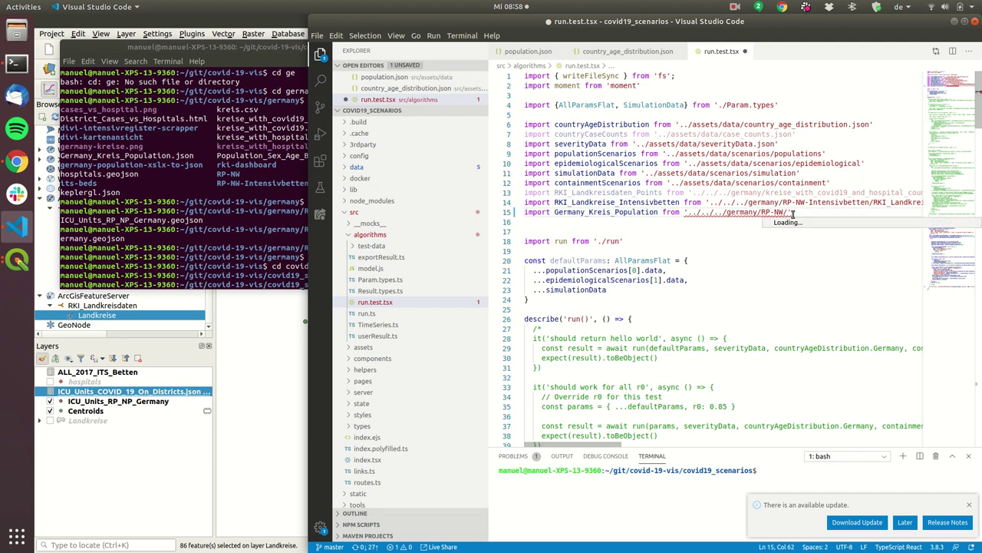
key("ctrl+space")
scroll(851, 278, "down", 8)
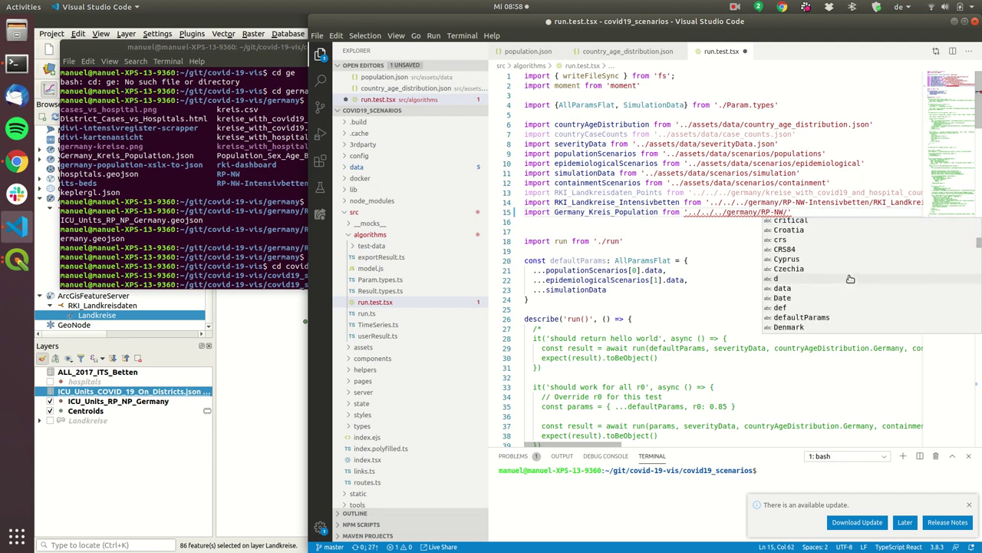
Step: In Terminal, go up a folder, enter germany/RP-NW and list its files
left_click(298, 253)
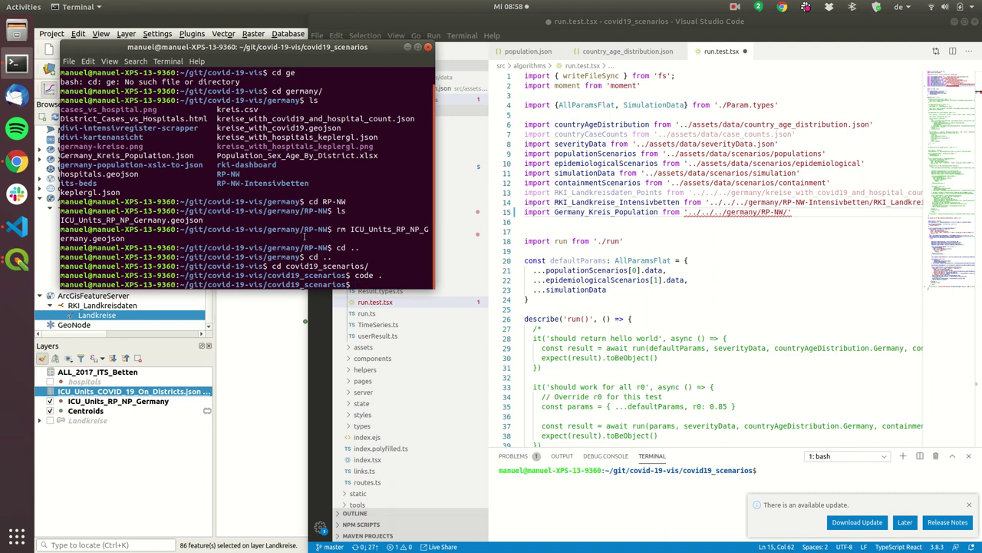
type("cd ..")
key("Return")
type("cd ")
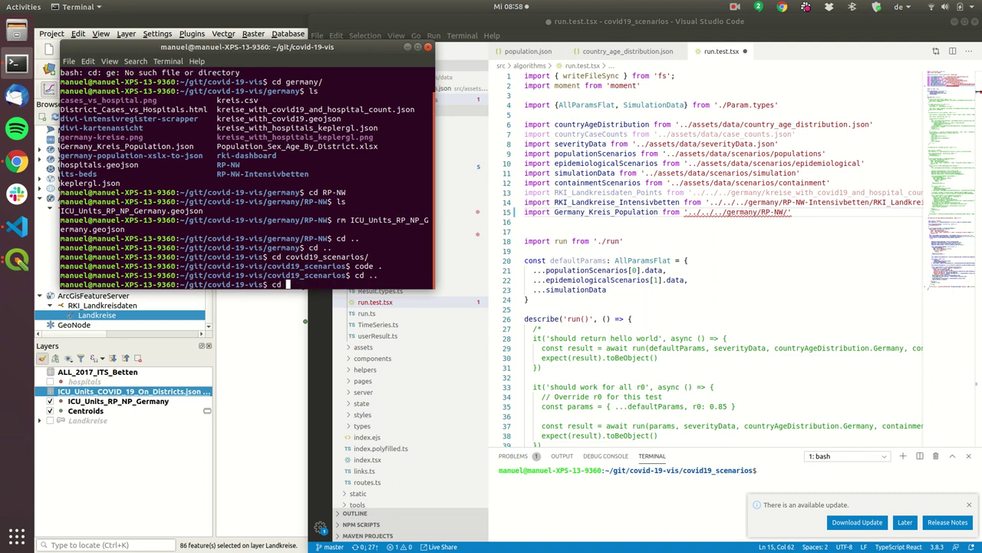
type("germany/RP-NW")
key("Return")
type("ls")
key("Return")
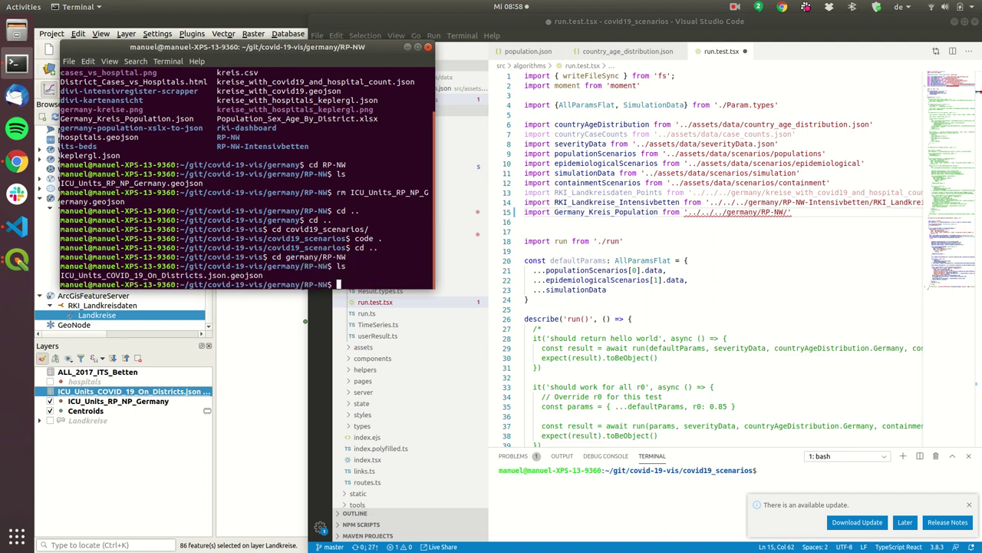
Step: Rename the export to ICU_Units_COVID_19_On_Districts.json, then paste the FeatureServer URL into line 15
type("mv")
left_click_drag(264, 275, 60, 274)
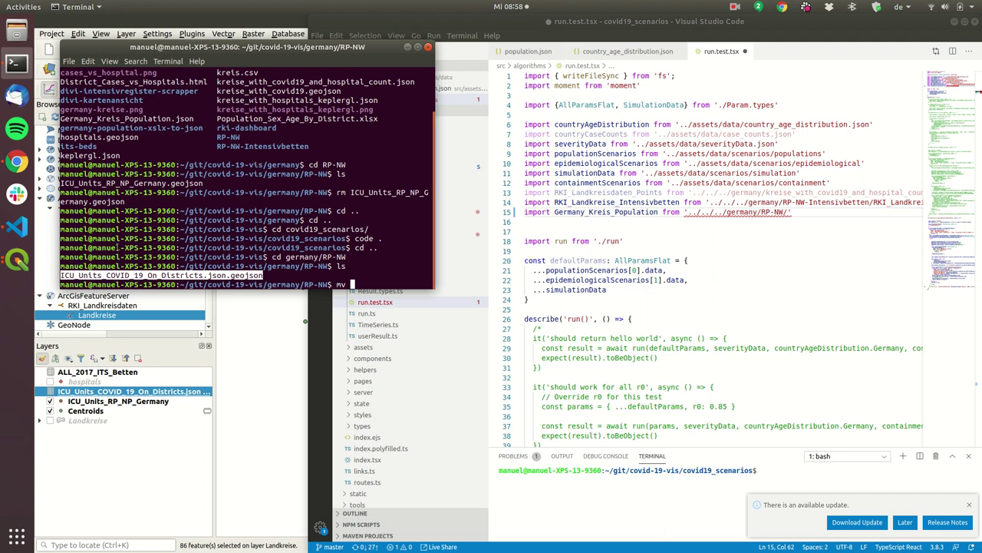
middle_click(59, 275)
middle_click(60, 275)
key("BackSpace")
key("BackSpace")
key("BackSpace")
key("BackSpace")
key("BackSpace")
key("BackSpace")
key("BackSpace")
key("BackSpace")
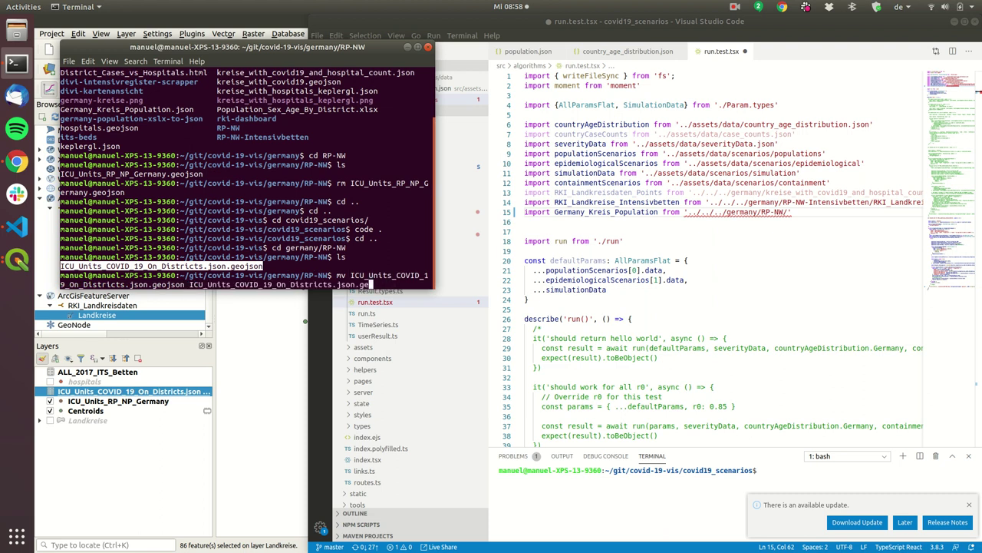
key("Return")
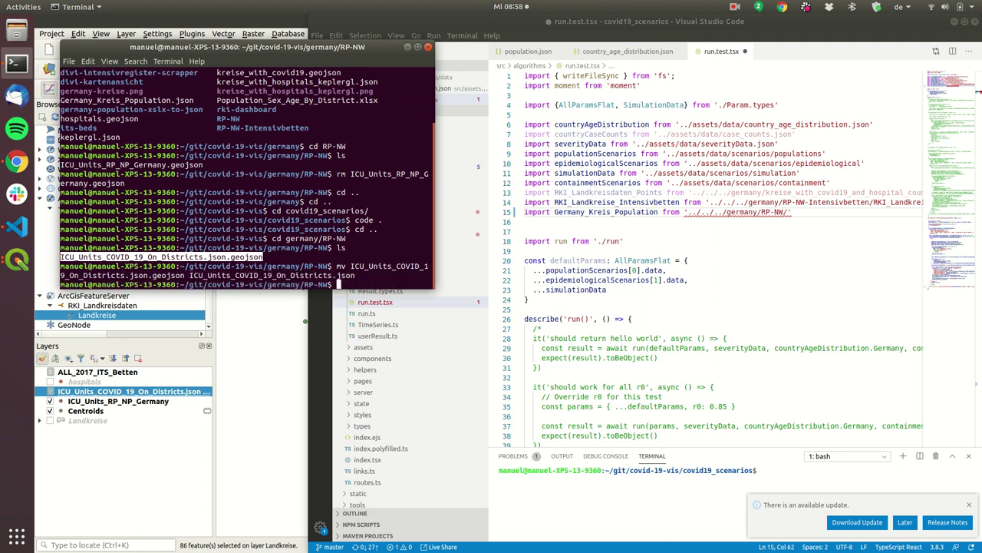
left_click(809, 214)
type("https://services7.arcgis.com/mOBPykOjAyBO2ZKk/arcgis/rest/services/RKI_Landkreisdaten/FeatureServer/")
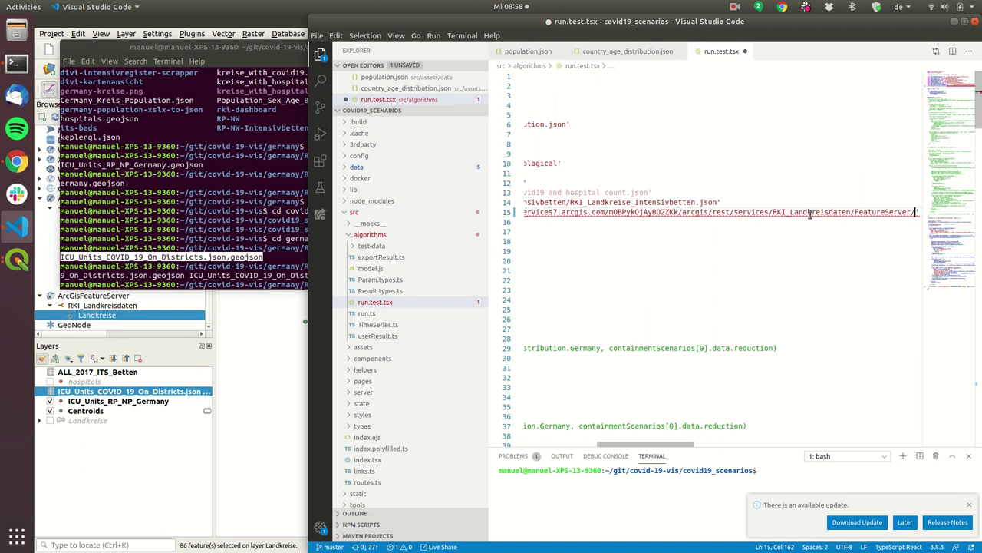
Step: Replace the pasted URL on line 15 with the ICU_Units_COVID_19_On_Districts.json import path
key("ctrl+z")
left_click(298, 284)
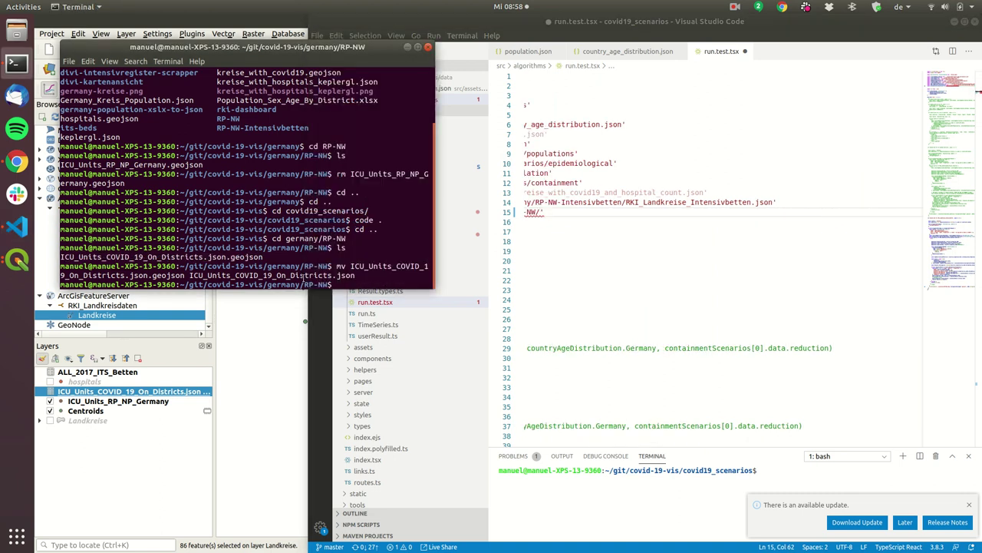
double_click(304, 275)
right_click(303, 276)
left_click(311, 280)
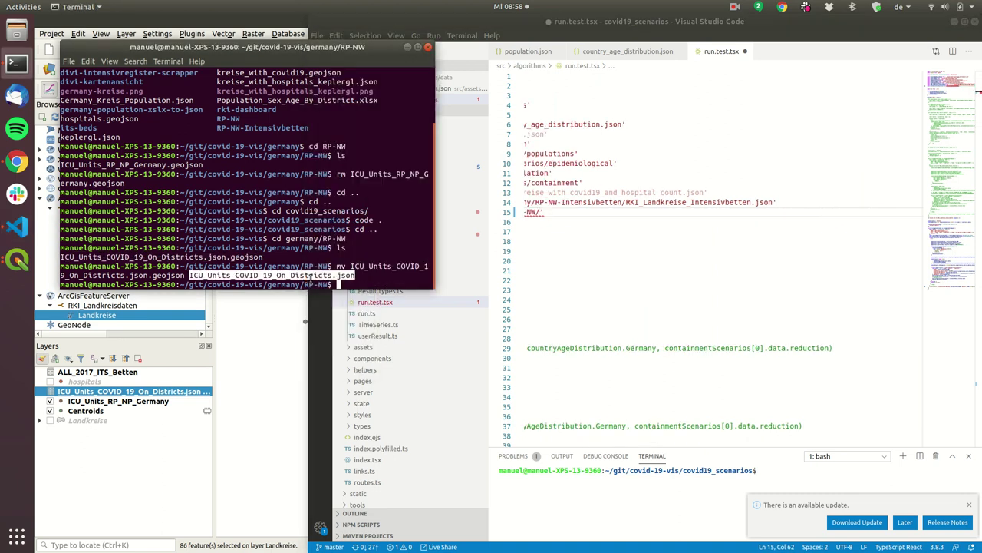
left_click(617, 242)
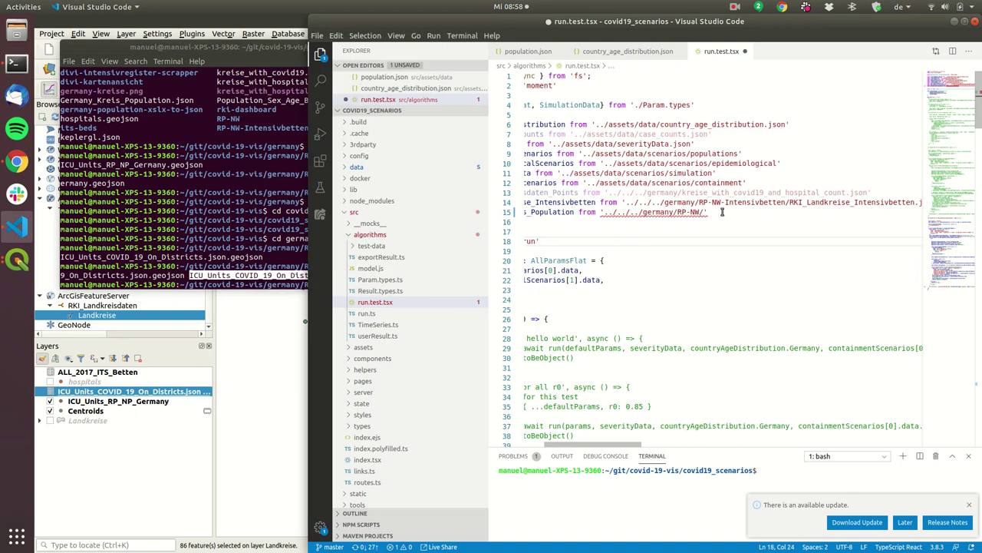
right_click(706, 212)
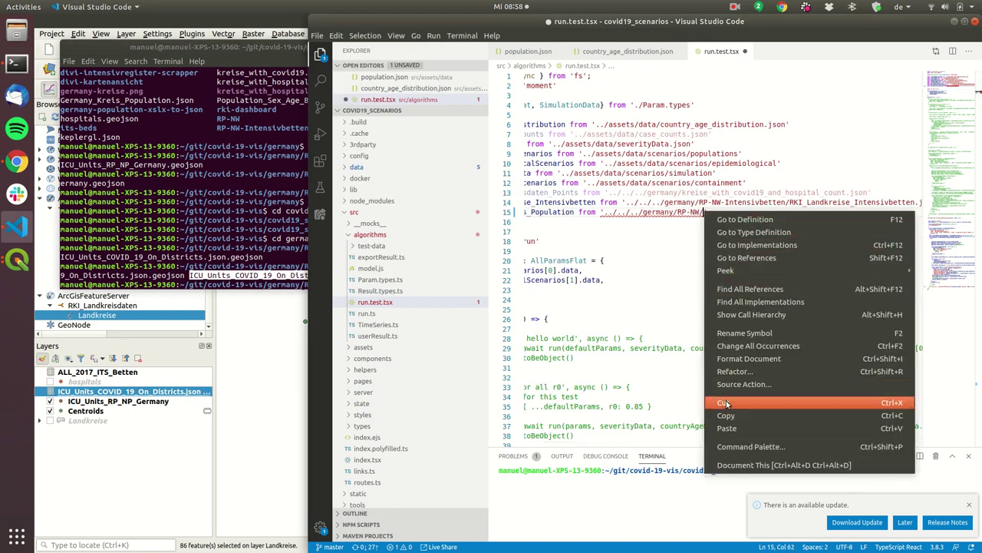
left_click(729, 435)
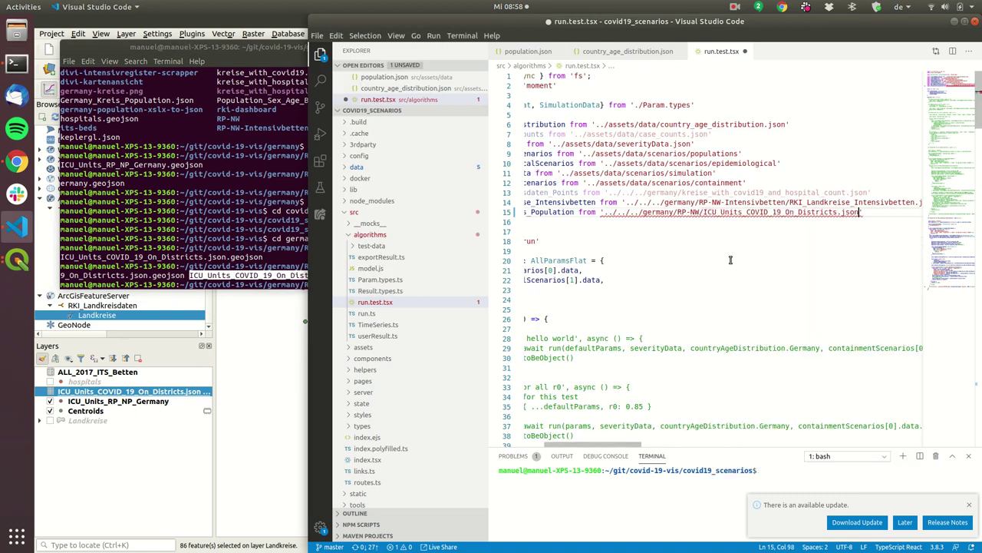
Step: Find where Germany_Kreis_Population is used in the test file
left_click(729, 192)
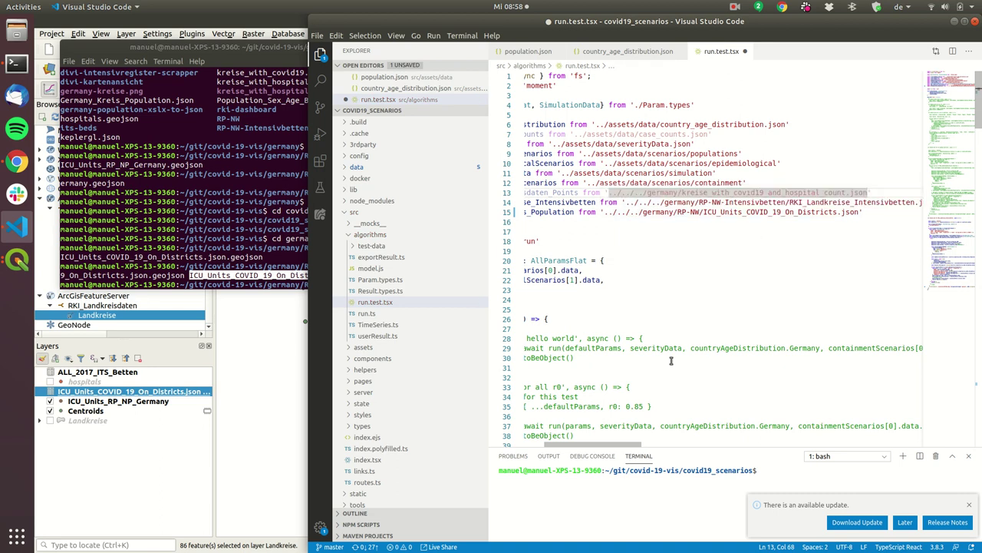
scroll(669, 356, "left", 2)
scroll(669, 356, "left", 2)
double_click(596, 212)
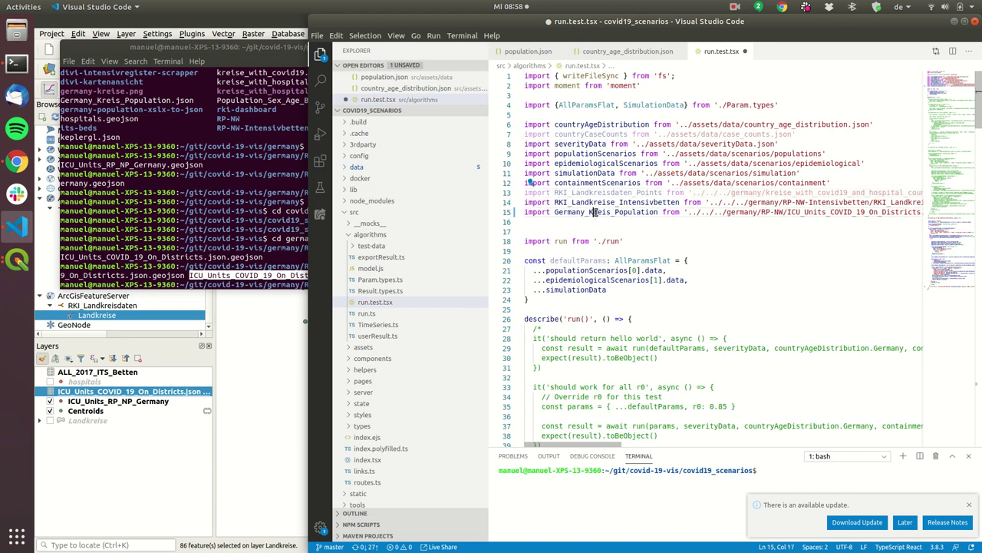
key("ctrl+f")
key("Return")
left_click(836, 220)
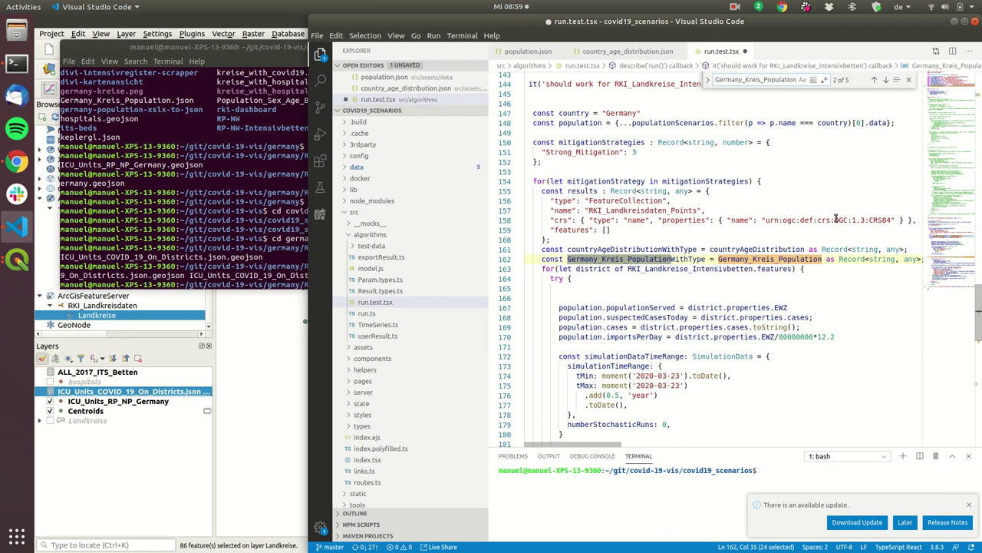
Step: Shorten the simulation duration from .add(0.5,'year') to .add(1,'month')
scroll(564, 272, "down", 3)
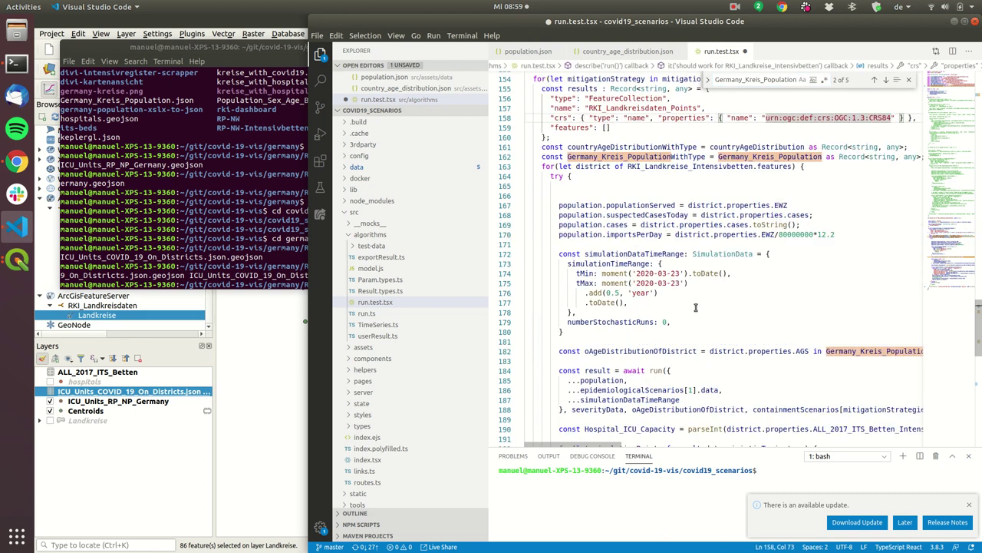
scroll(662, 306, "down", 1)
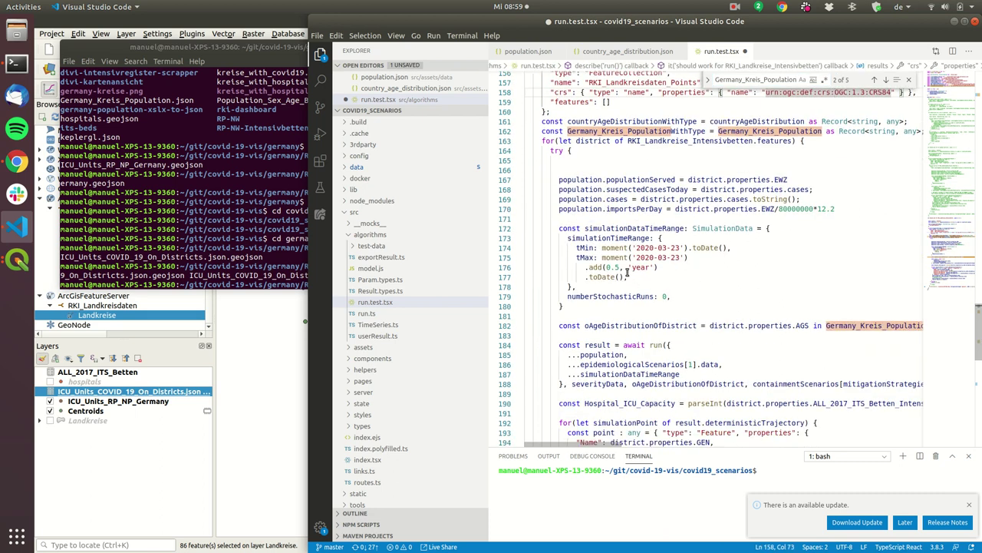
left_click(615, 269)
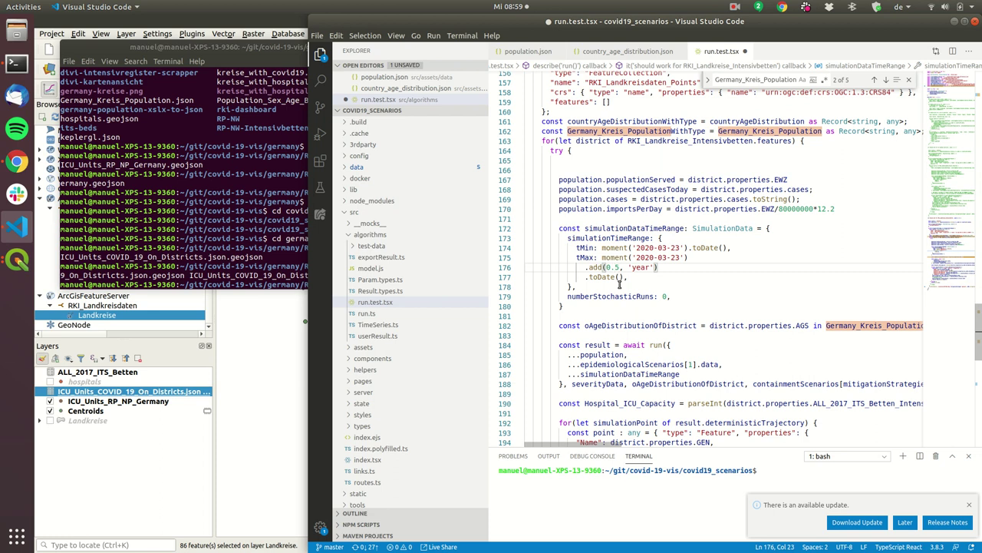
key("BackSpace")
key("BackSpace")
key("BackSpace")
type("1, 'month")
Step: Save run.test.tsx, dismiss the update notification and enter yarn test
key("ctrl+s")
key("Up")
key("End")
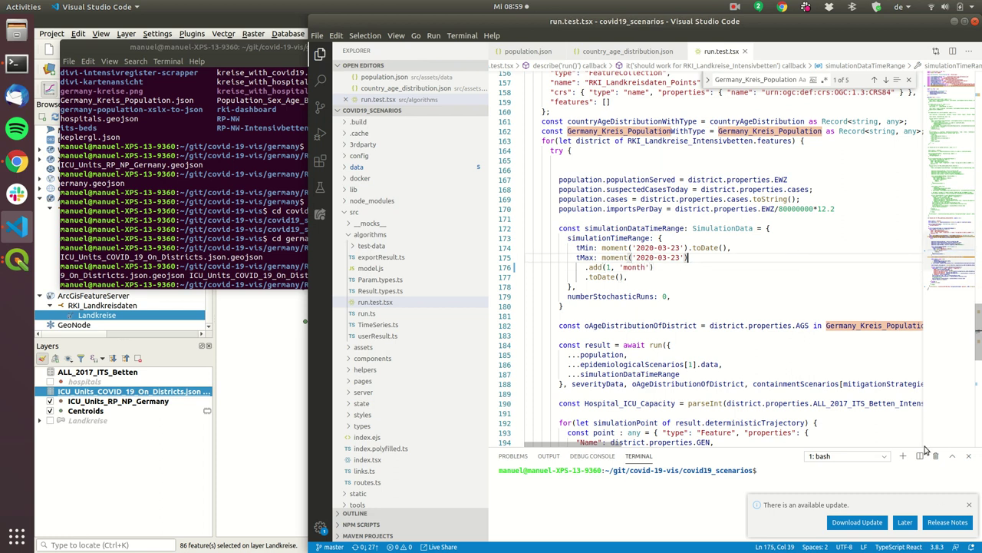
left_click(970, 507)
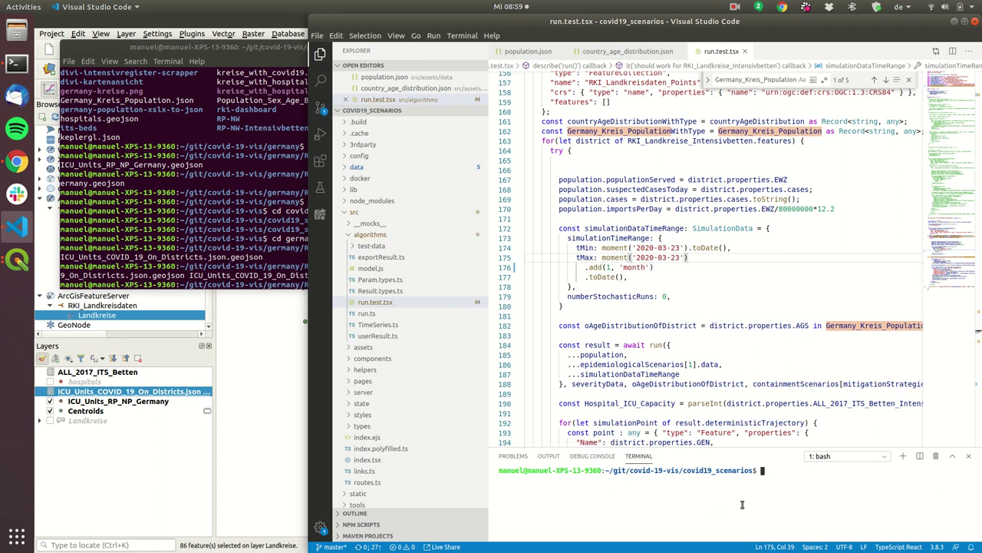
type("yarn test")
Step: Run yarn test so the run.test.tsx test passes
key("Return")
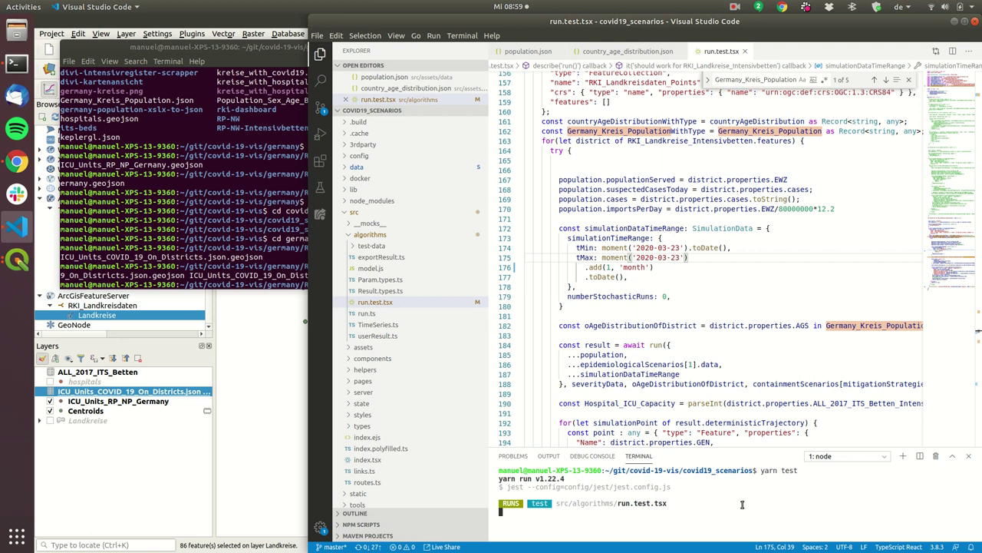
scroll(623, 299, "down", 10)
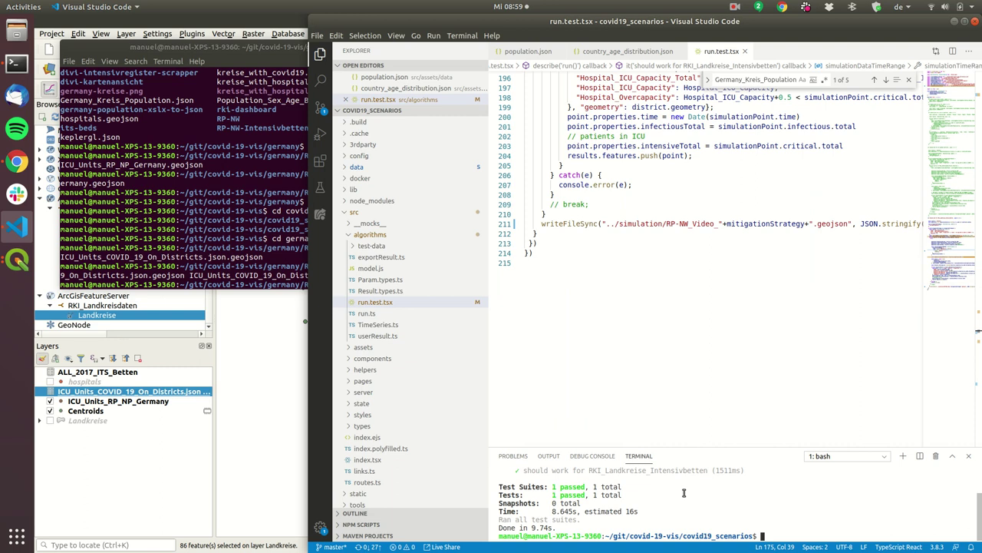
scroll(679, 226, "right", 2)
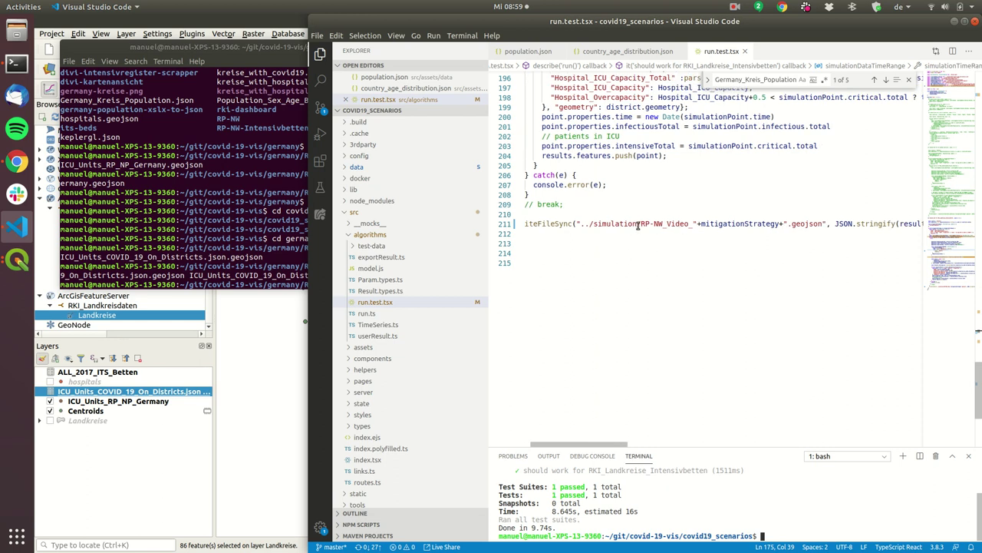
Step: Move into ../simulation and check git status for the new output file
type("cd ..")
key("Return")
type("cd ")
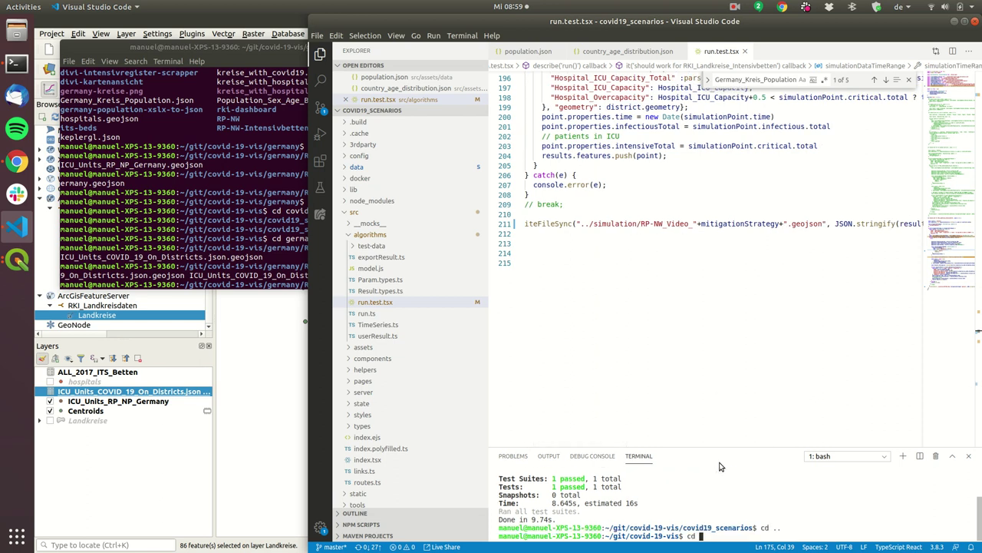
type("s")
key("Tab")
key("Return")
type("git ")
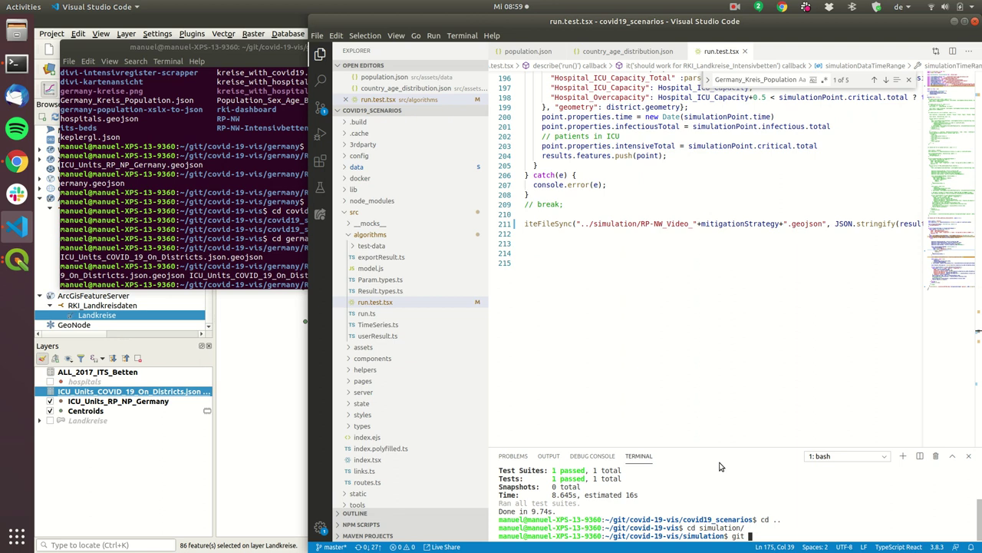
type("status")
key("Return")
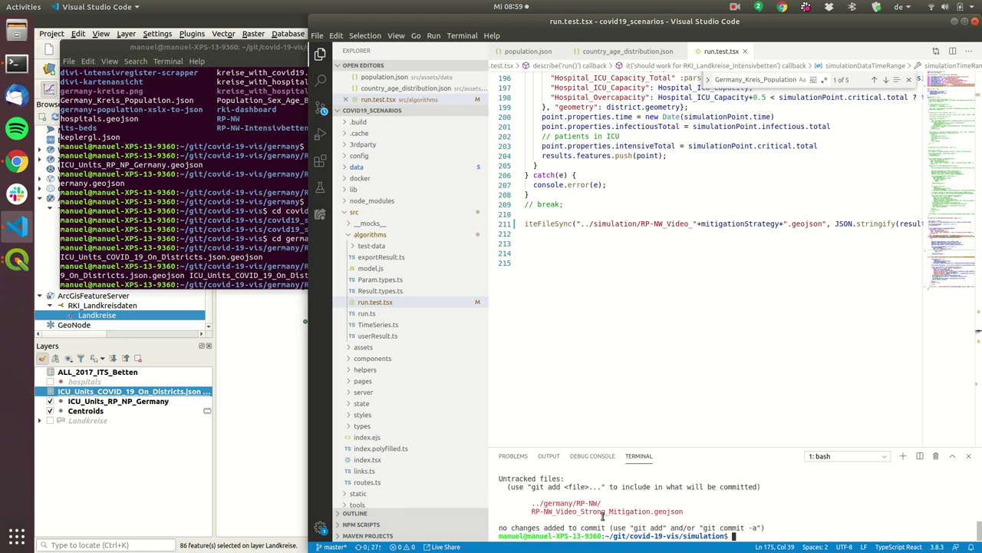
Step: Copy the new file name RP-NW_Video_Strong_Mitigation.geojson
double_click(574, 513)
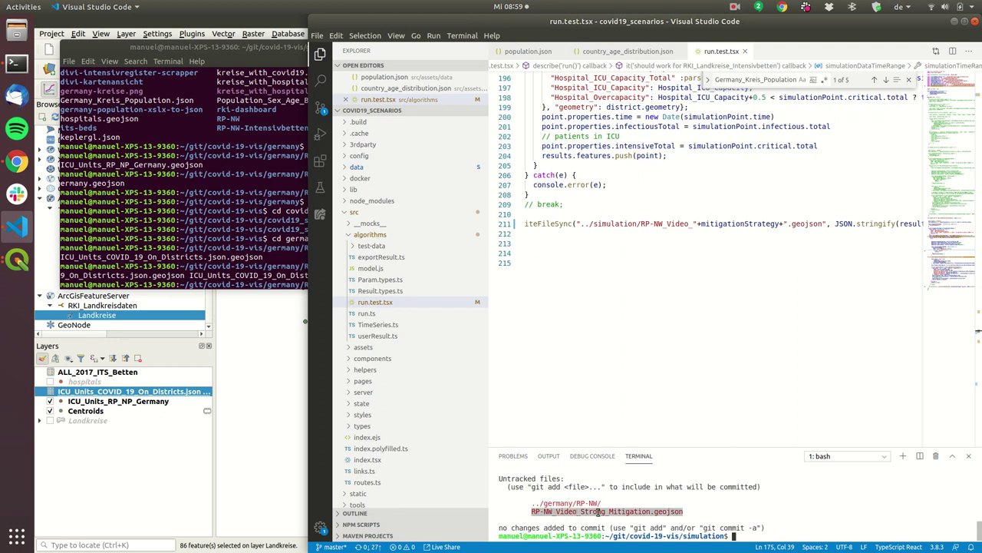
right_click(597, 513)
left_click(623, 441)
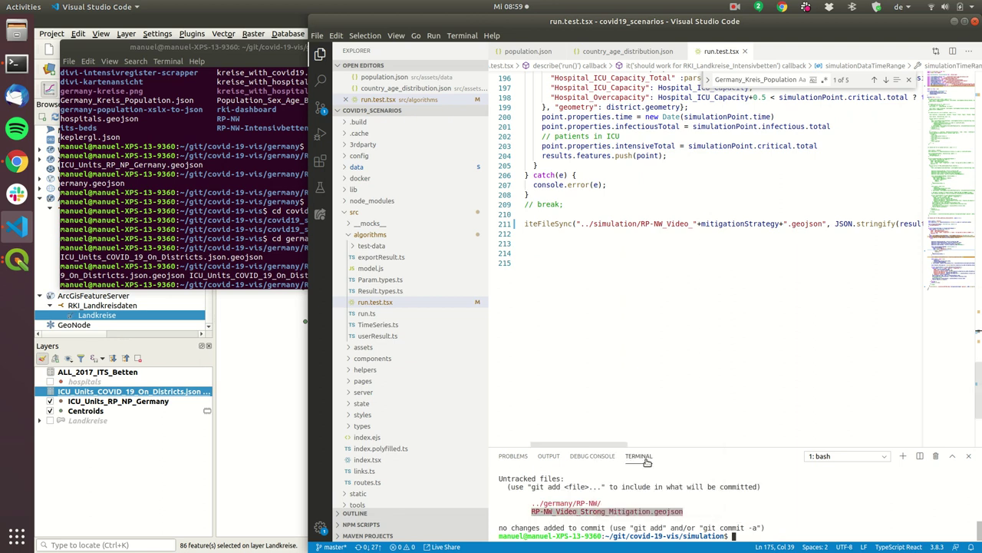
left_click(17, 162)
Step: Load kepler.gl/demo in a new Chrome tab
left_click(295, 25)
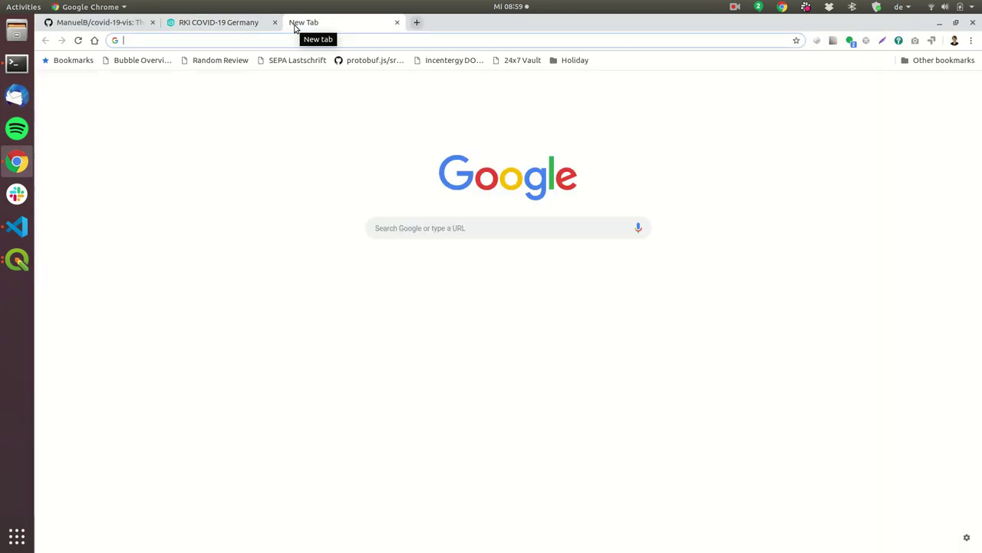
type("kepler.gl/demo")
key("Return")
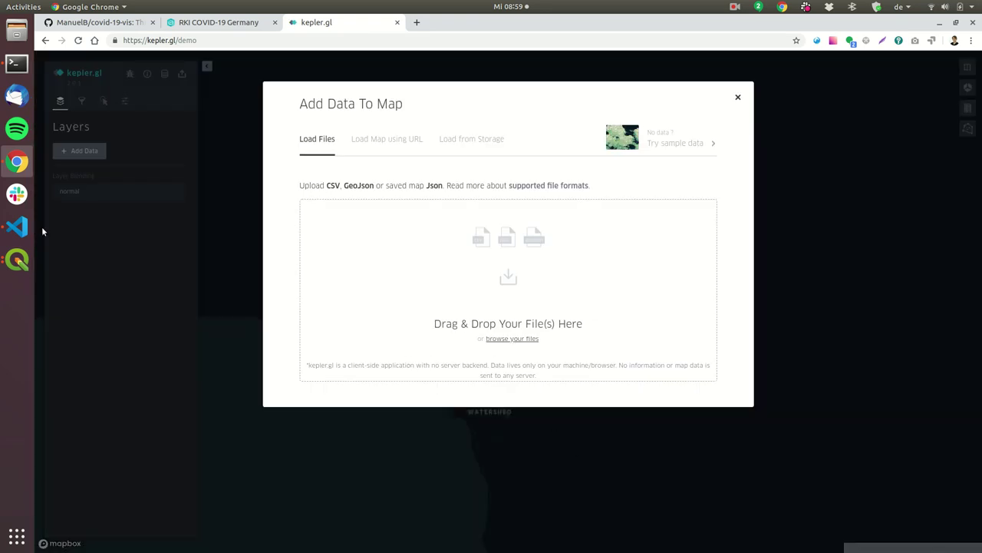
Step: Open the simulation folder with nautilus and drop RP-NW_Video_Strong_Mitigation.geojson into kepler.gl
key("alt+Tab")
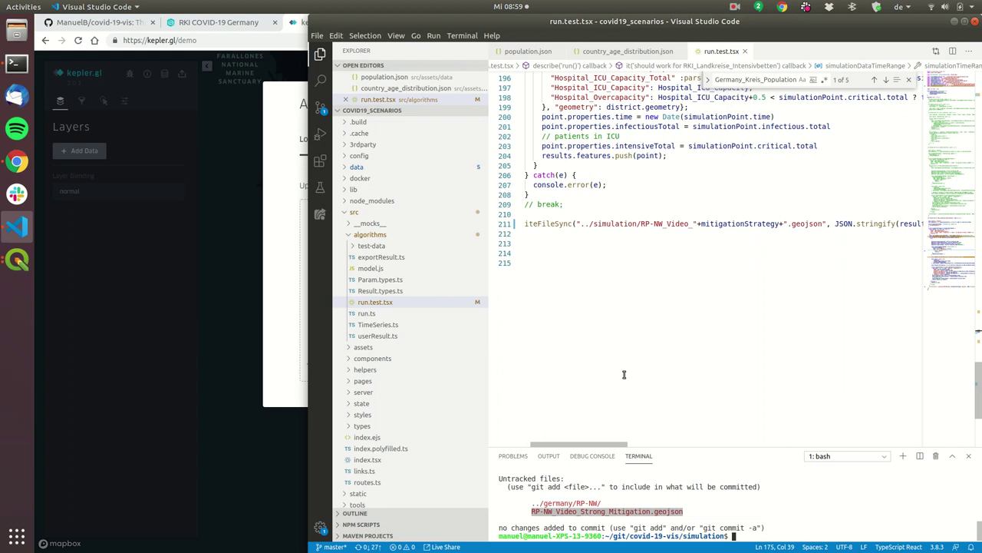
type("nautilus ")
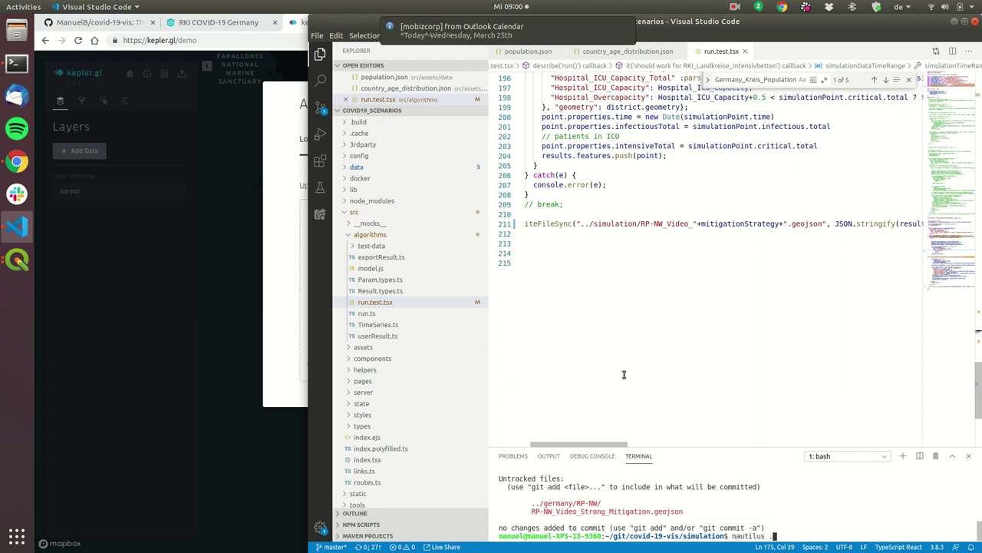
type(".")
key("Return")
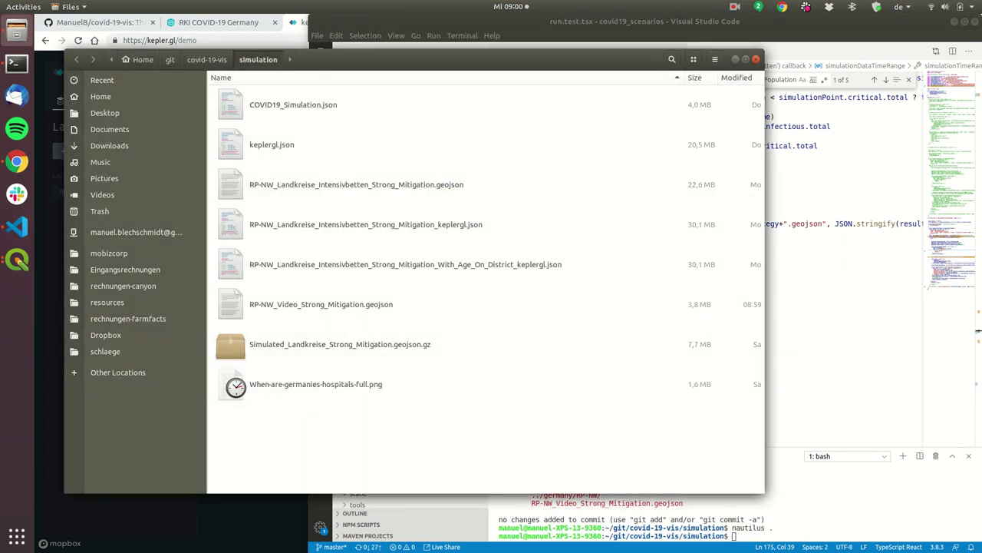
left_click_drag(322, 304, 521, 322)
key("alt+Tab")
key("alt+Tab")
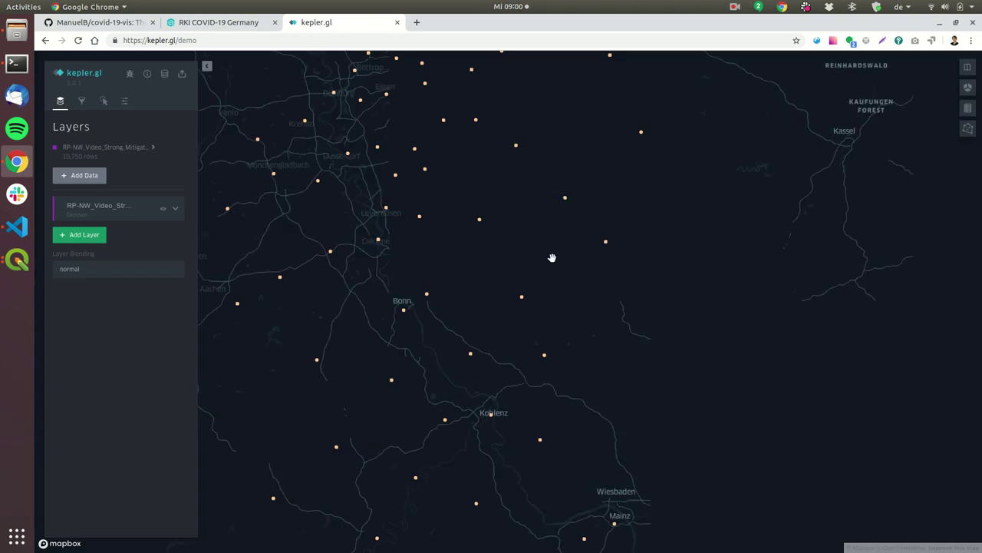
scroll(549, 254, "down", 2)
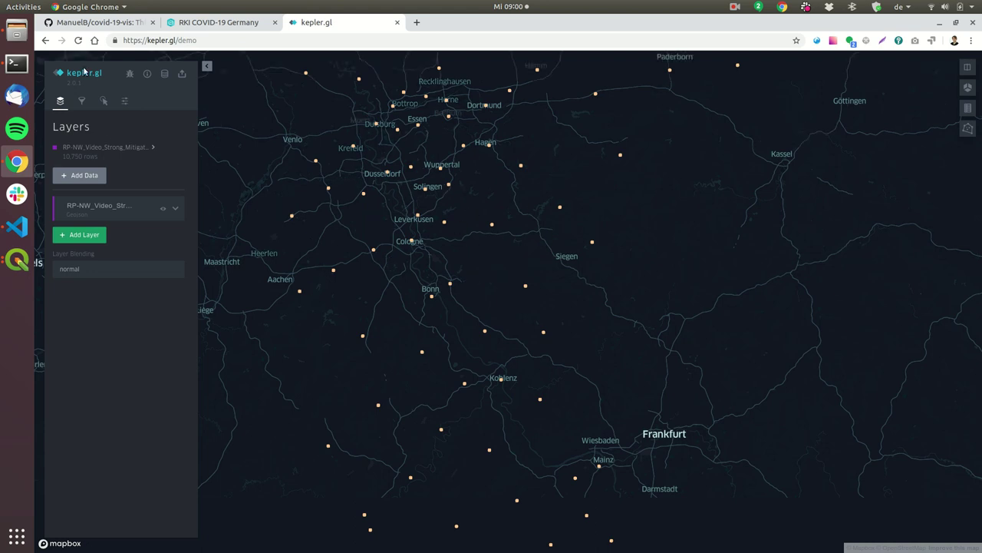
Step: Add a time filter to the dataset and narrow its window to the first day
left_click(82, 100)
left_click(79, 187)
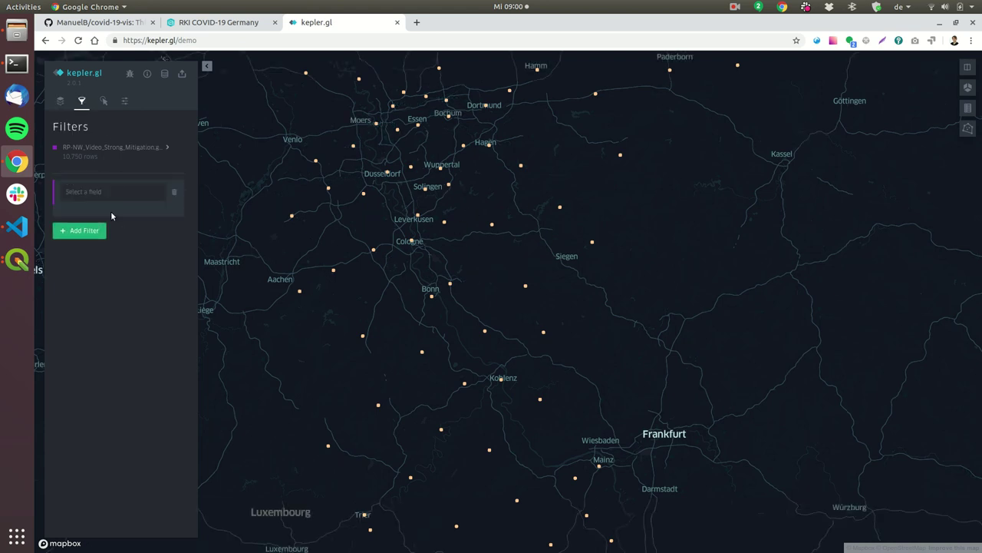
left_click(156, 194)
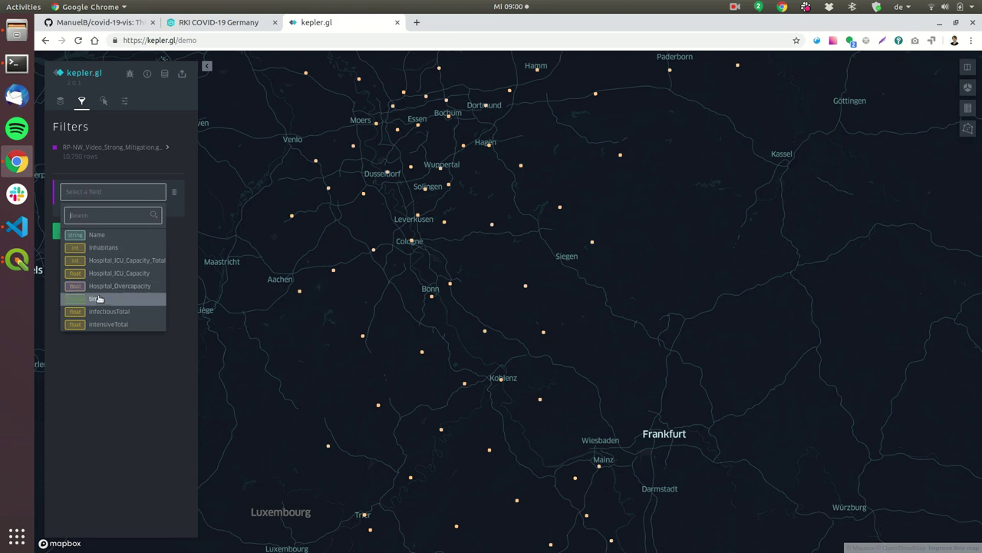
key("Return")
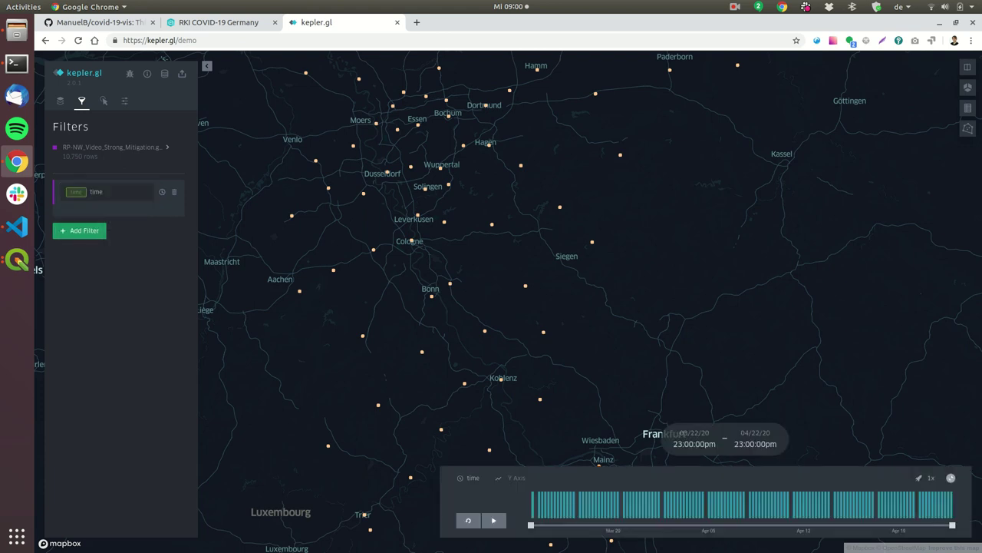
left_click_drag(951, 526, 530, 513)
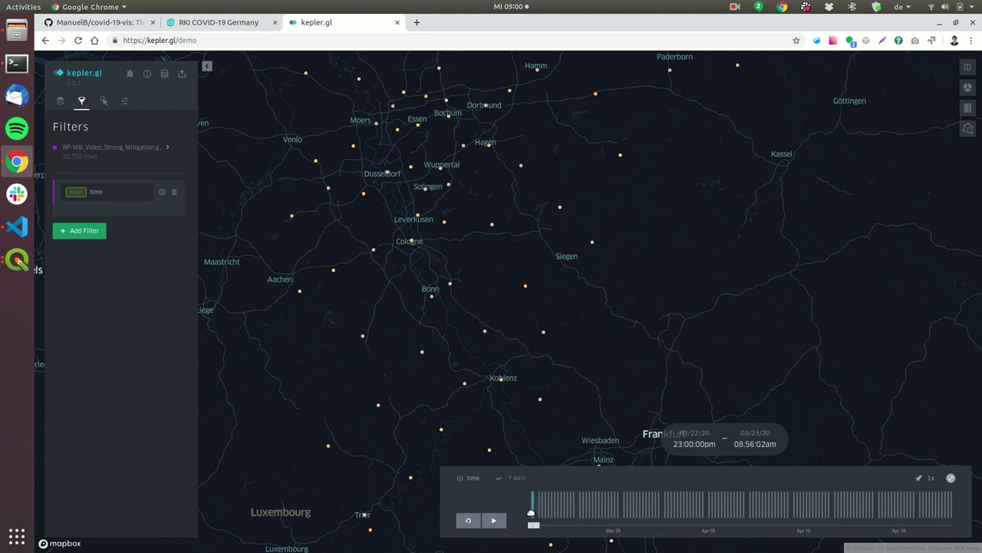
Step: Clear intensiveTotal from the timeline chart's y-axis, leaving plain time bars
left_click(516, 478)
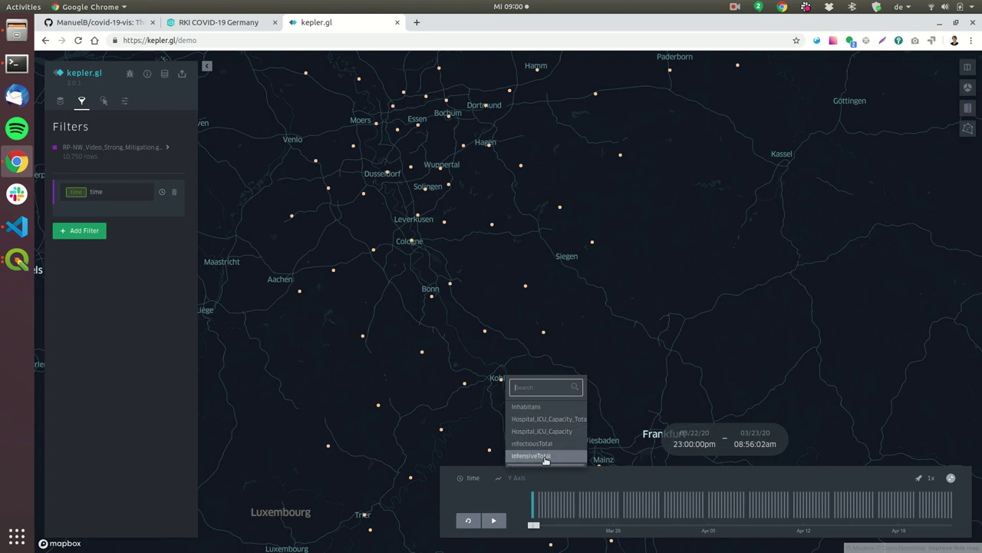
left_click(546, 456)
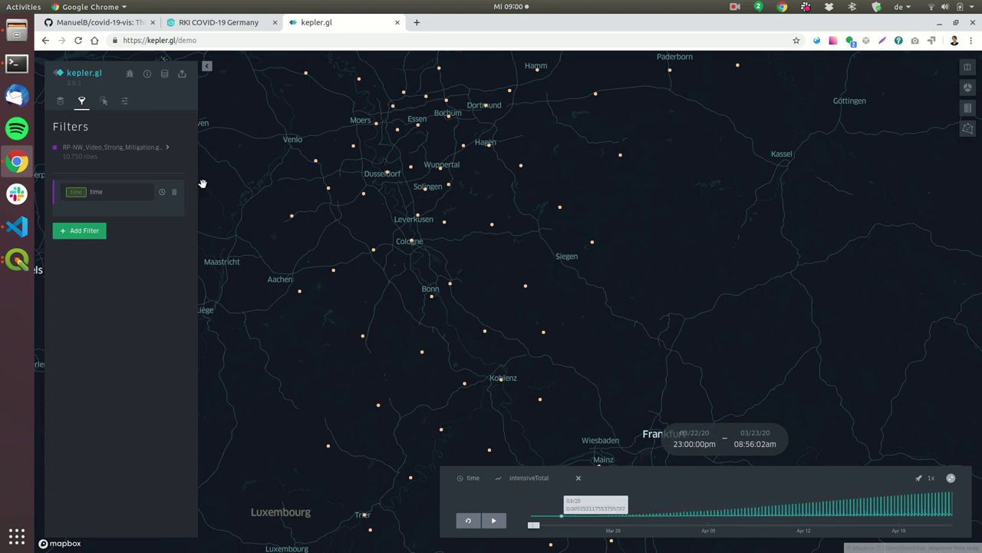
left_click(518, 478)
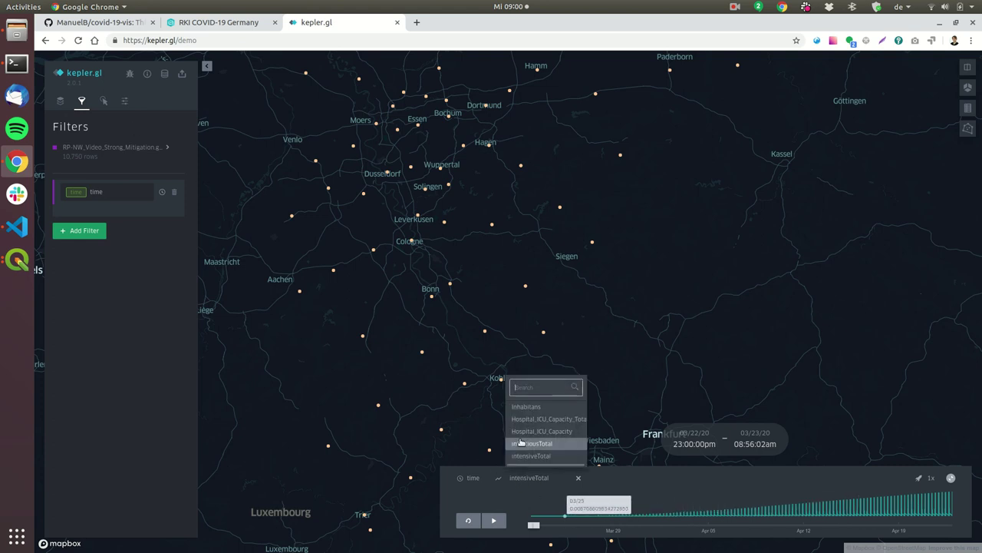
left_click(578, 477)
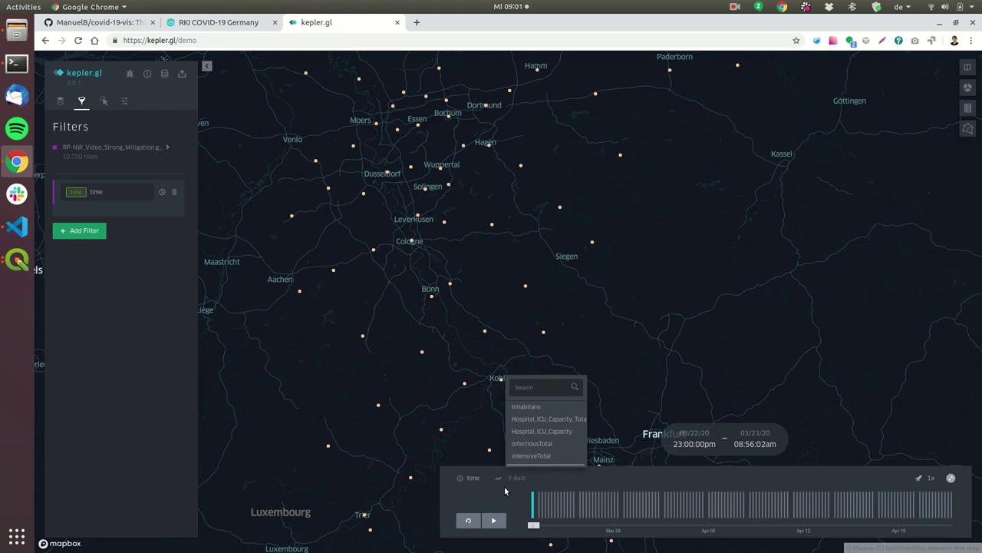
left_click(505, 490)
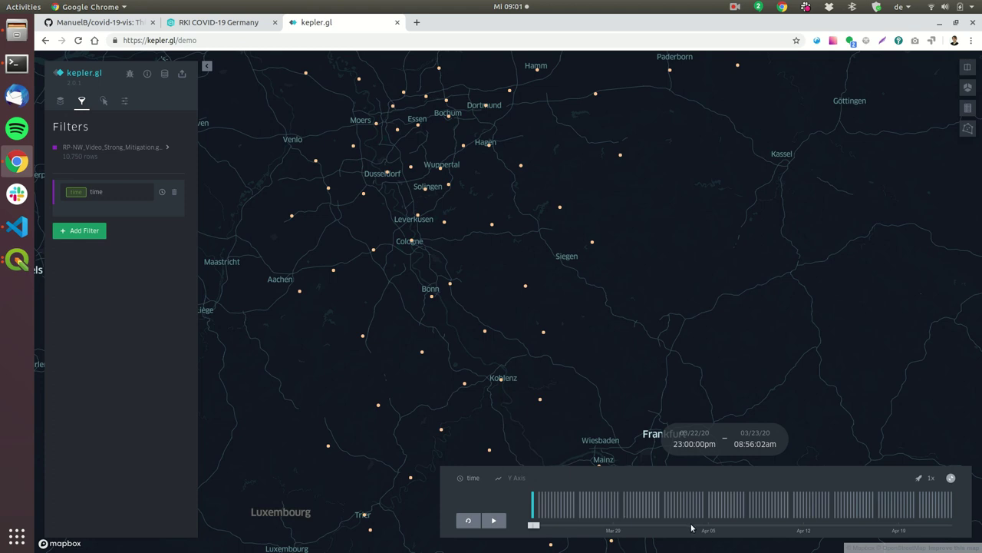
Step: Base the district layer's fill colour on Hospital_Overcapacity
left_click(60, 100)
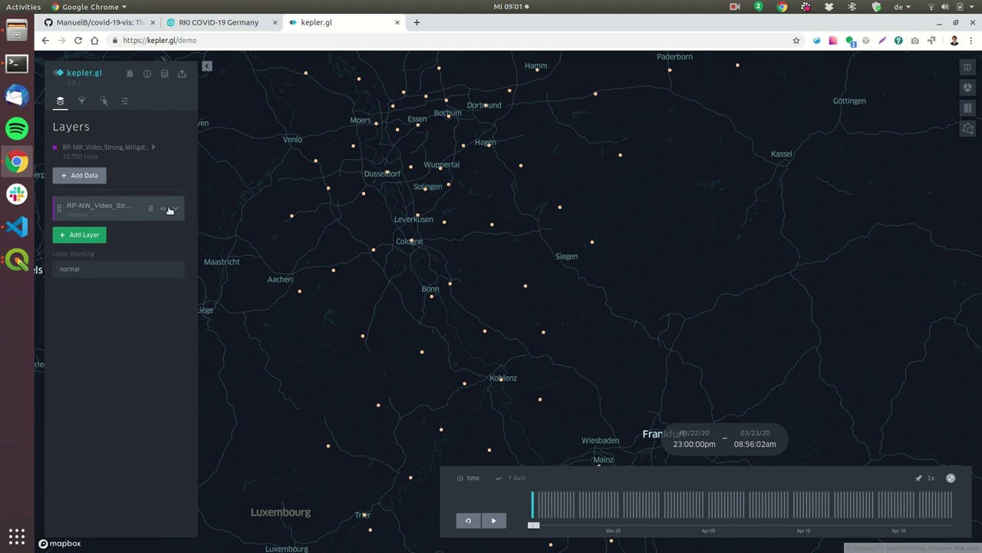
left_click(175, 209)
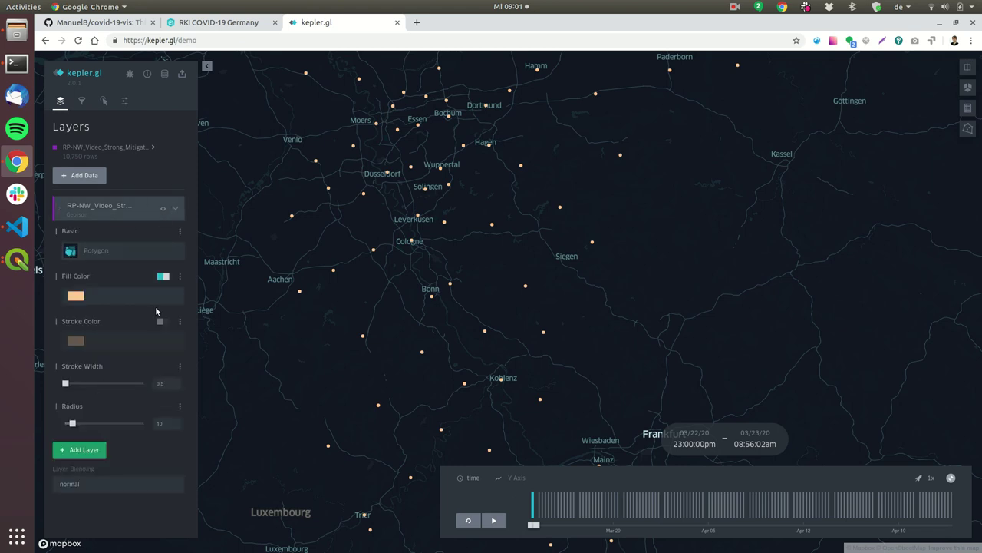
left_click(167, 278)
left_click(164, 276)
left_click(179, 277)
left_click(115, 330)
scroll(115, 399, "down", 1)
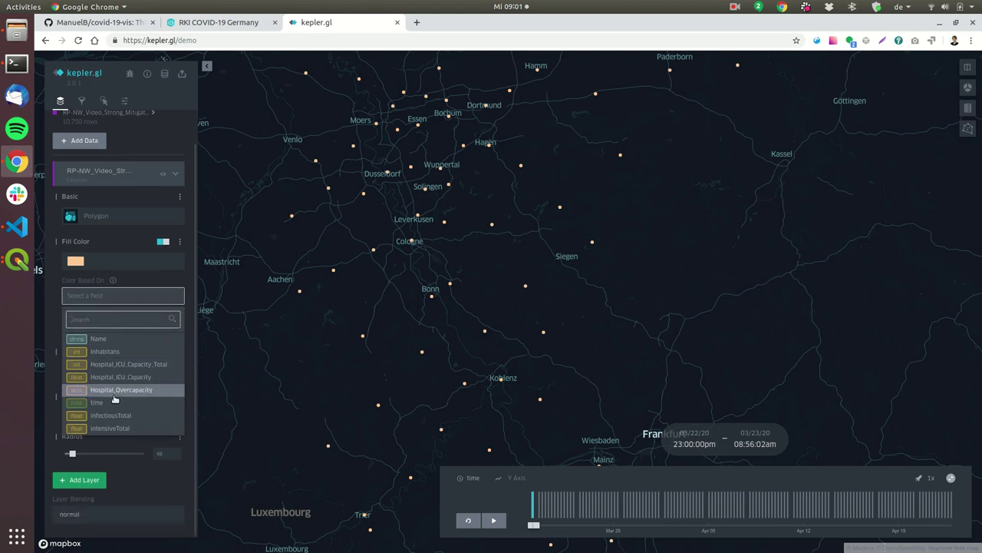
left_click(128, 427)
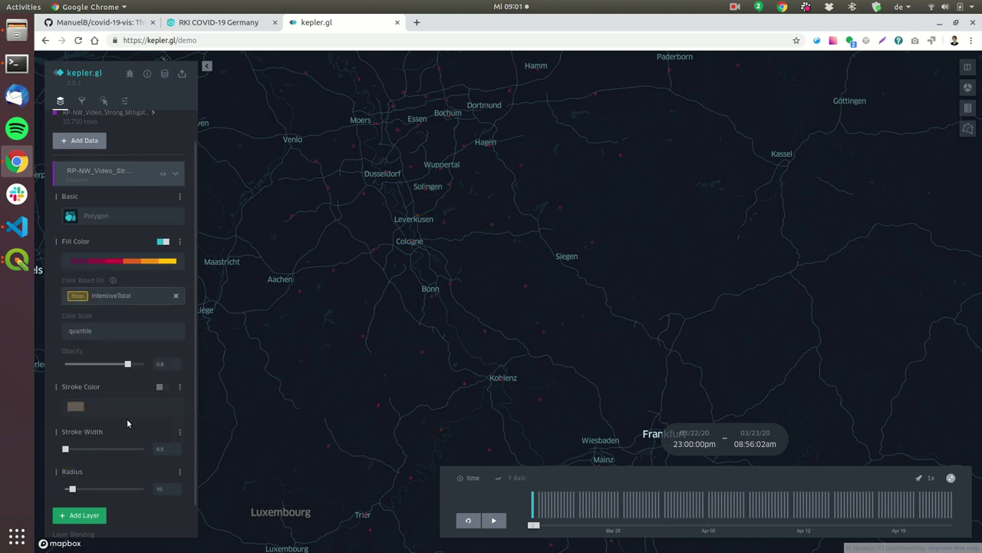
left_click(135, 297)
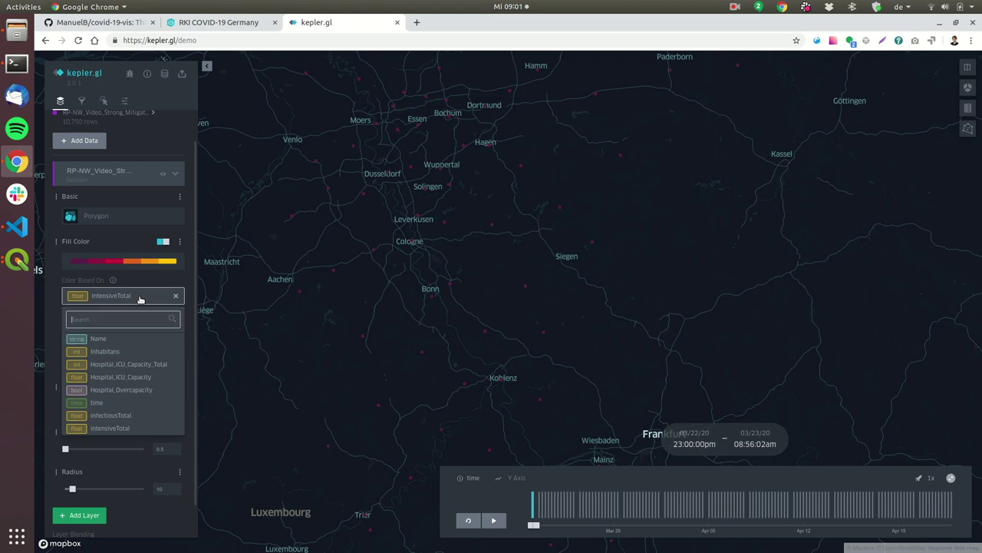
left_click(152, 380)
left_click(138, 297)
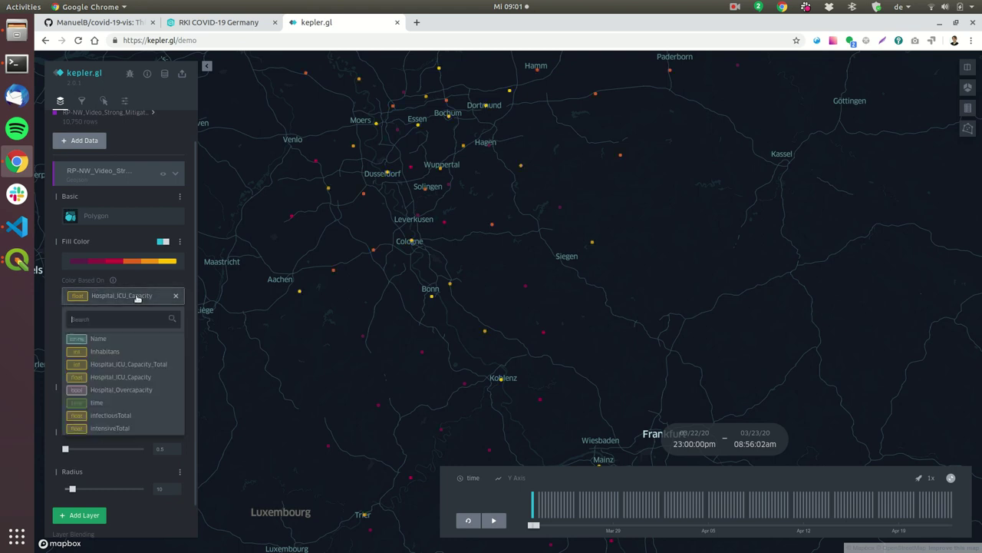
left_click(139, 391)
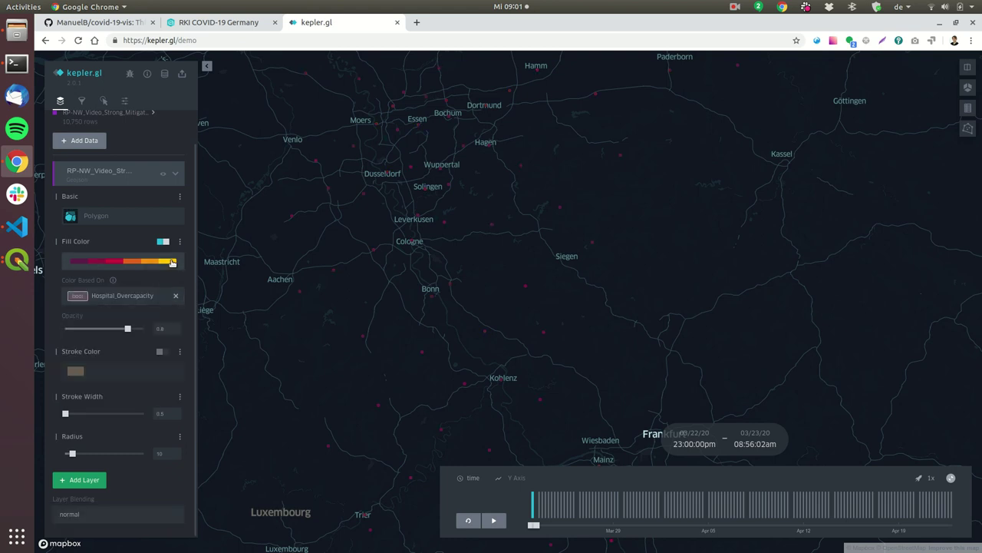
Step: Build a custom teal-and-red palette by removing the white #FEEEE8 step from teal/white/red
left_click(154, 261)
left_click(141, 307)
left_click(144, 325)
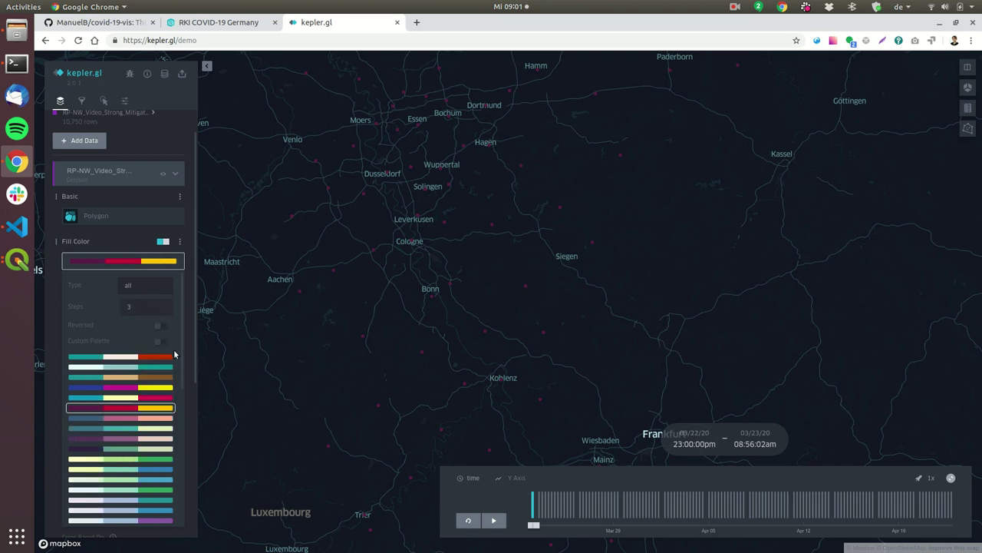
left_click(167, 343)
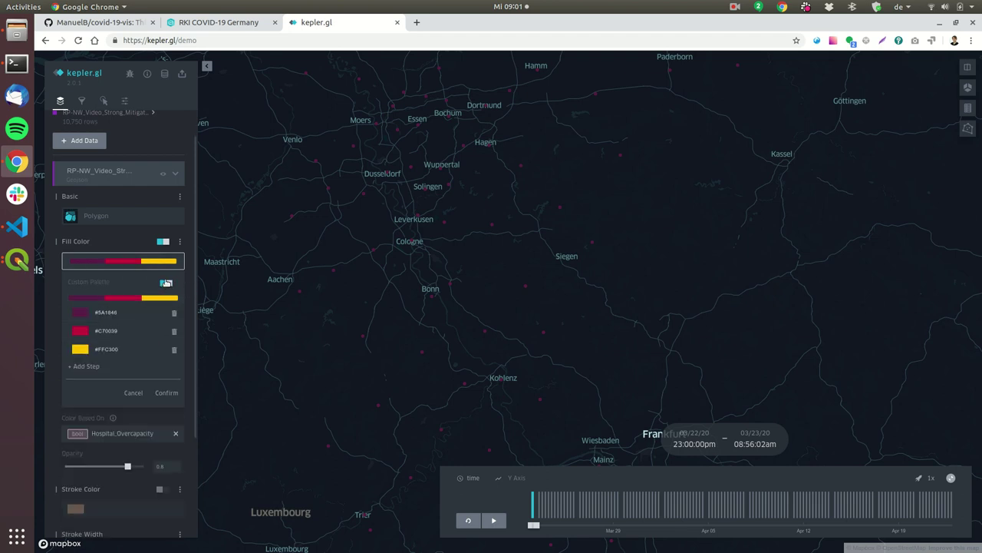
left_click(126, 387)
left_click(127, 356)
left_click(154, 307)
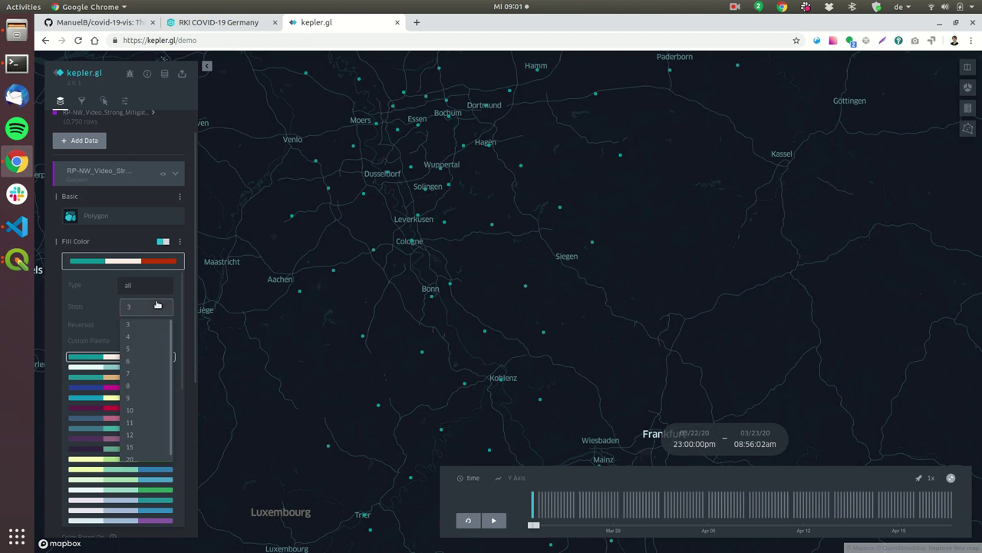
left_click(139, 331)
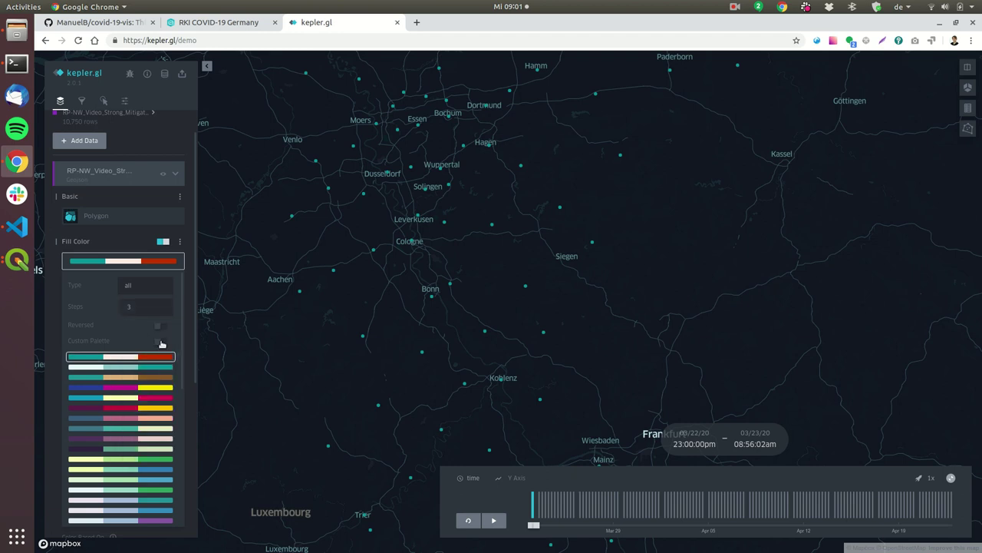
left_click(160, 339)
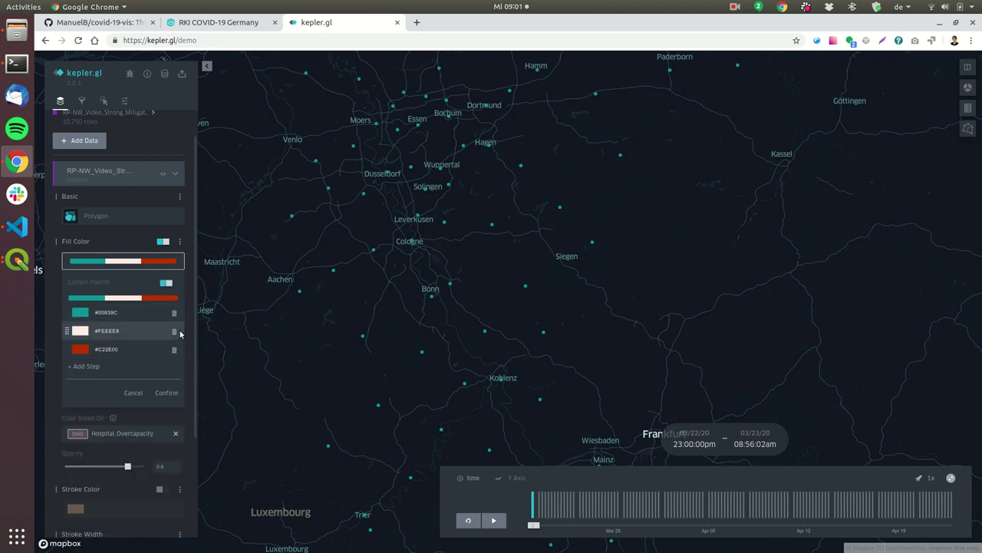
left_click(175, 332)
left_click(165, 373)
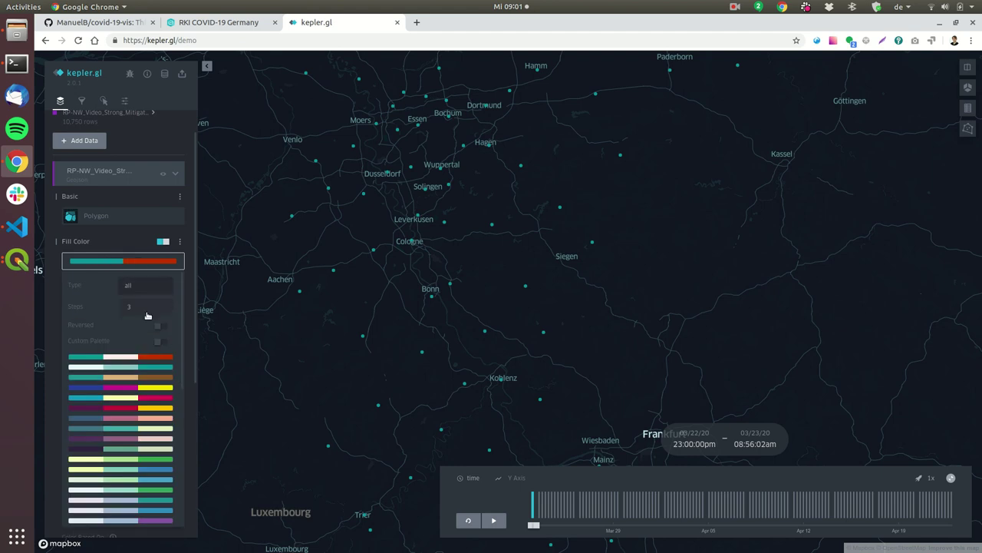
left_click(381, 232)
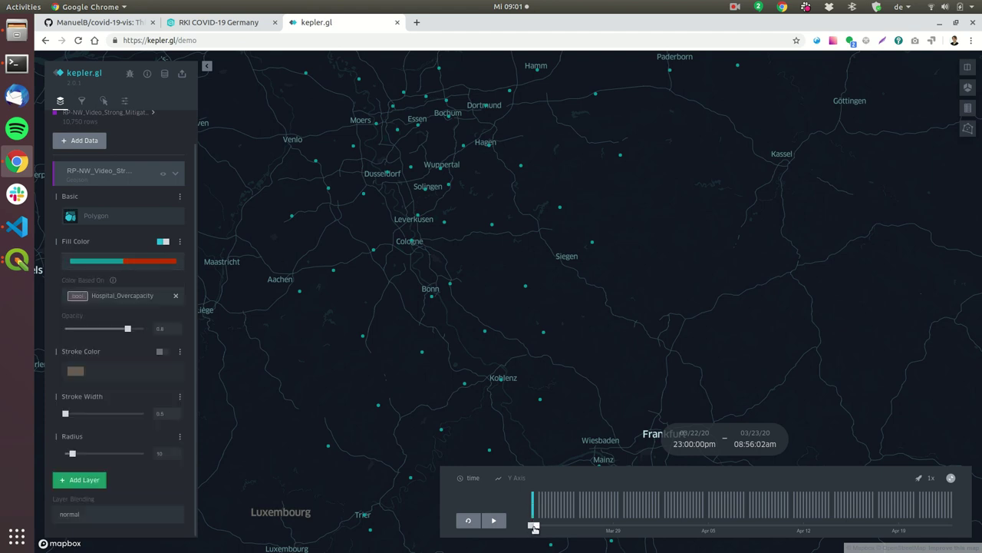
Step: Size the bubbles by intensiveTotal and widen the radius range to 0–301.8
left_click_drag(534, 527, 513, 515)
left_click(180, 438)
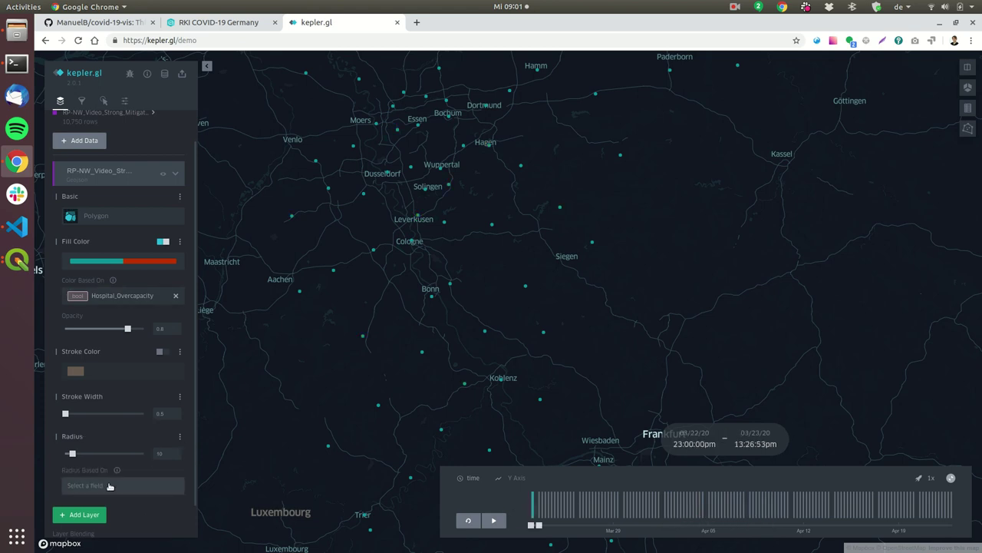
left_click(116, 485)
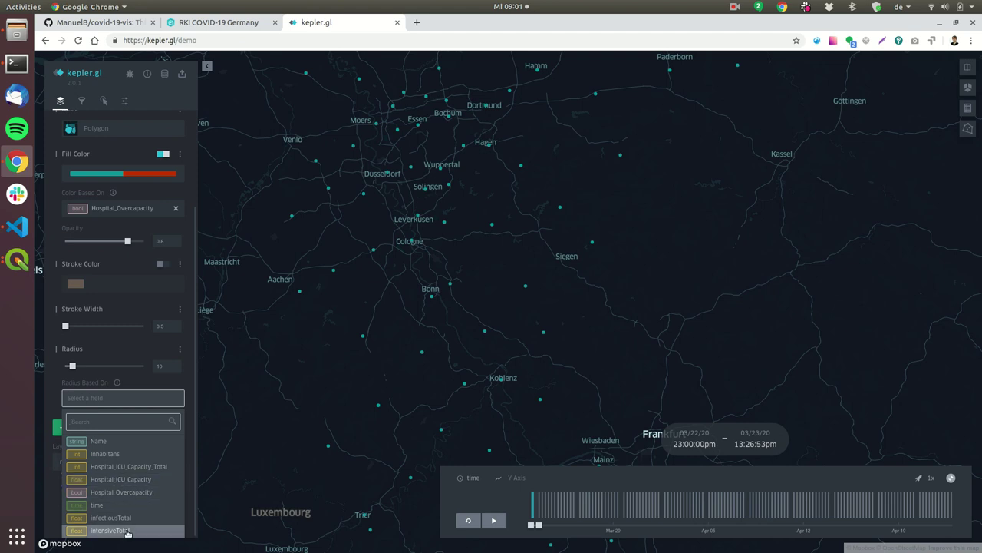
left_click(127, 531)
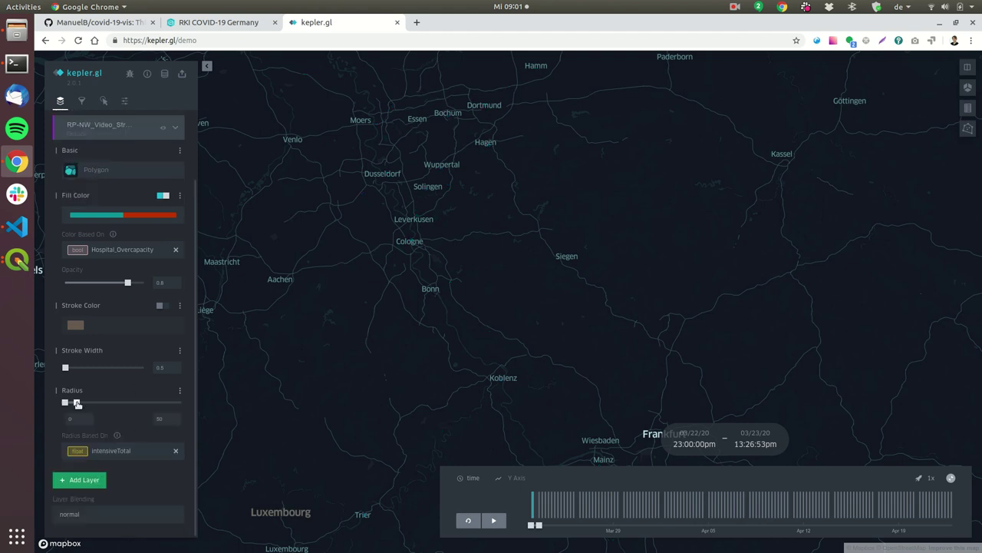
left_click_drag(76, 402, 143, 407)
Step: Play the time animation, watching districts turn red by 04/04/20
left_click(493, 520)
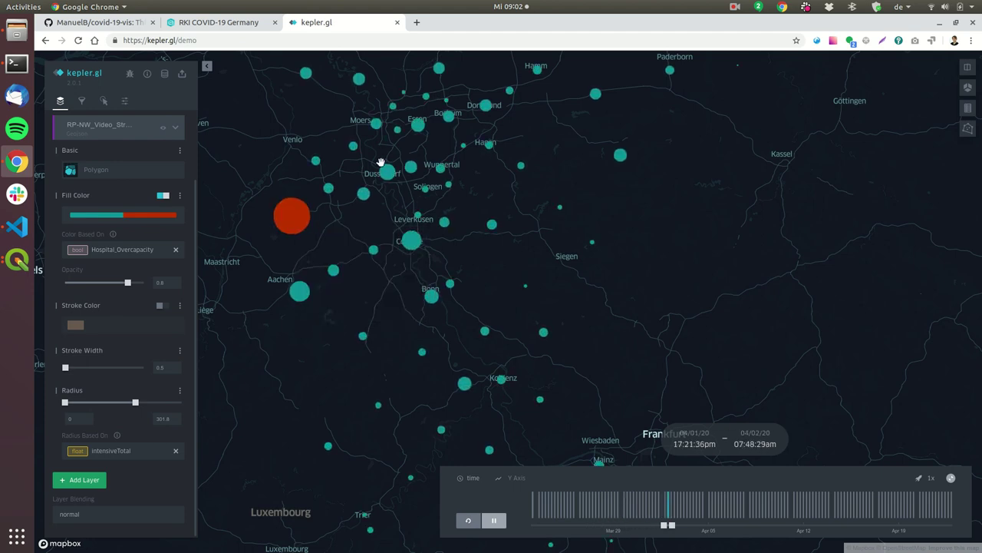
mouse_move(388, 170)
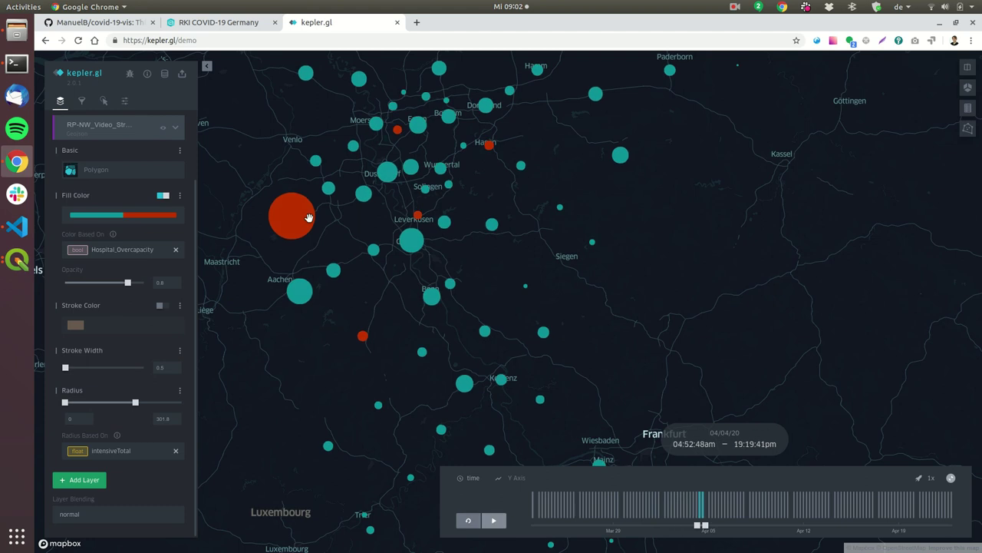
mouse_move(303, 219)
left_click(82, 101)
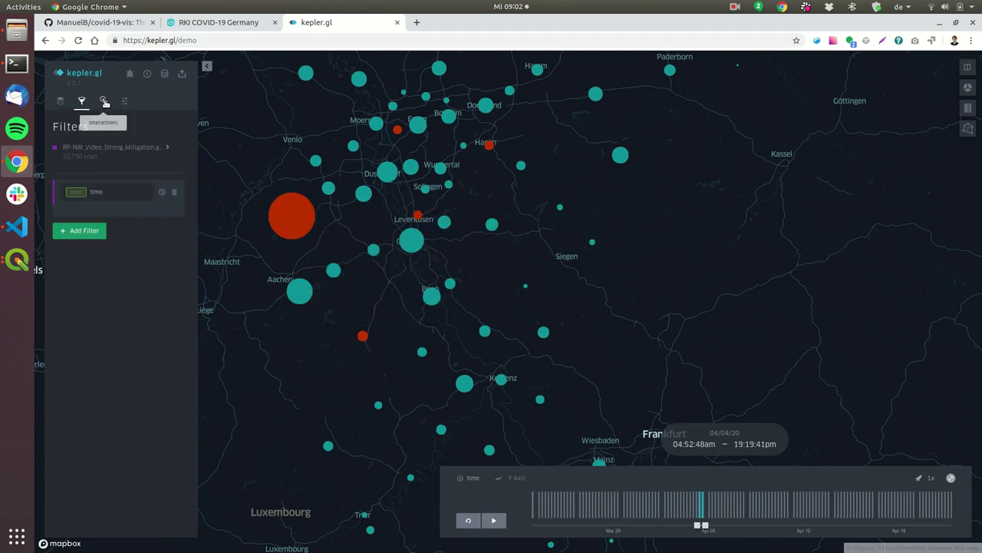
Step: Add intensiveTotal and infectiousTotal to the tooltip fields
left_click(103, 101)
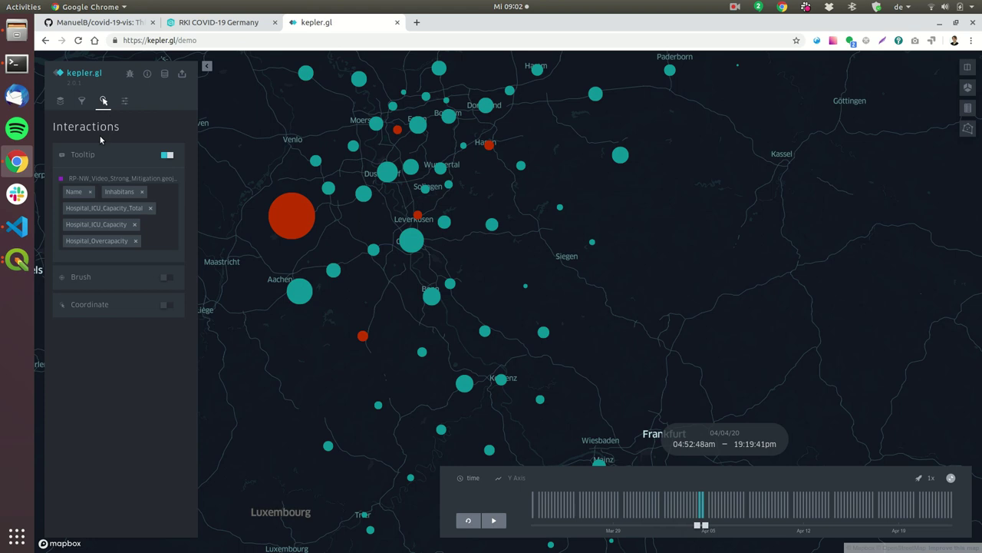
left_click(158, 239)
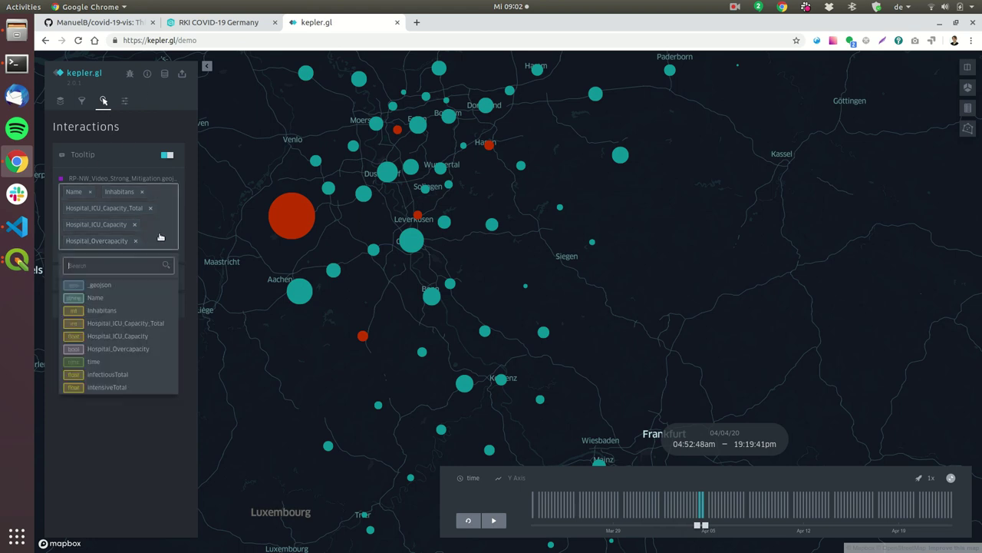
left_click(122, 387)
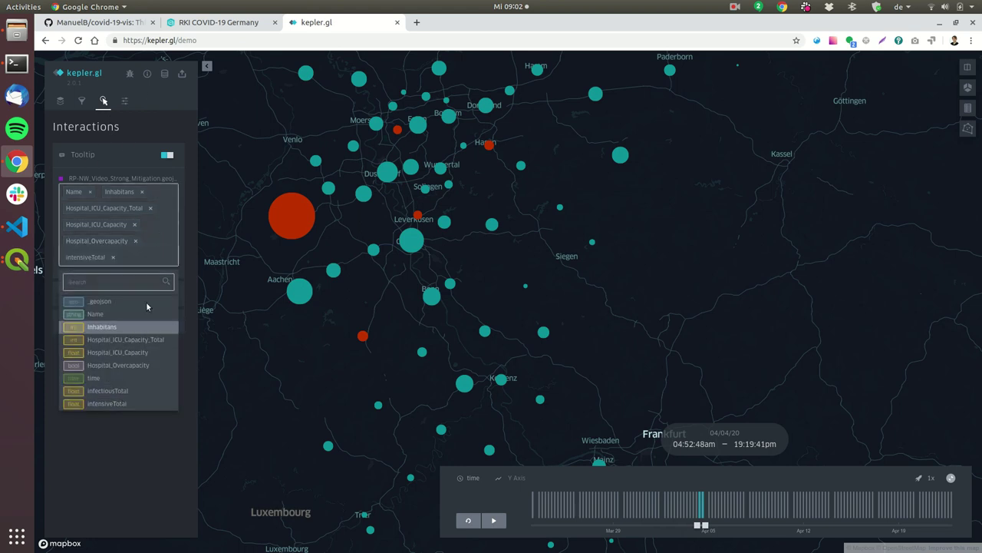
left_click(120, 390)
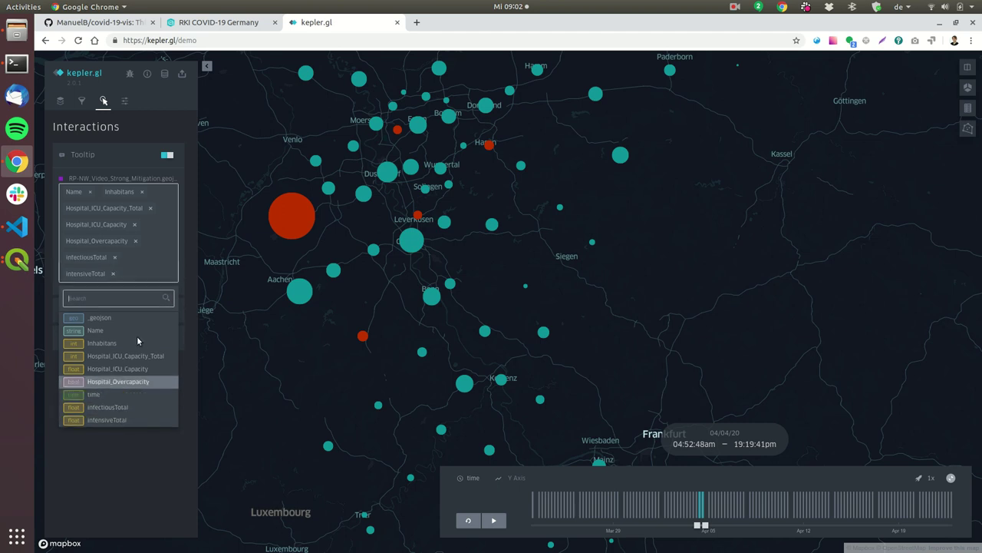
left_click(259, 336)
mouse_move(298, 201)
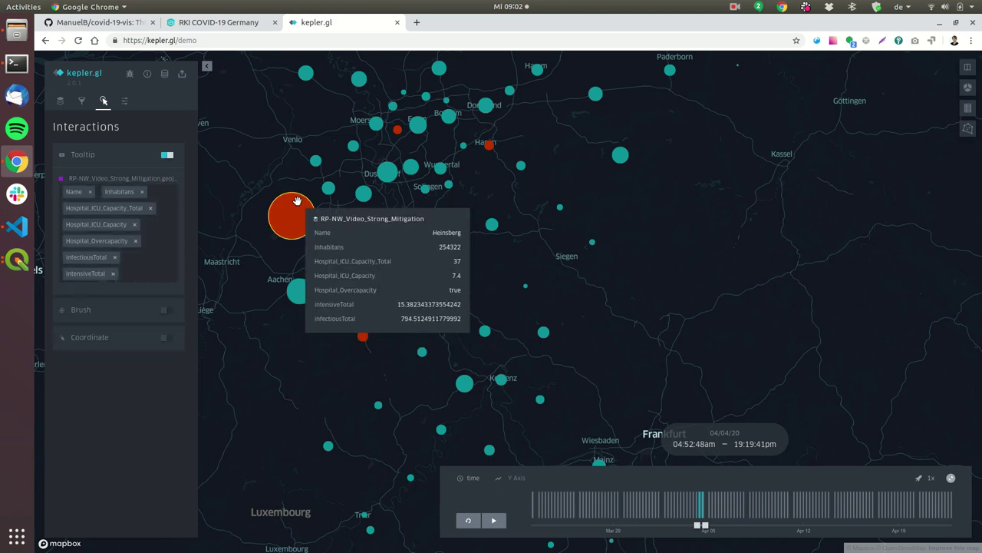